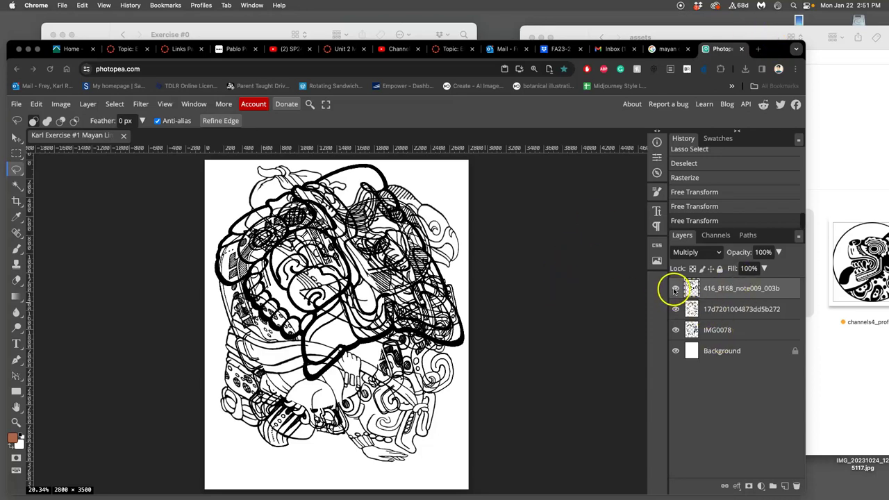
Step: Toggle the top thick-line drawing off and on and zoom in to compare the drawings
left_click(676, 290)
double_click(676, 290)
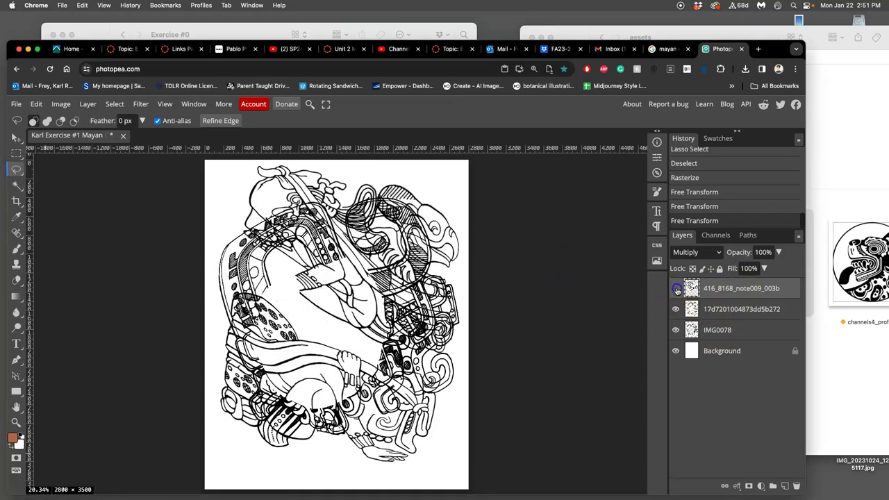
left_click(675, 290)
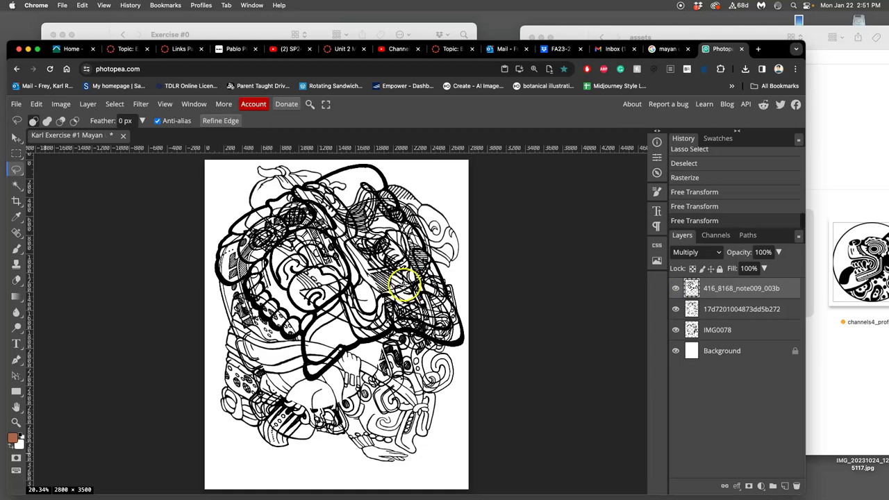
scroll(404, 283, "up", 5)
scroll(359, 291, "down", 1)
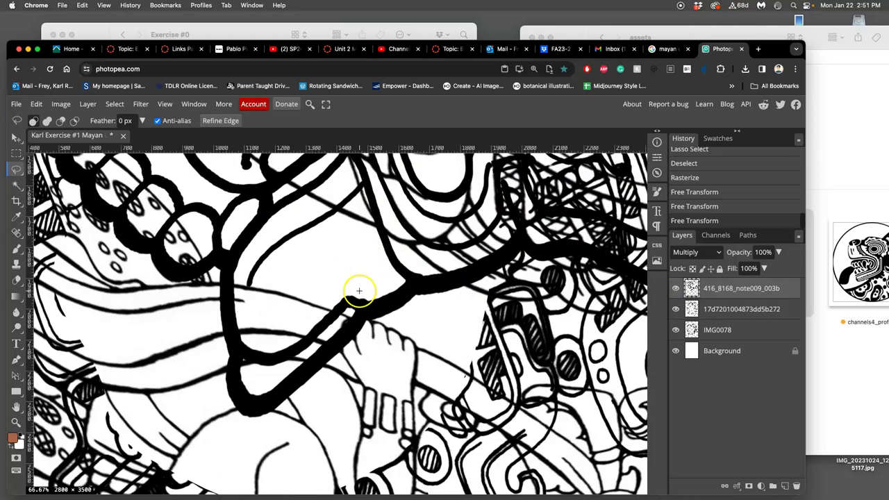
scroll(359, 290, "left", 10)
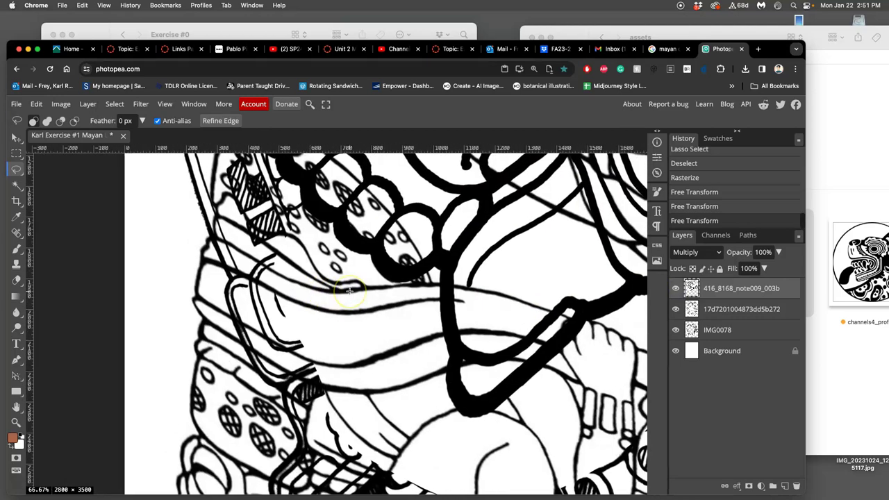
scroll(349, 290, "up", 6)
scroll(350, 291, "down", 3)
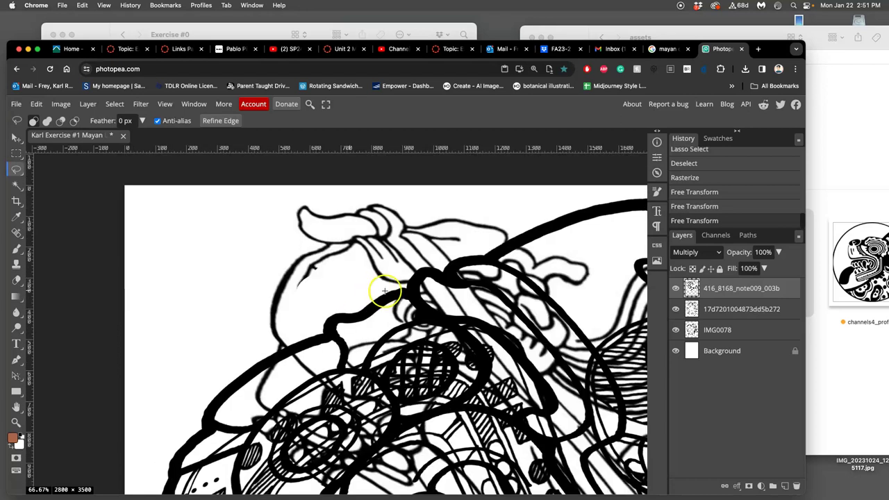
scroll(384, 291, "right", 3)
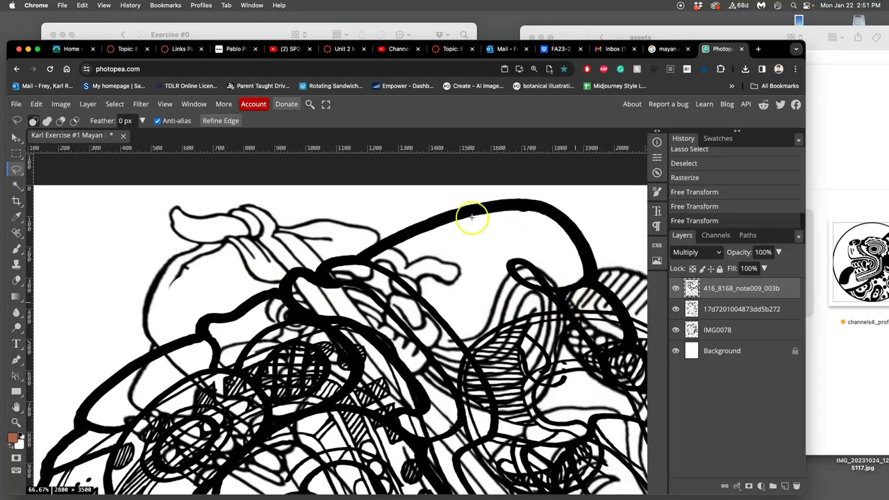
left_click(674, 309)
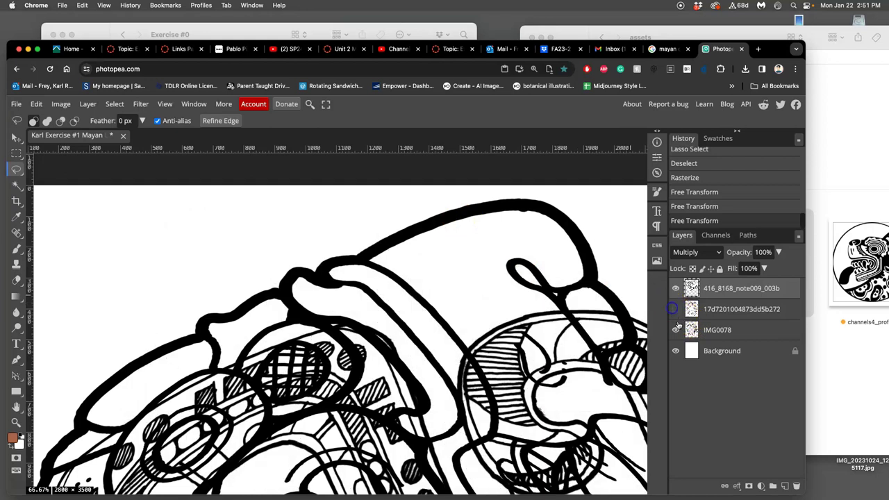
left_click(675, 330)
left_click(675, 351)
left_click(675, 350)
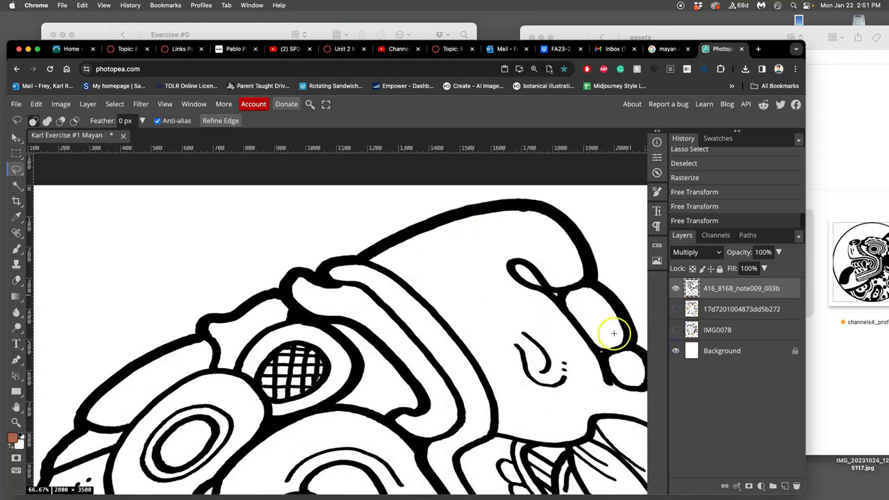
scroll(614, 333, "down", 5)
scroll(532, 321, "down", 3)
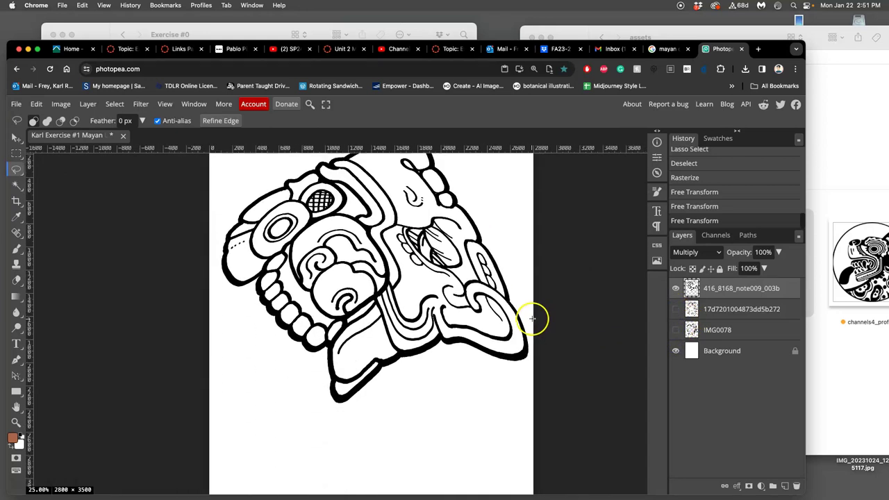
scroll(541, 319, "up", 3)
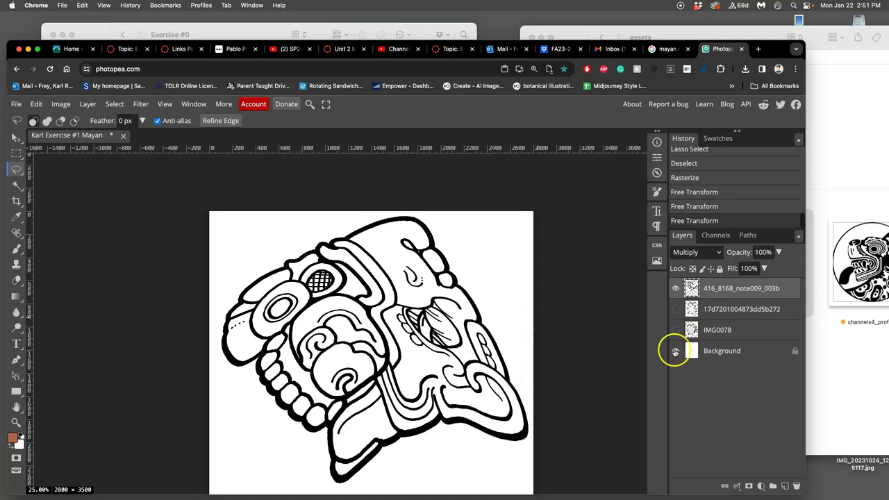
Step: Hide the white Background layer so the drawing sits on transparency
left_click(675, 351)
scroll(460, 316, "left", 4)
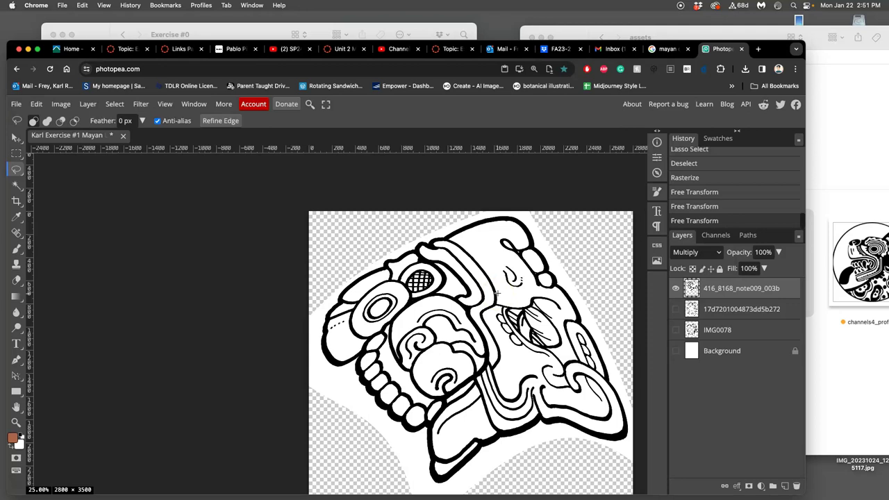
scroll(498, 293, "right", 1)
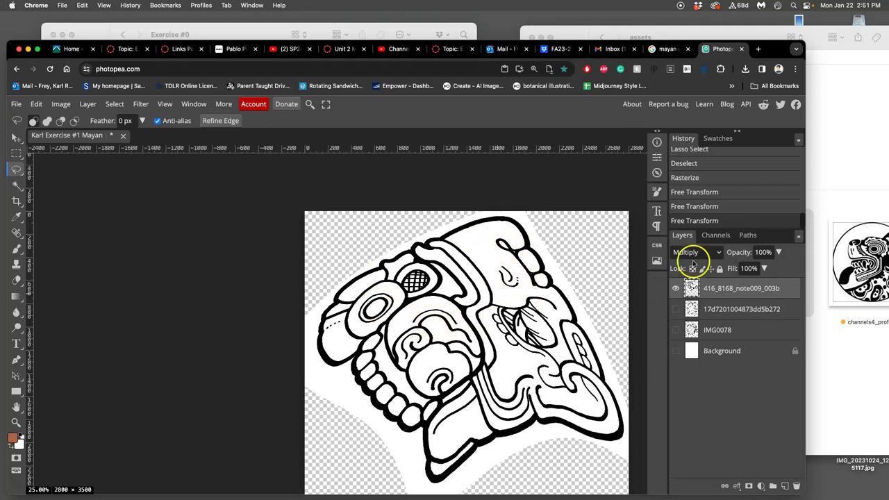
Step: Choose the Magic Wand tool (tolerance 18, non-contiguous) from the selection tools
left_click(17, 186)
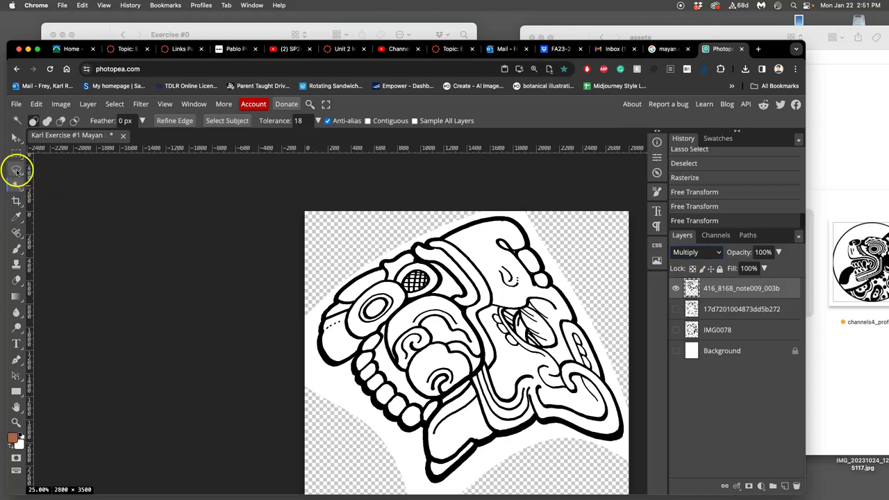
left_click(17, 171)
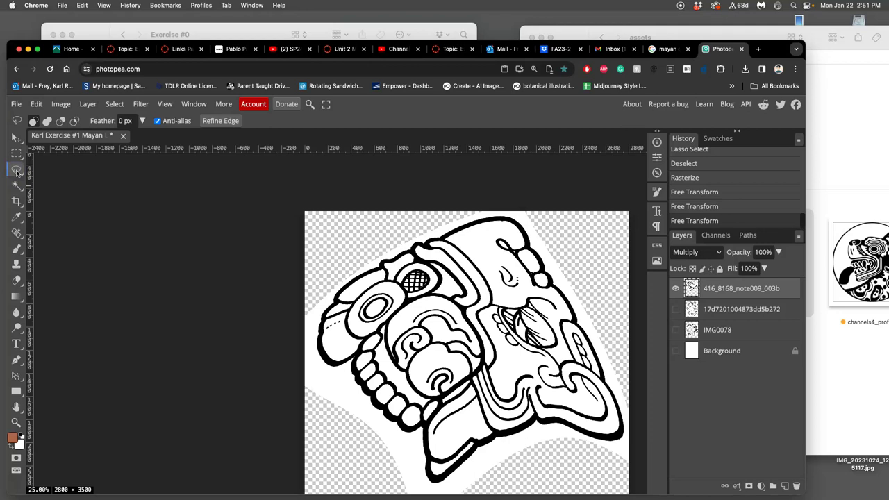
left_click(17, 188)
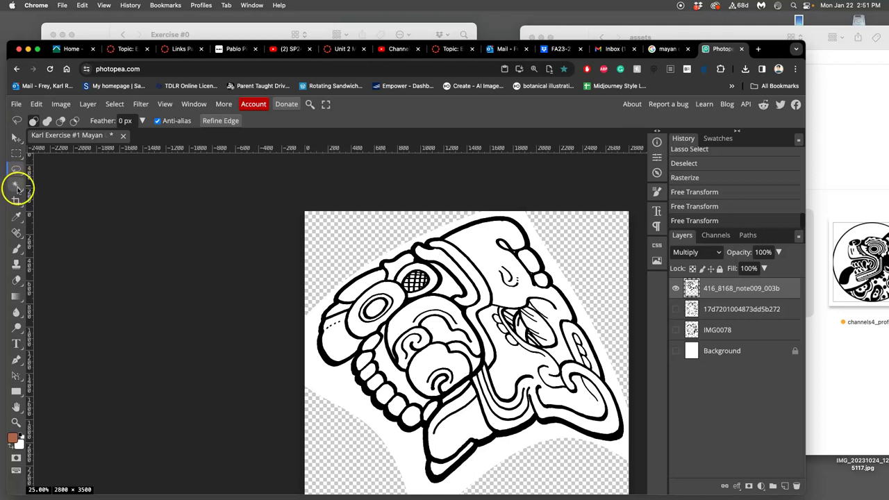
right_click(18, 187)
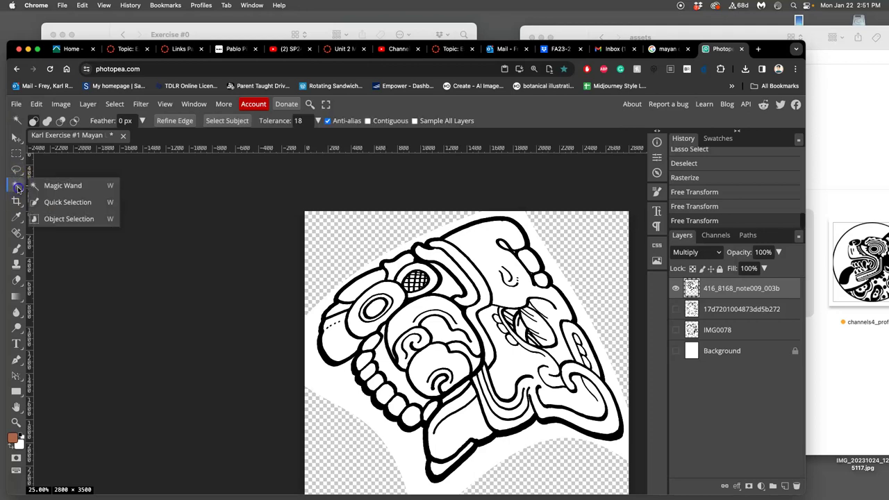
left_click(53, 186)
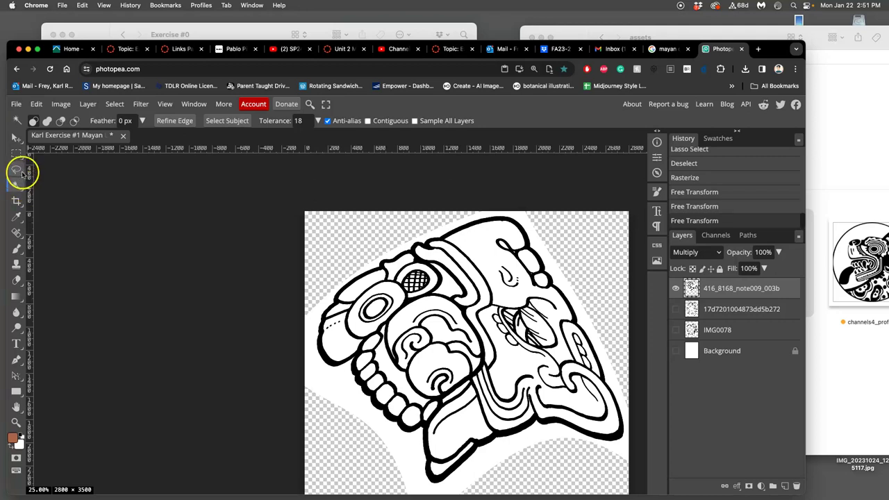
right_click(17, 169)
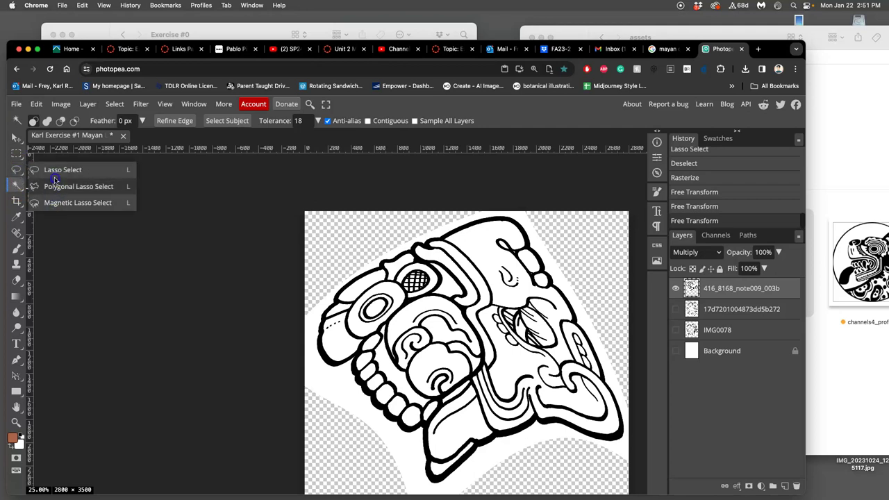
left_click(16, 172)
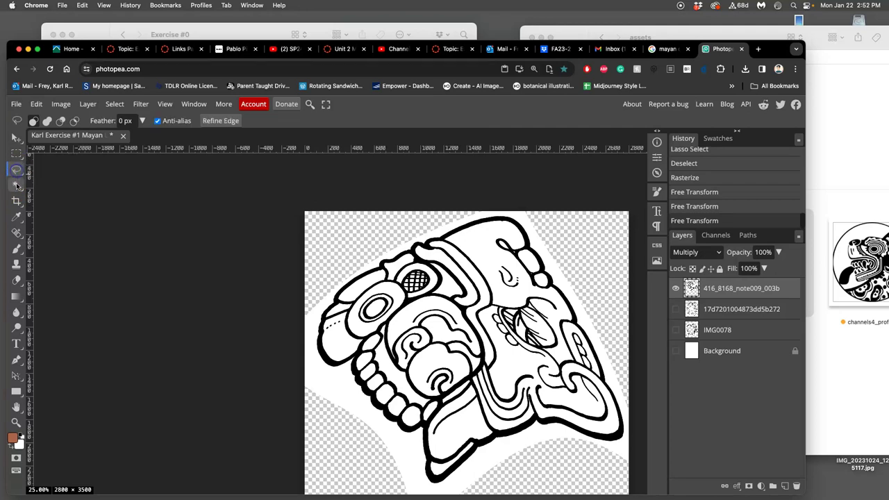
left_click(18, 185)
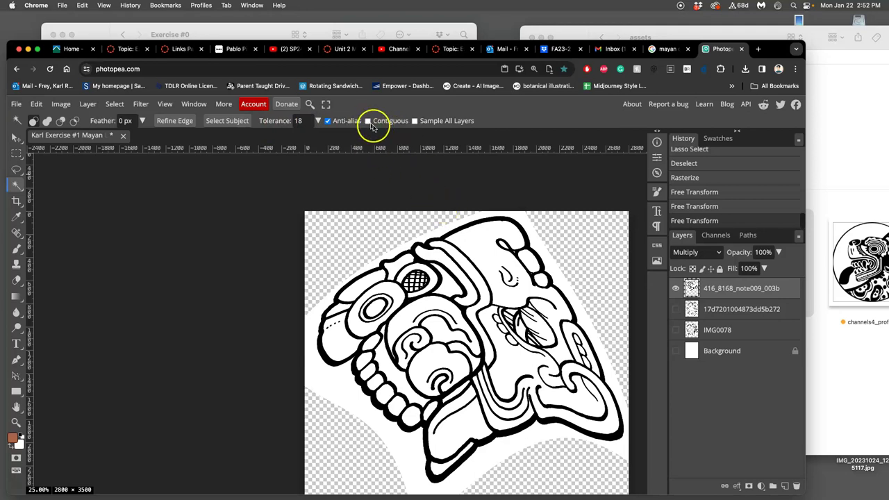
Step: Magic Wand-select the white areas surrounding the warped Mayan drawing
left_click(479, 245)
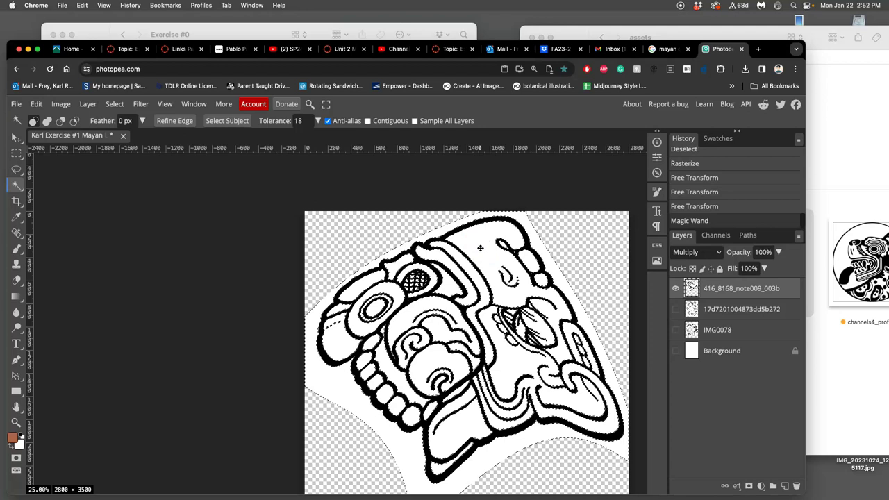
key("super+d")
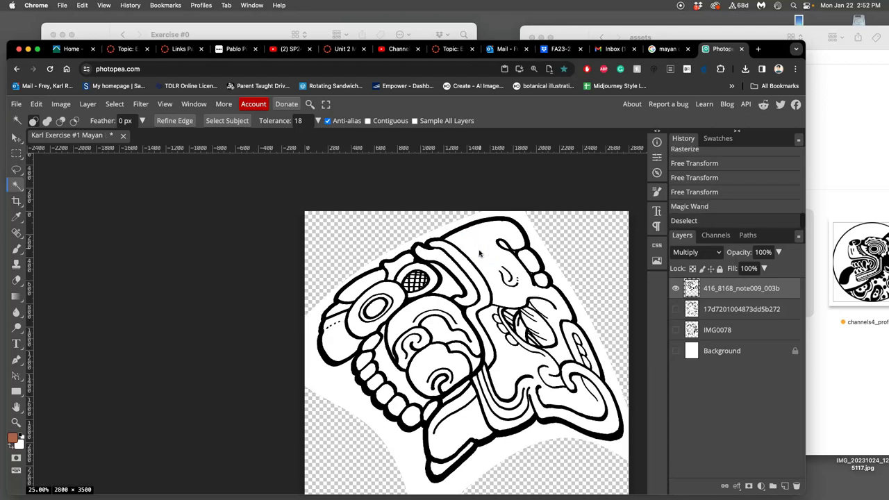
left_click(17, 169)
left_click(145, 213)
left_click(16, 183)
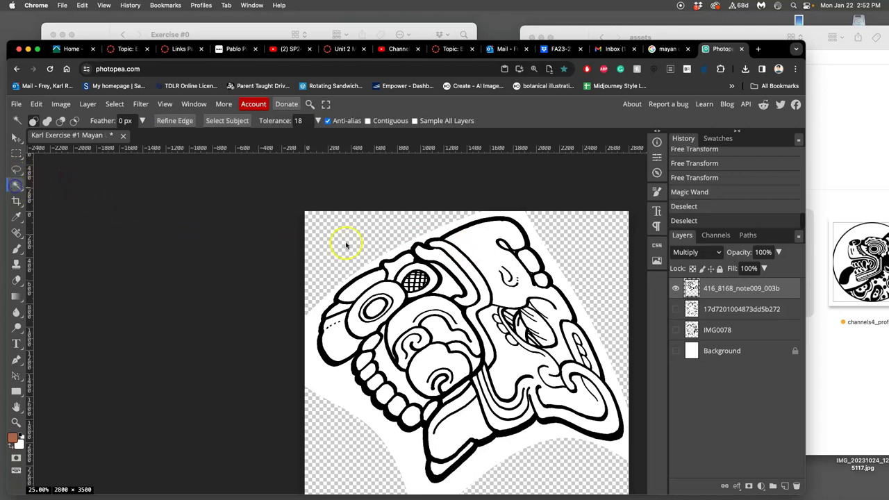
left_click(469, 246)
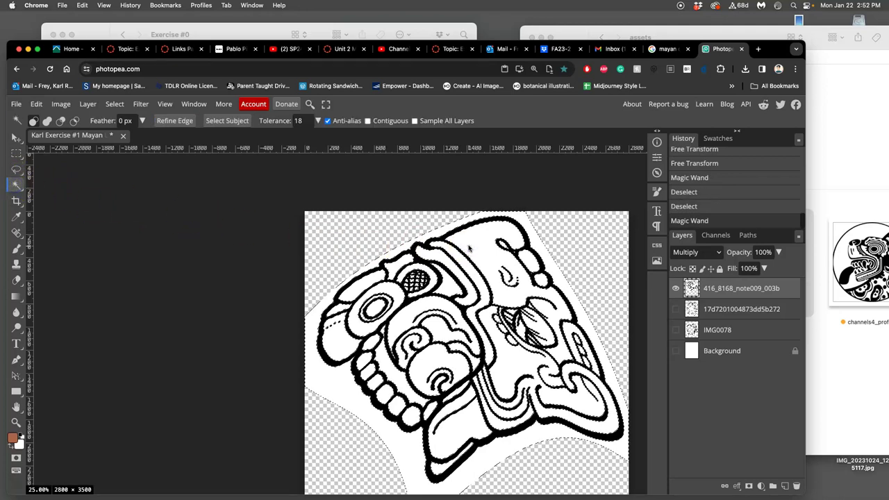
scroll(469, 247, "up", 5)
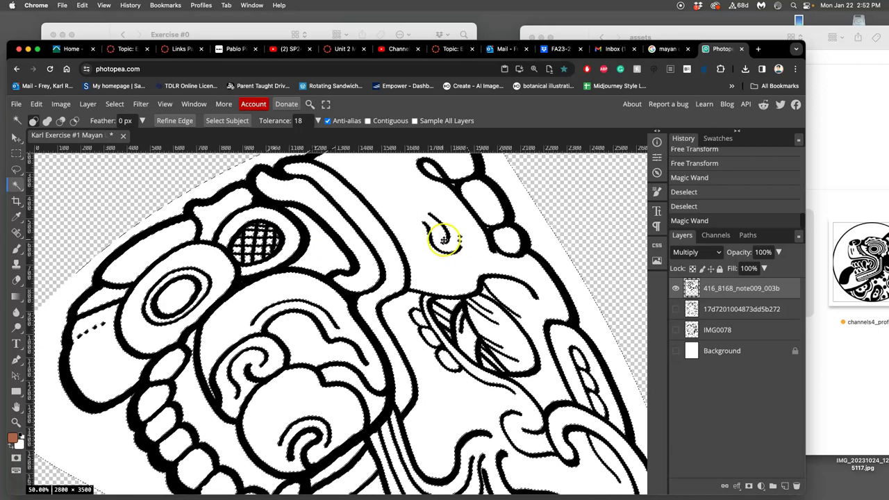
scroll(444, 239, "up", 2)
Step: Check the selection, delete the white areas to transparency, and deselect
left_click(674, 288)
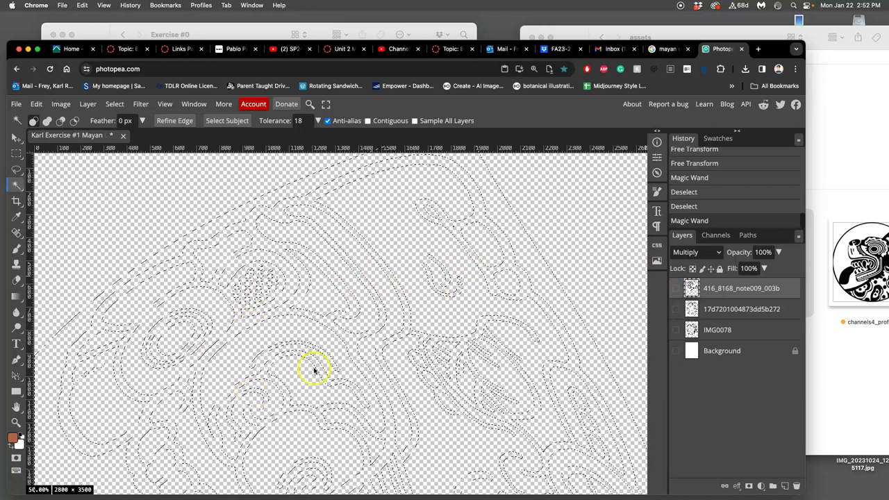
left_click(675, 287)
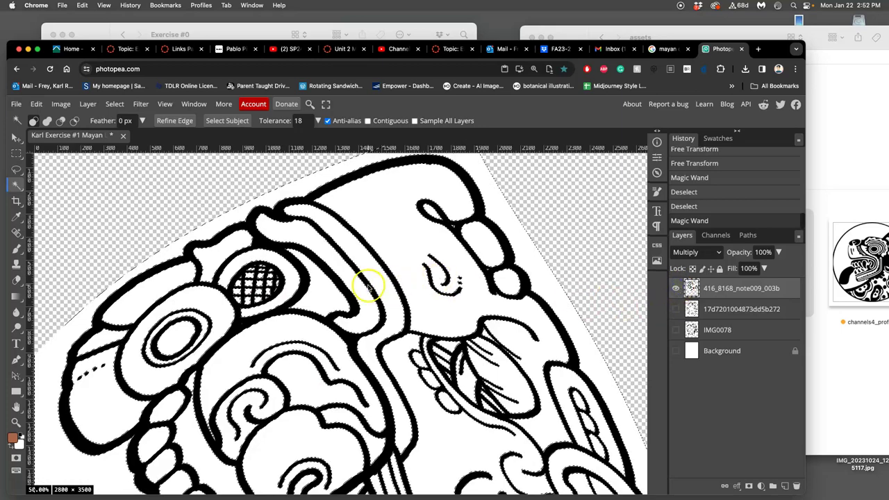
scroll(369, 284, "down", 2)
scroll(368, 285, "down", 4)
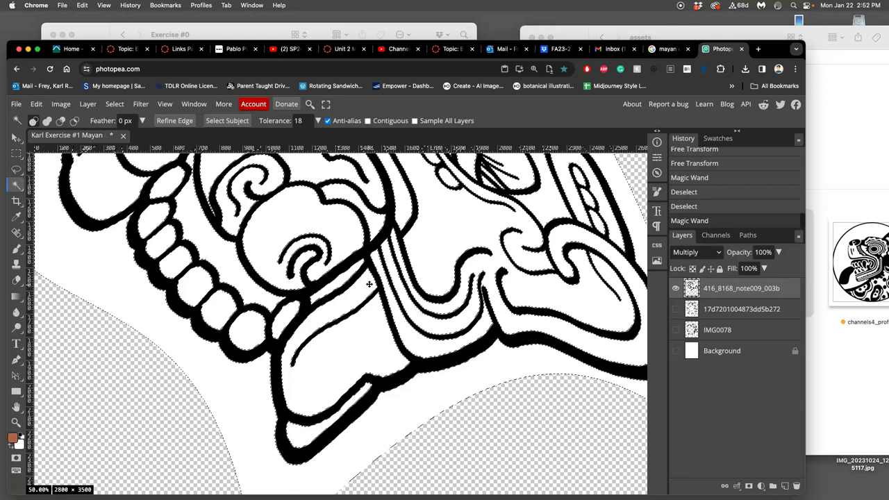
scroll(369, 284, "down", 3)
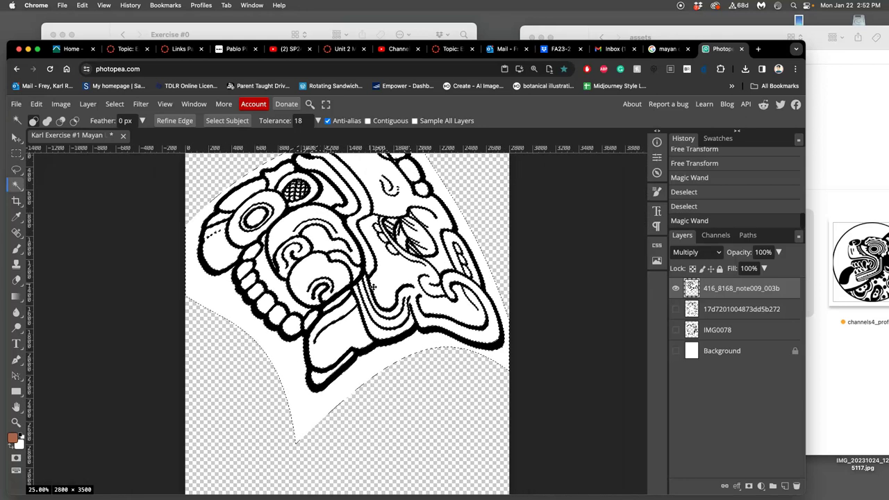
scroll(374, 286, "up", 1)
key("Delete")
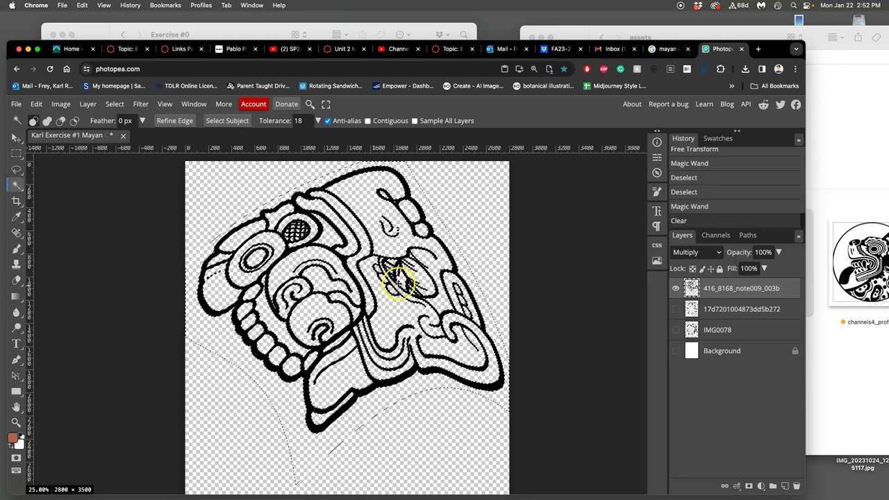
key("super+d")
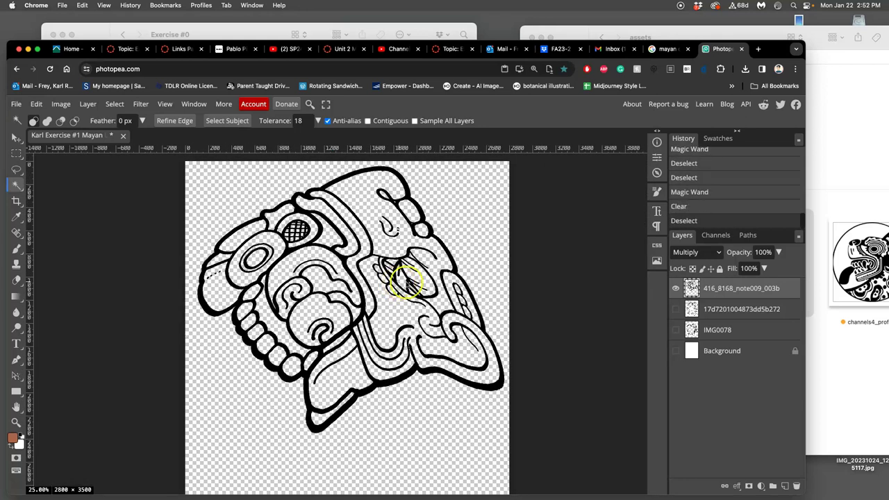
Step: Open Layer Style for the 416_8168_note009_003b layer and move the dialog off the artwork
double_click(790, 284)
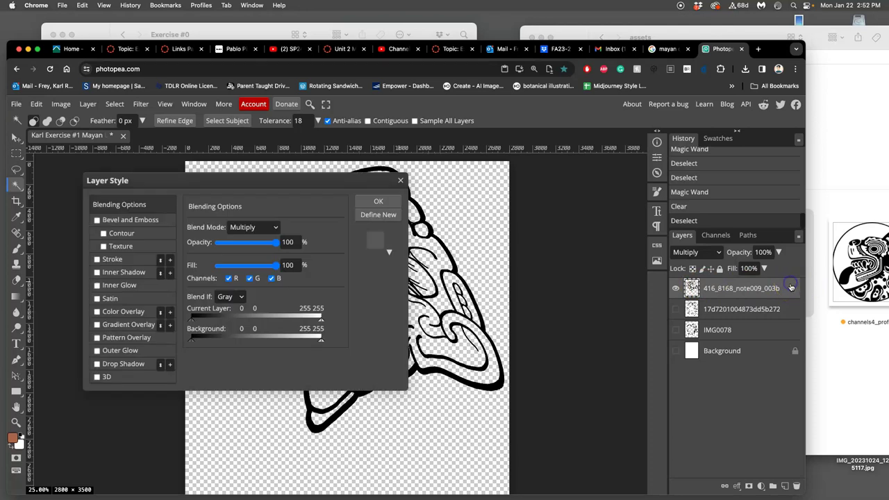
left_click_drag(331, 175, 678, 101)
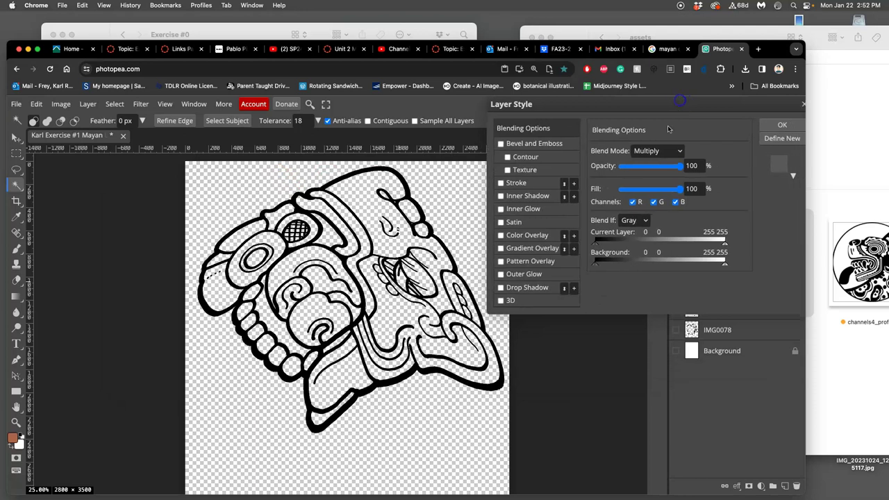
Step: Enable a 1 px white (ffffff) Outside Stroke at 100% opacity on the drawing layer
left_click(500, 183)
left_click(526, 185)
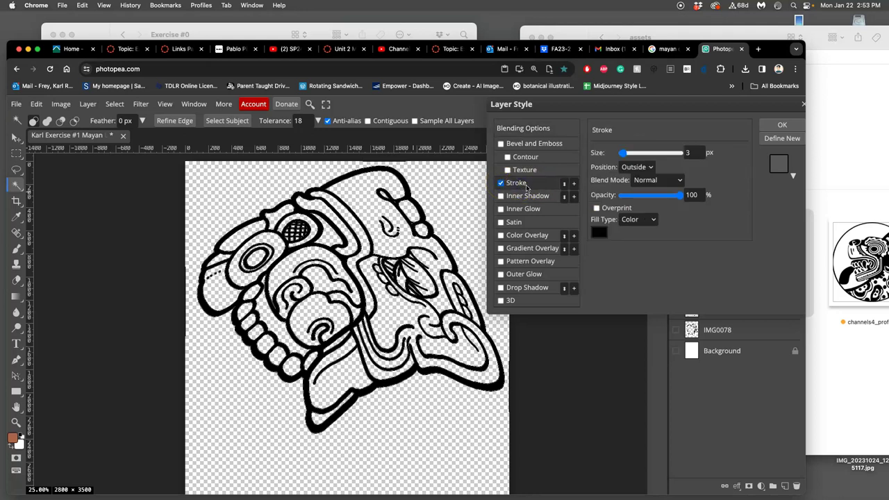
left_click(527, 184)
mouse_move(624, 153)
left_mouse_down()
mouse_move(645, 154)
mouse_move(617, 155)
left_mouse_up()
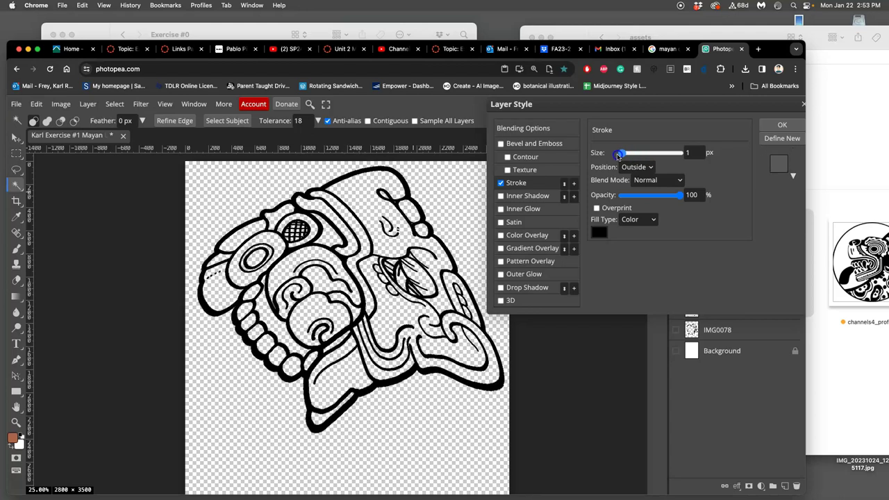
left_click(600, 234)
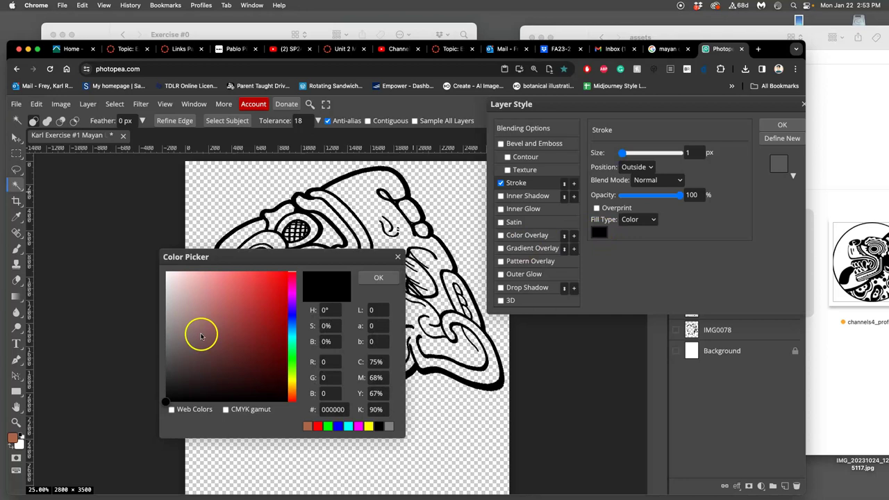
left_click_drag(181, 291, 167, 272)
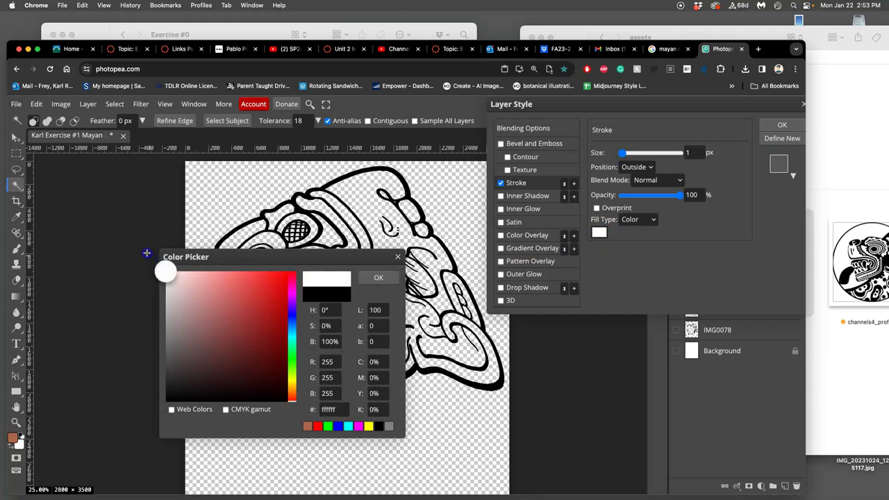
left_click(378, 278)
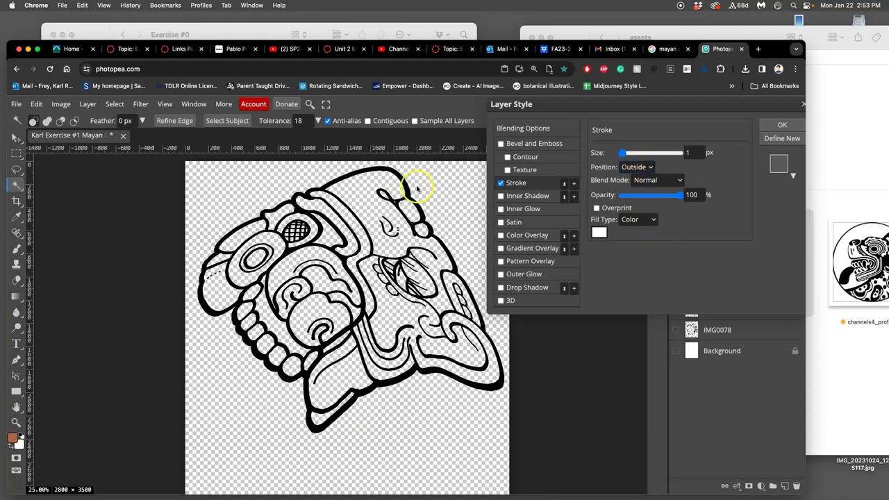
Step: Change the white stroke's position to Inside and its size to 4 px
left_click(637, 167)
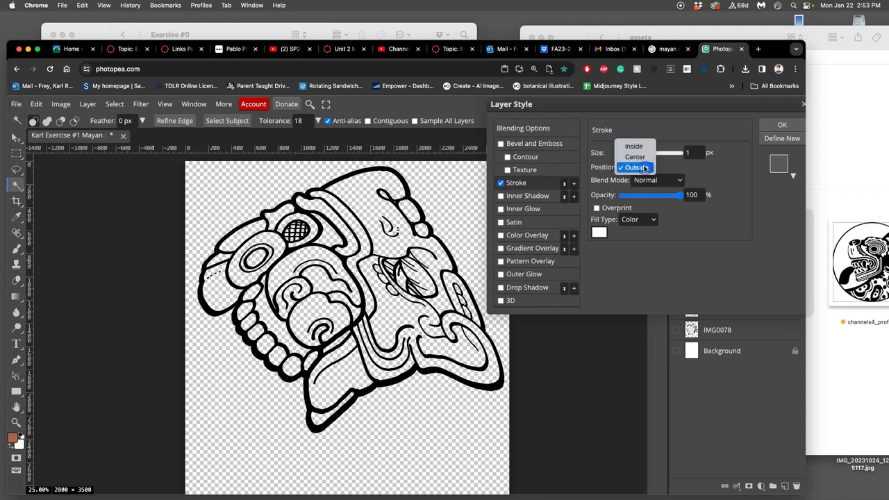
left_click(638, 147)
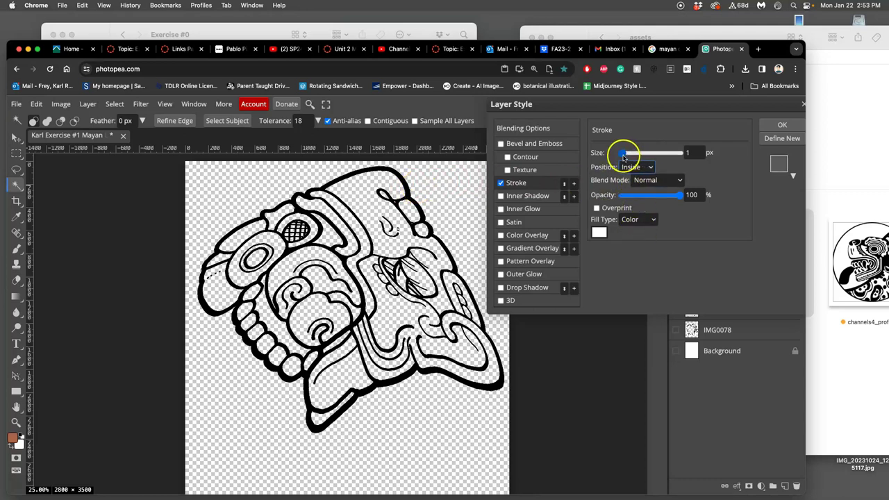
left_click_drag(623, 154, 624, 156)
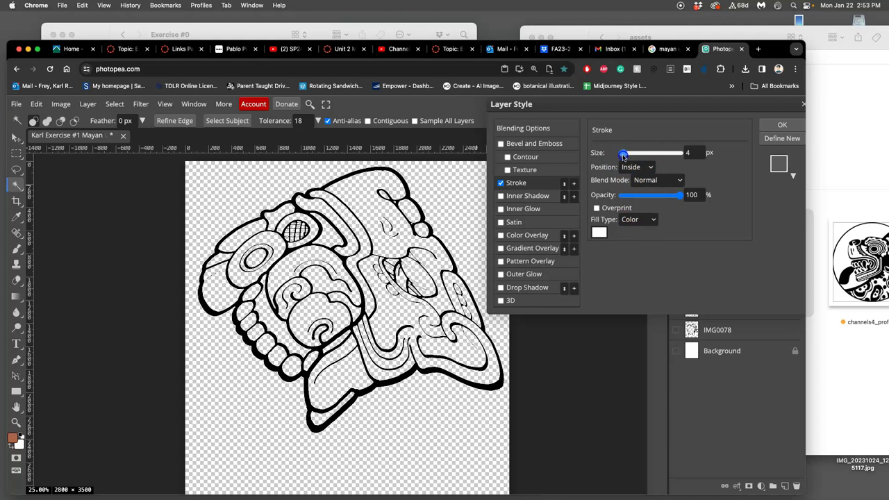
left_click(667, 256)
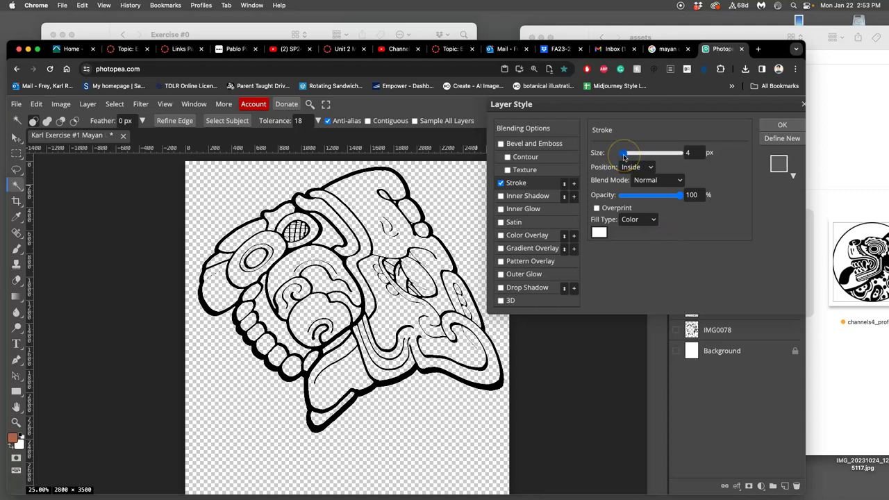
left_click(687, 152)
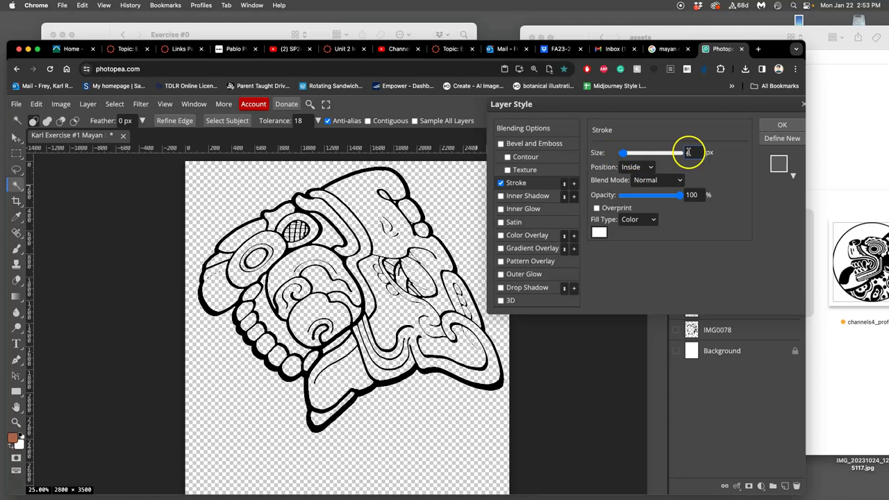
left_click(655, 167)
mouse_move(623, 153)
left_mouse_down()
mouse_move(632, 154)
mouse_move(623, 153)
left_mouse_up()
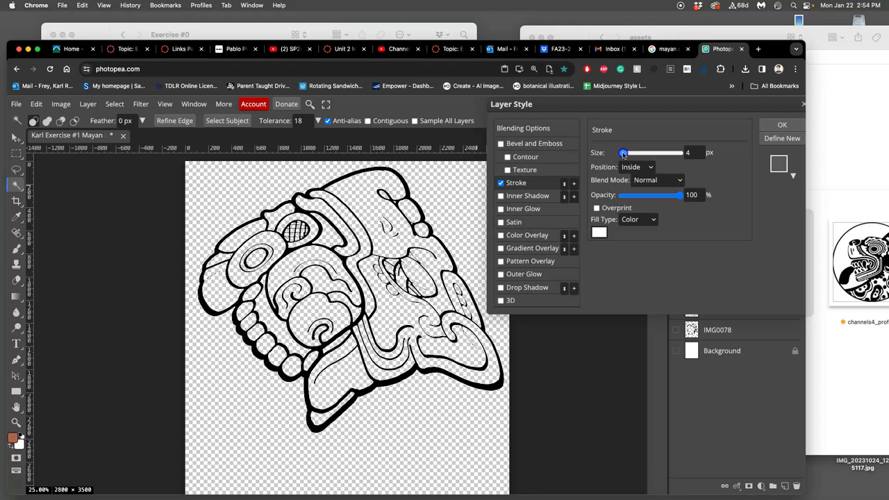
Step: Apply the stroke and rasterize the layer style on the top drawing layer
left_click(779, 126)
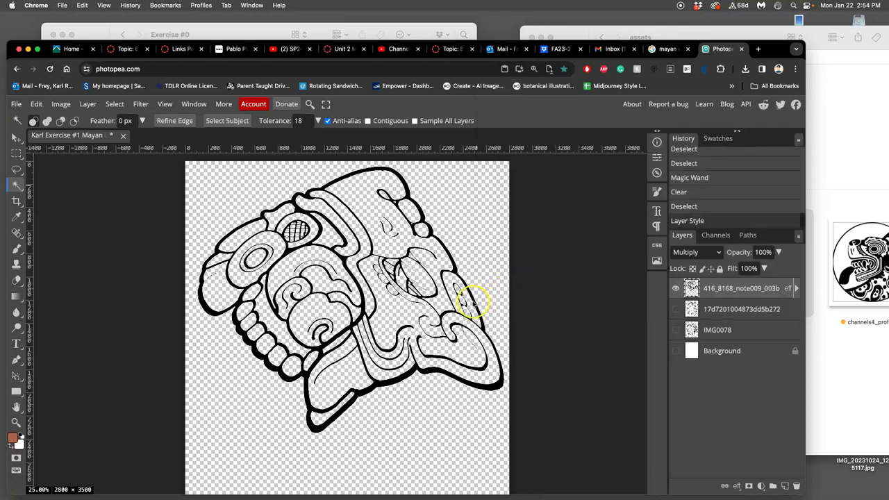
scroll(472, 304, "up", 10)
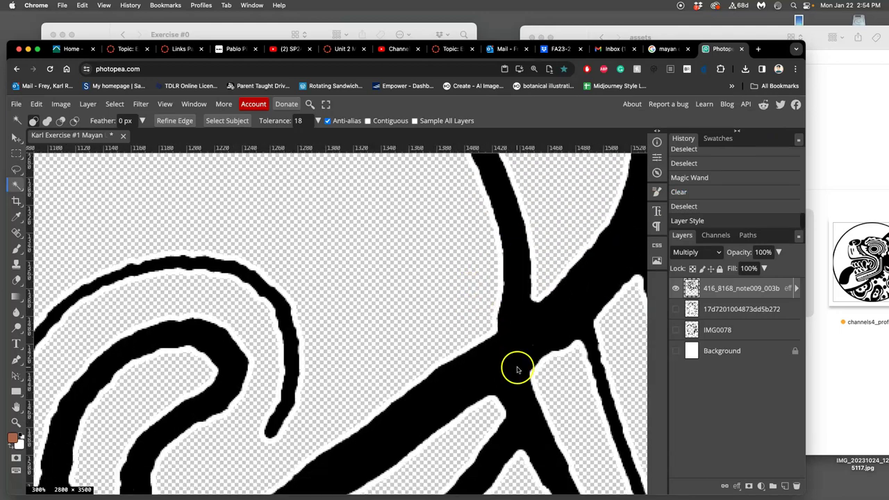
scroll(517, 369, "down", 1)
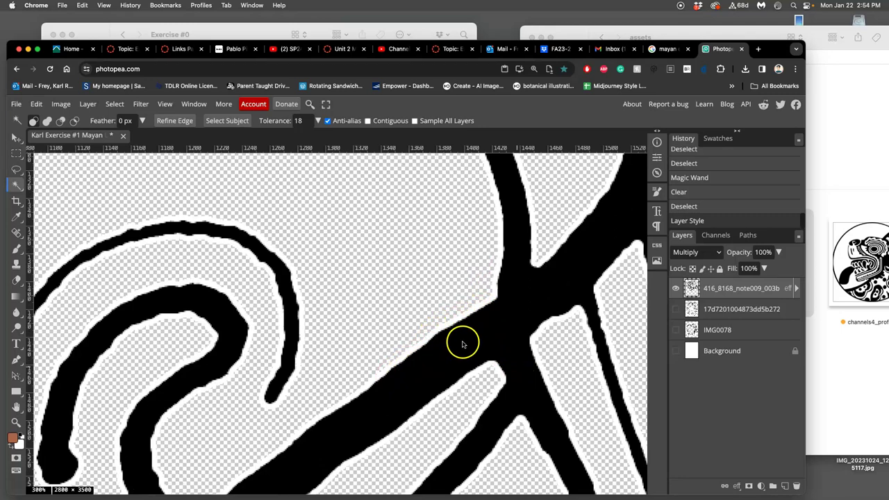
key("super+minus")
key("super+minus")
key("super+minus")
key("super+minus")
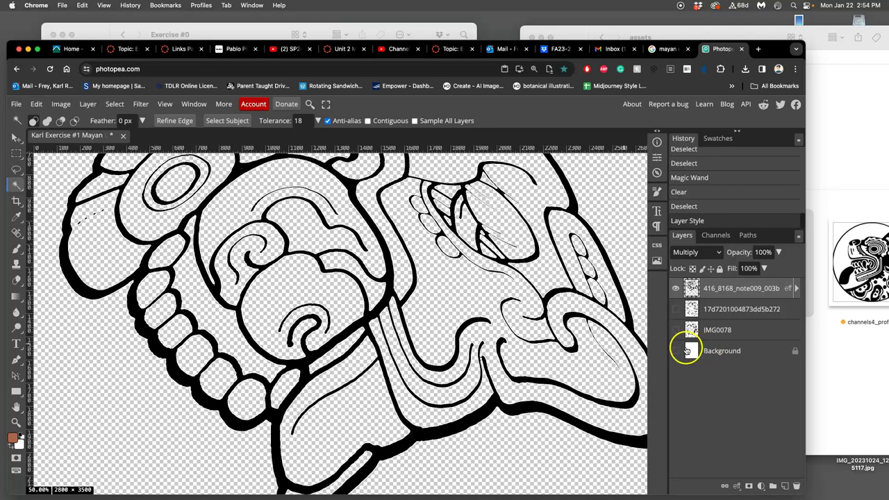
key("super+minus")
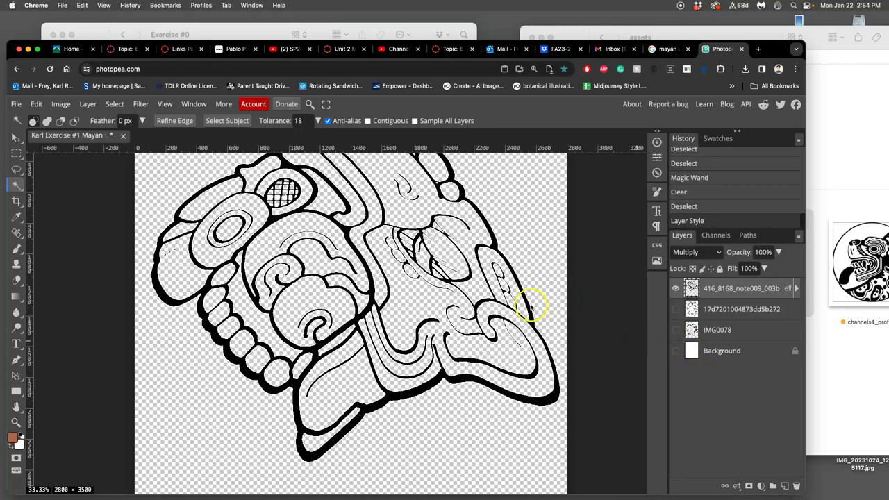
scroll(555, 247, "up", 2)
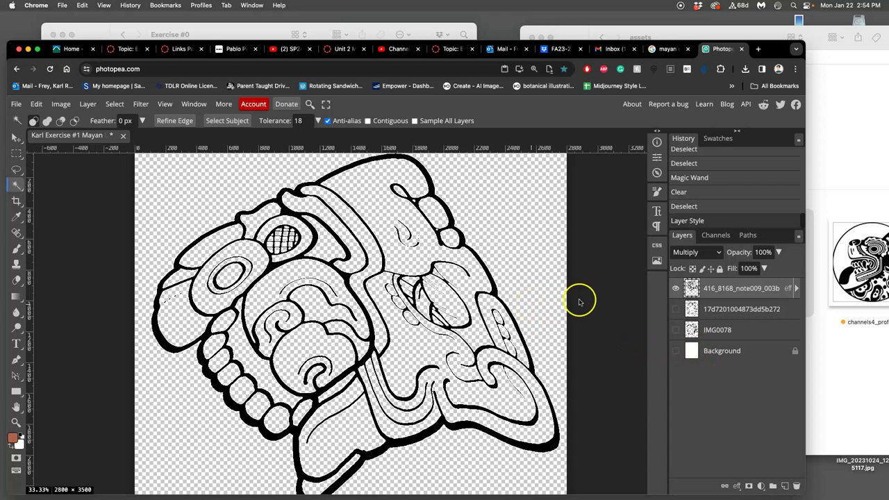
right_click(771, 297)
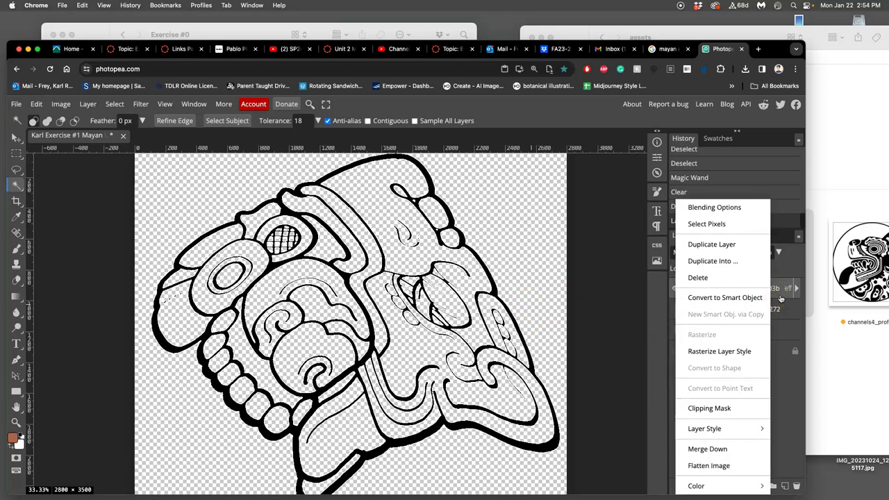
left_click(729, 354)
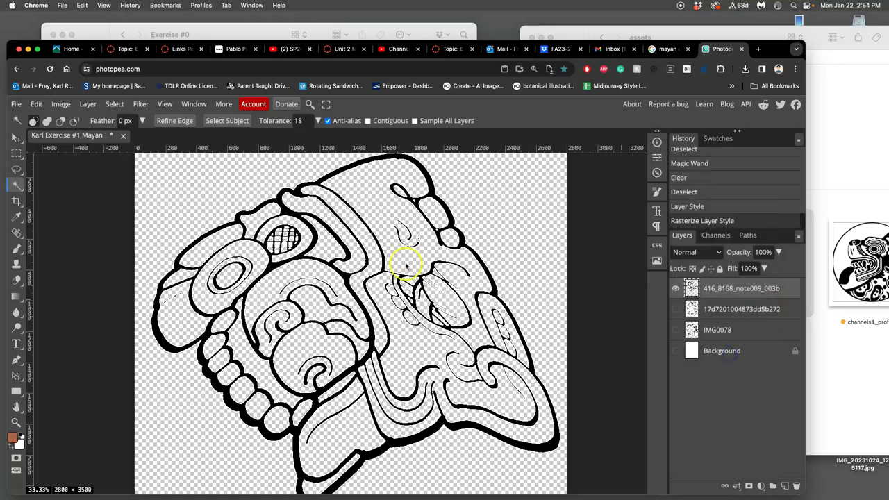
Step: Select the leftover white fringe with Magic Wand, delete it, and deselect
scroll(410, 275, "up", 5)
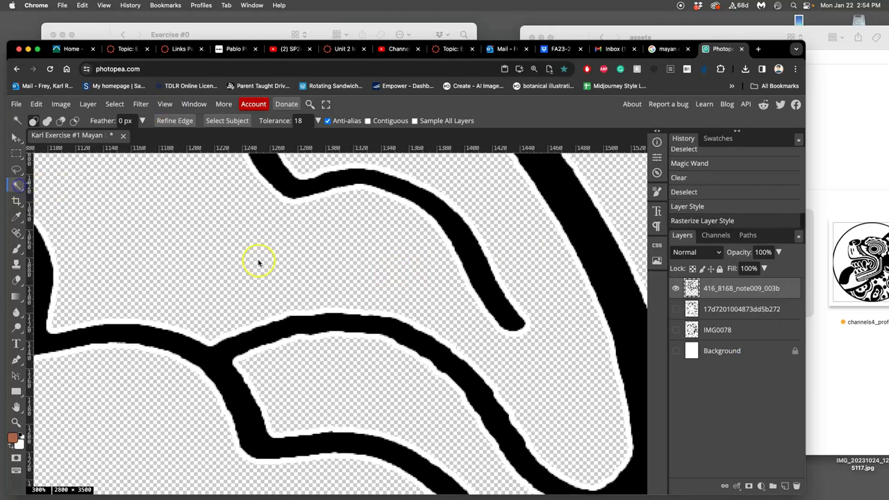
left_click(209, 342)
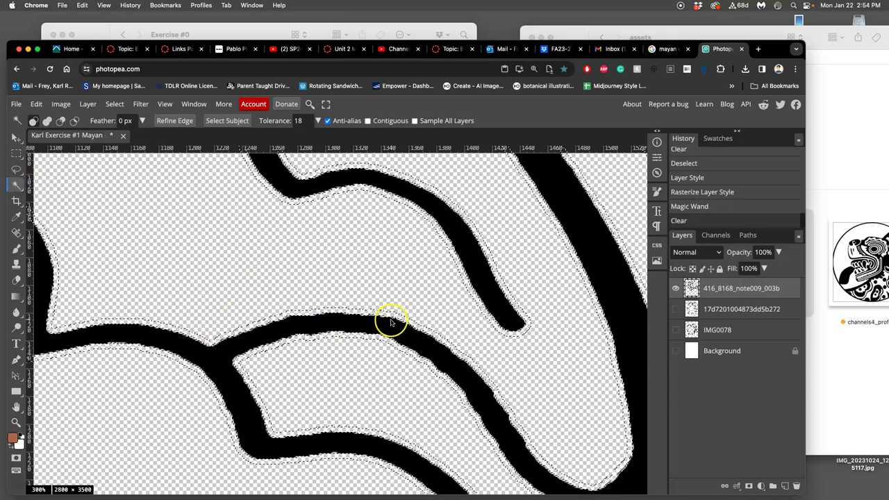
key("BackSpace")
key("super+d")
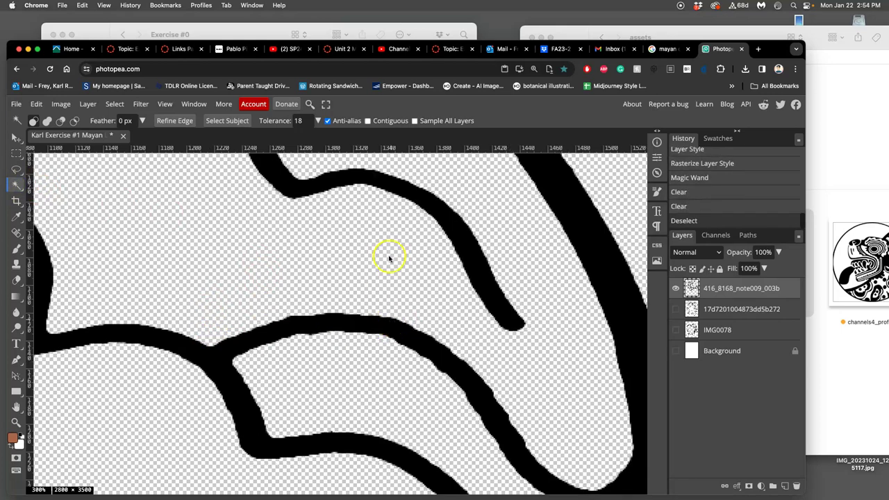
scroll(406, 321, "down", 10)
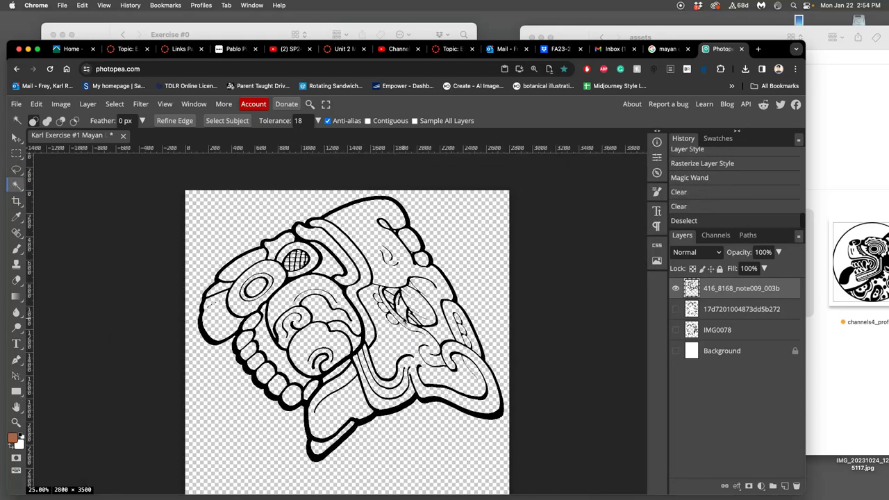
scroll(420, 306, "down", 3)
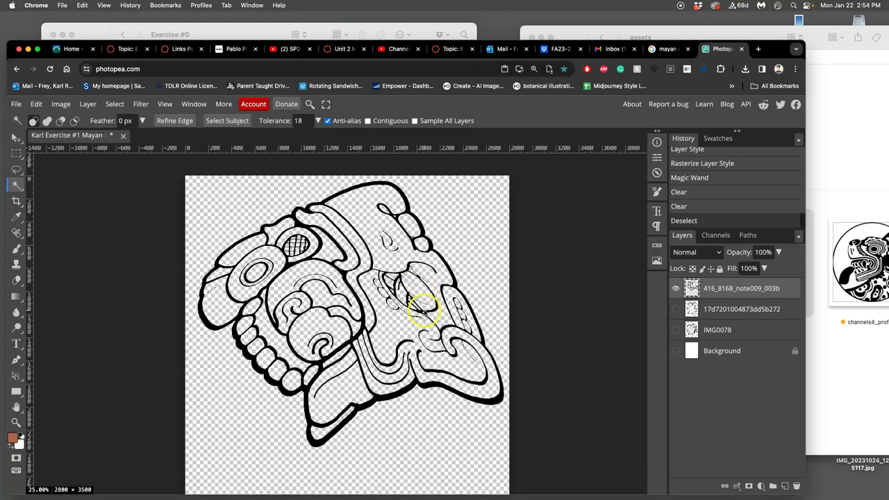
left_click(675, 309)
left_click(677, 288)
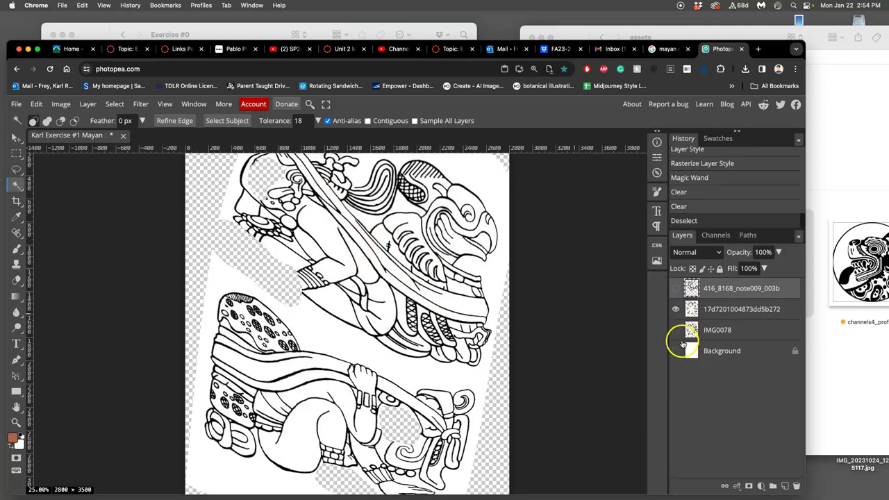
left_click(722, 310)
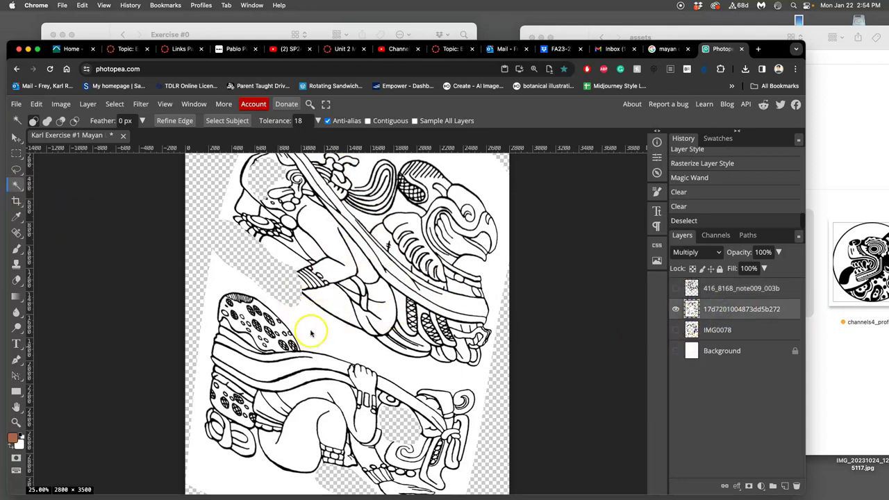
left_click(311, 331)
key("Delete")
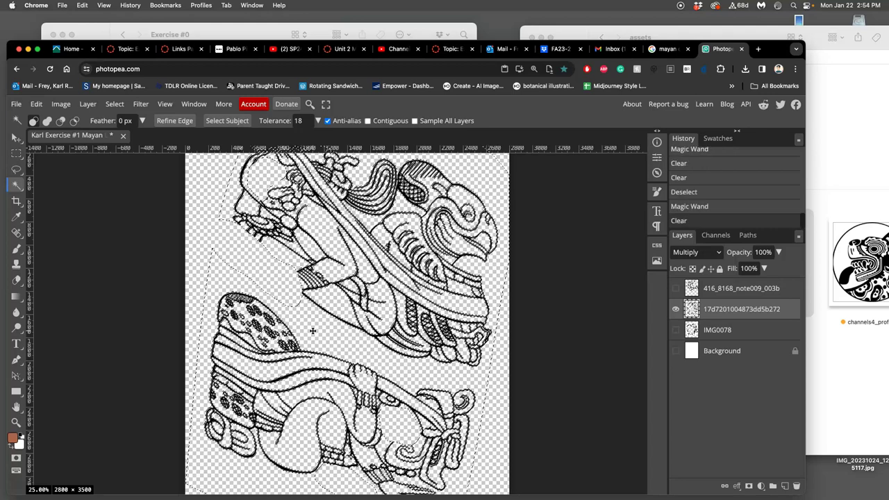
key("super+d")
scroll(312, 331, "up", 10)
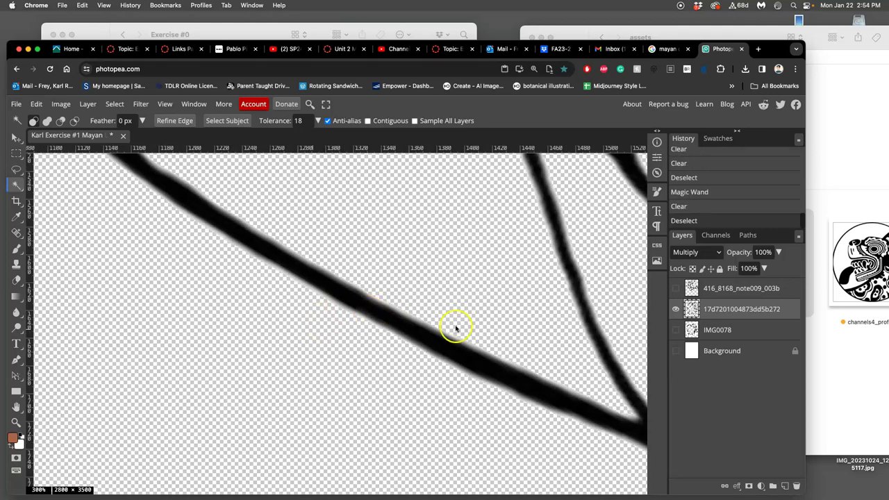
double_click(793, 310)
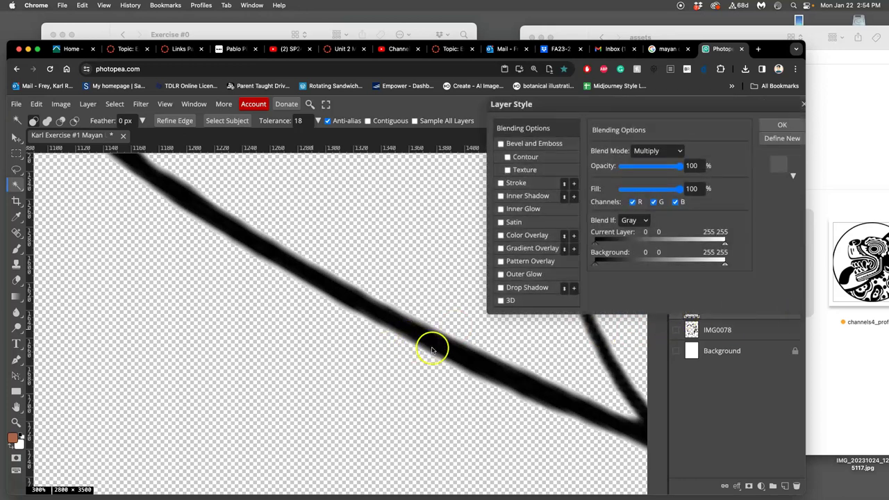
left_click(802, 106)
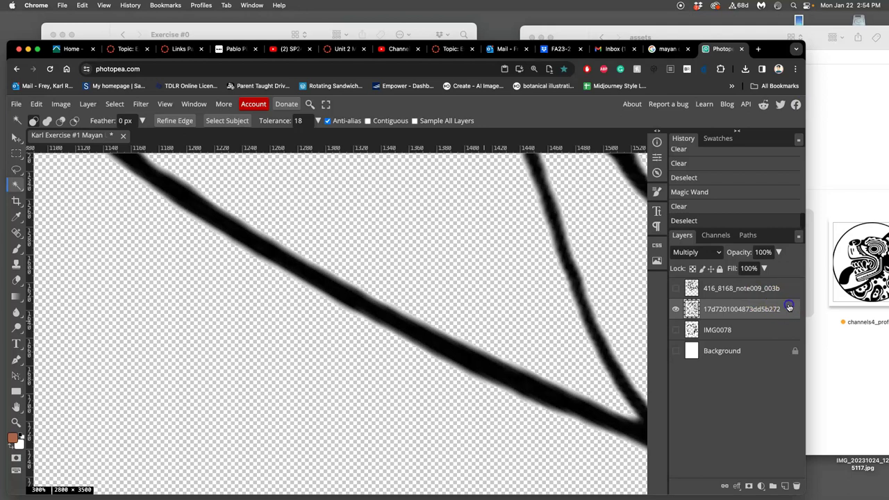
double_click(789, 307)
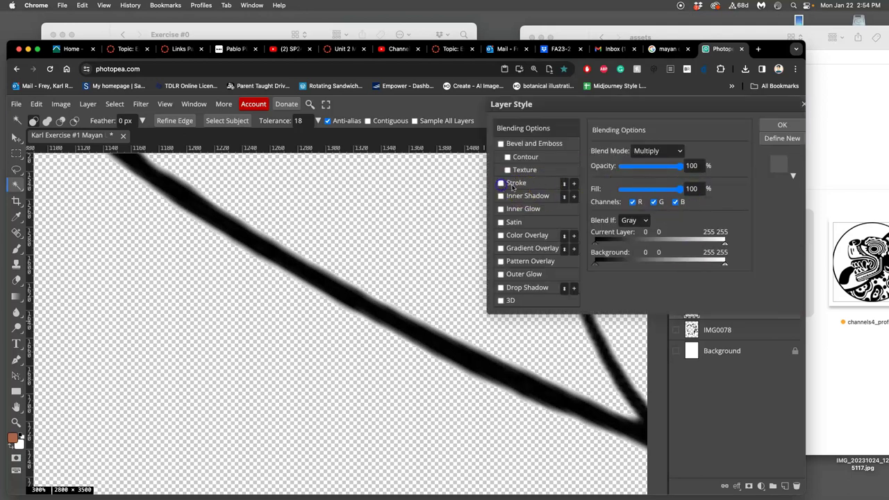
left_click(513, 185)
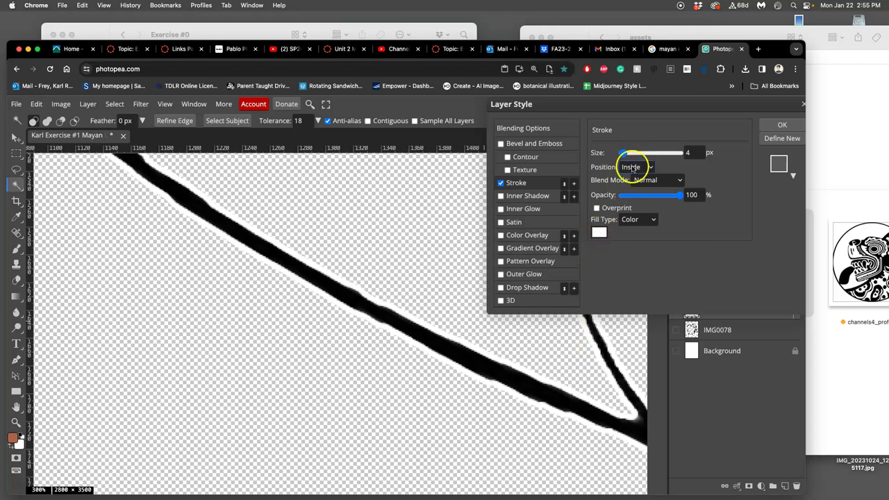
scroll(486, 355, "down", 6)
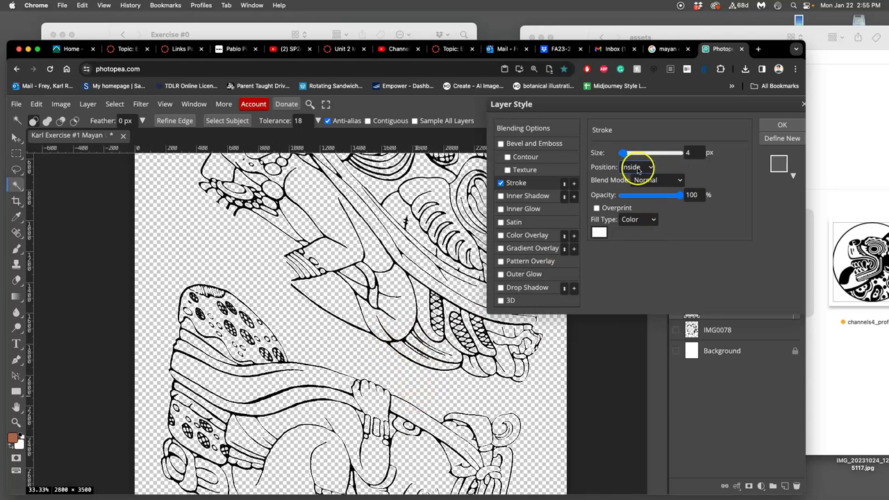
left_click(600, 232)
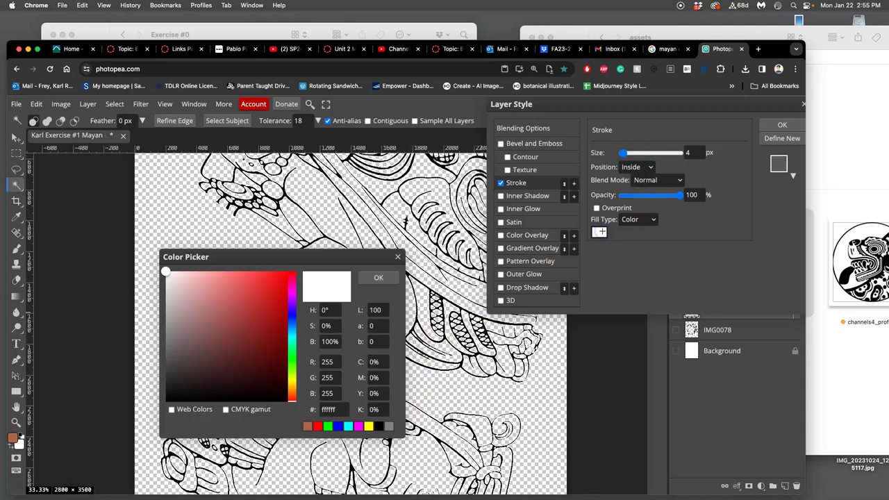
left_click(167, 399)
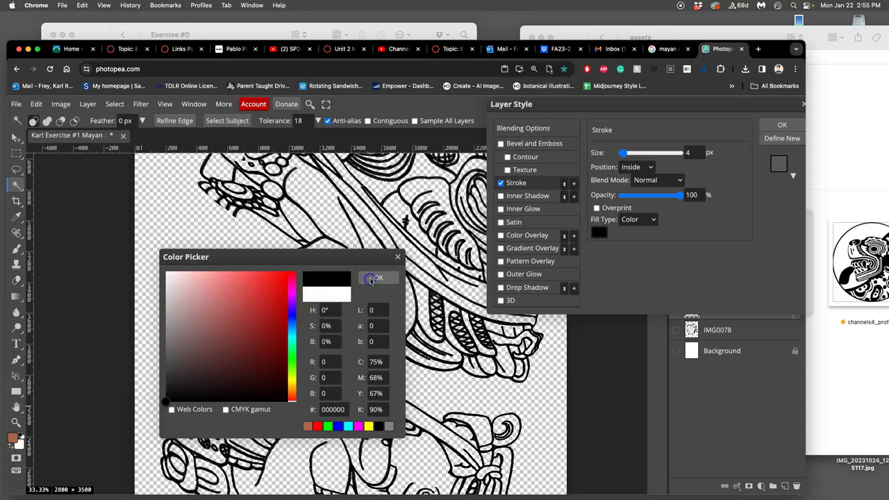
left_click(378, 277)
Step: Set the black stroke's position to Center and its size to 8 px
left_click(646, 168)
left_click(637, 189)
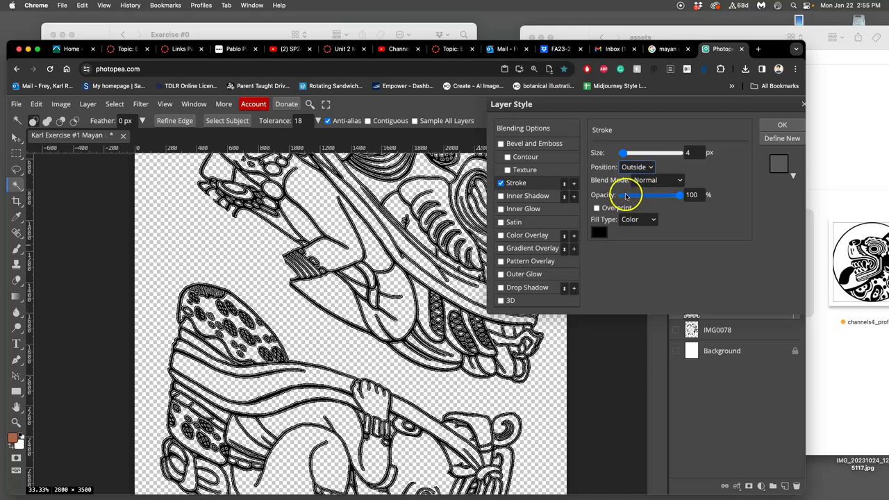
key("super+equal")
key("super+equal")
key("super+equal")
key("super+equal")
key("super+equal")
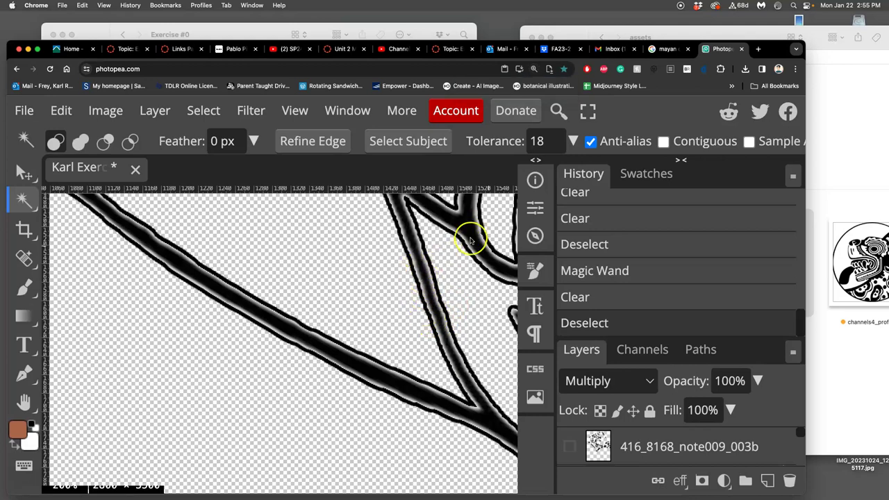
key("super+minus")
key("super+minus")
key("super+minus")
key("super+minus")
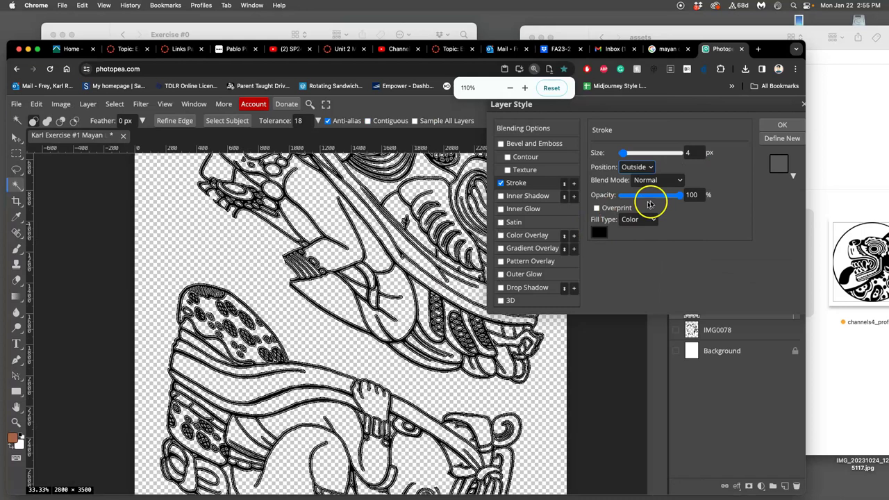
left_click(635, 166)
left_click(636, 166)
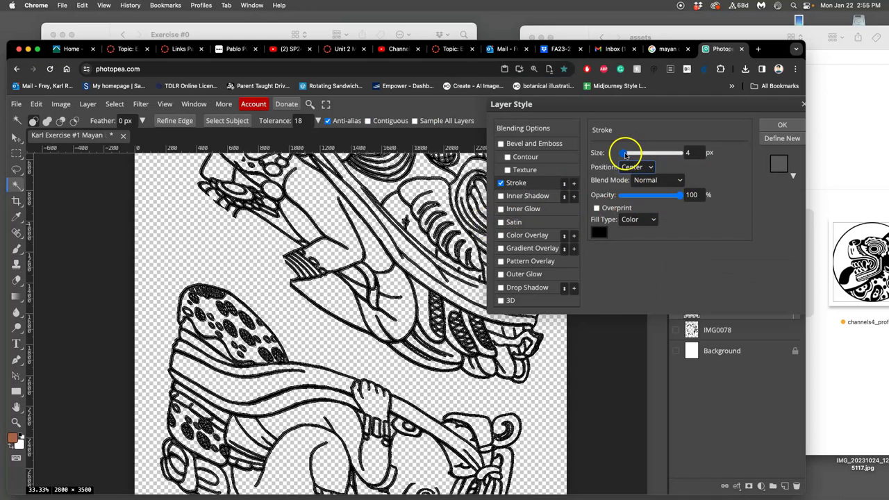
left_click_drag(628, 154, 623, 156)
left_click(695, 153)
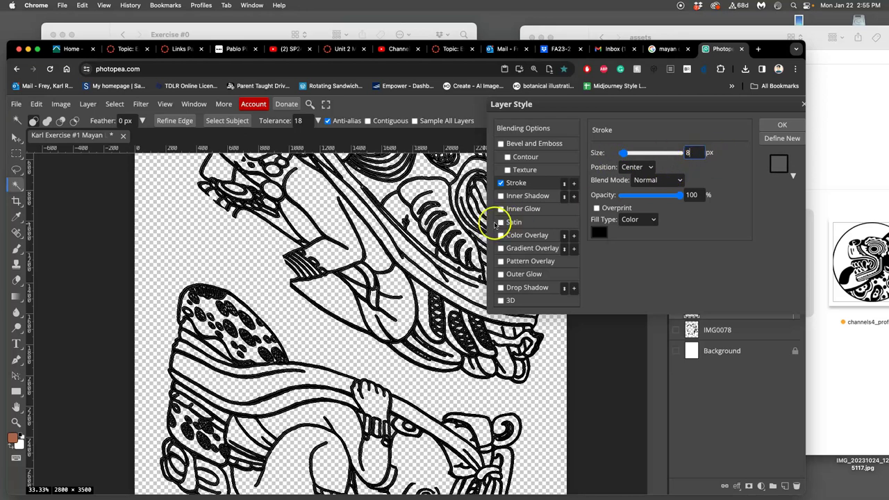
key("super+equal")
key("super+equal")
key("super+minus")
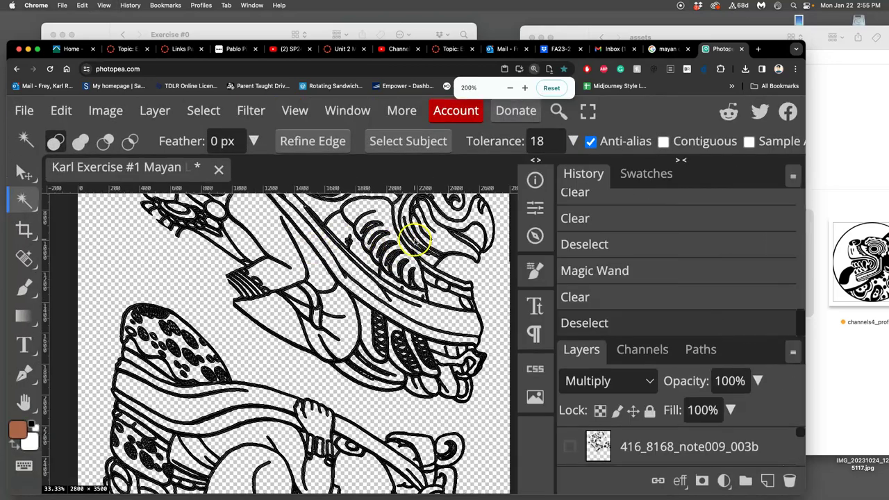
key("super+minus")
key("super+minus")
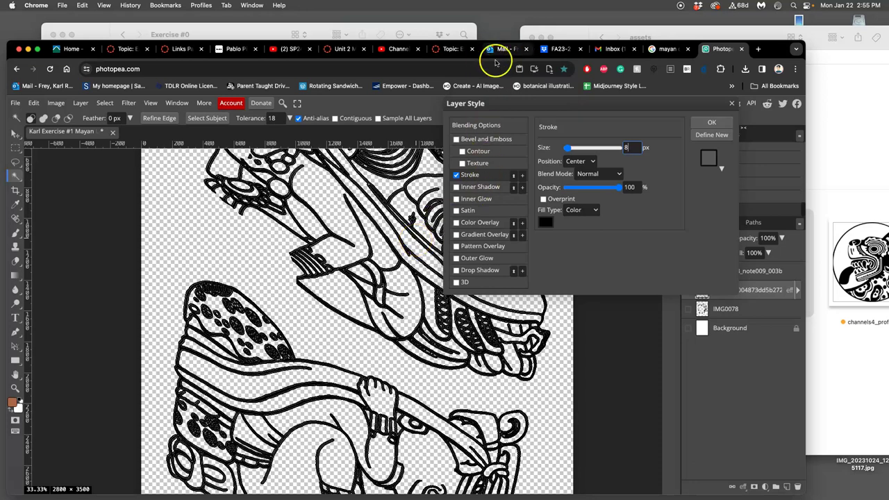
left_click(703, 122)
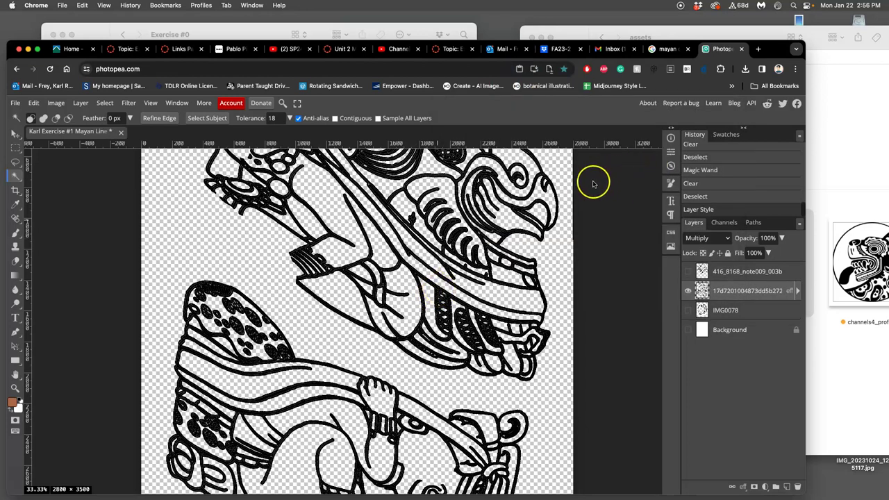
left_click(379, 69)
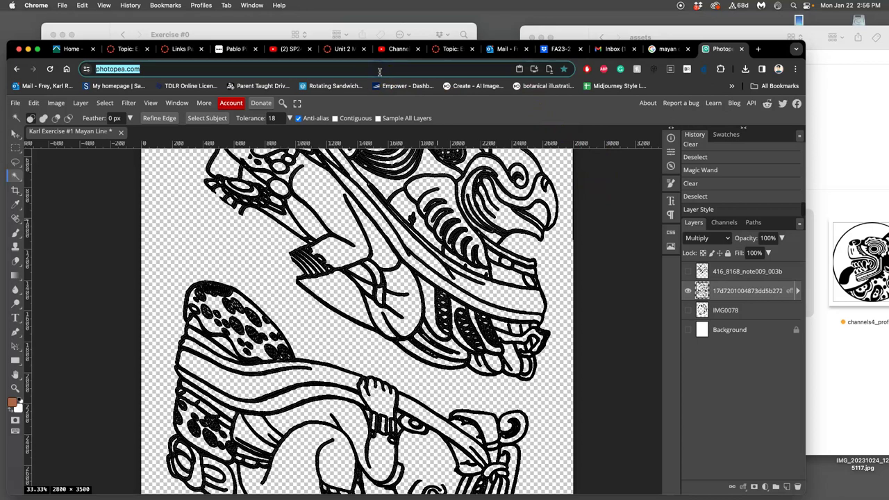
key("super+equal")
key("super+equal")
key("super+equal")
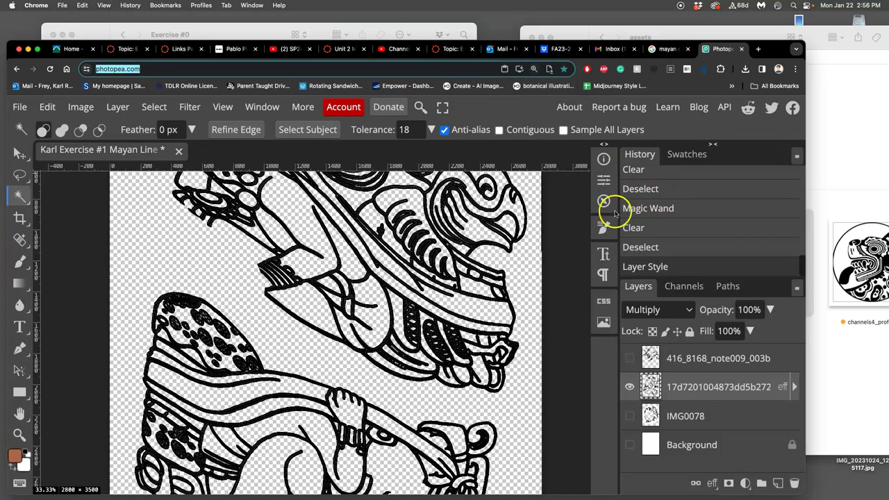
key("super+minus")
key("super+minus")
key("super+minus")
key("super+minus")
key("super+minus")
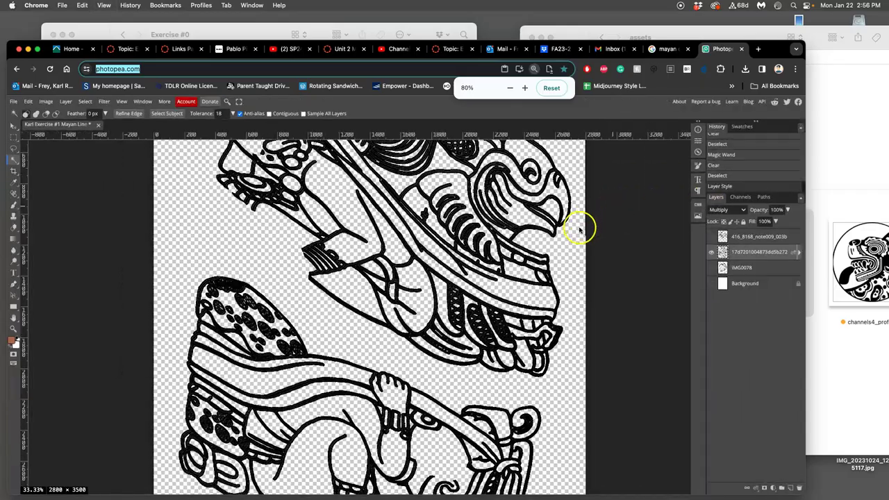
left_click(580, 229)
scroll(580, 229, "up", 6)
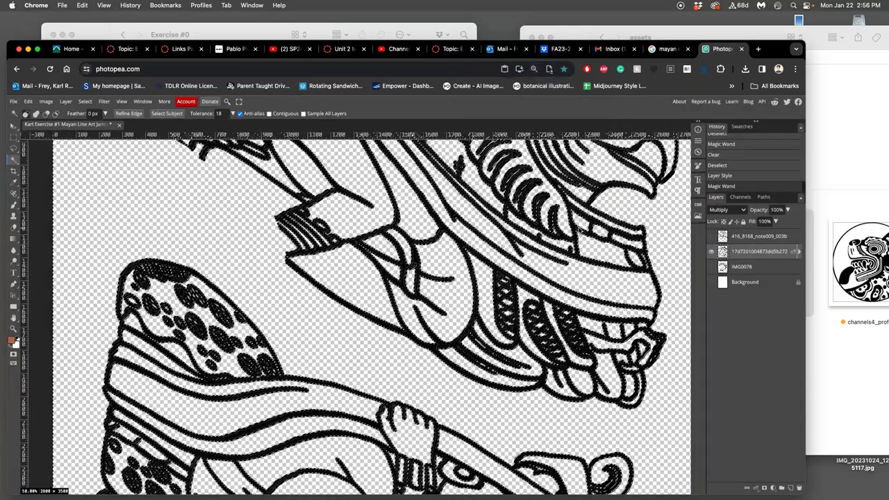
scroll(580, 230, "down", 6)
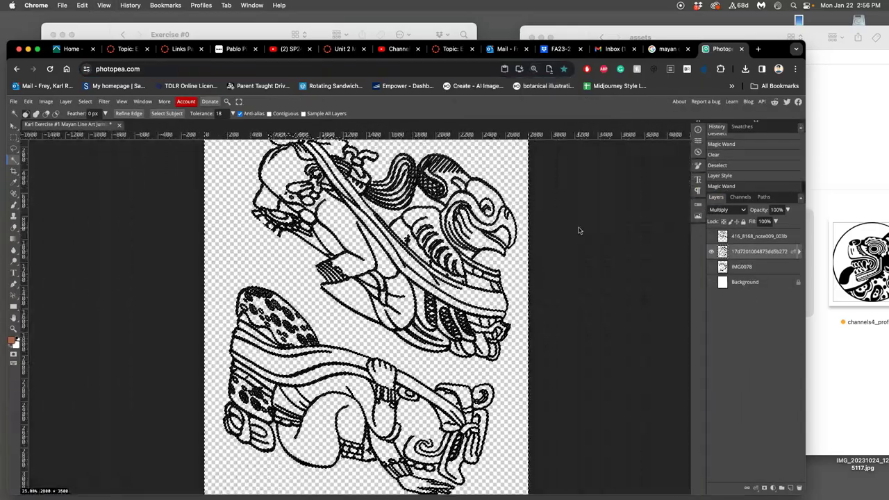
scroll(580, 229, "up", 3)
scroll(580, 229, "up", 5)
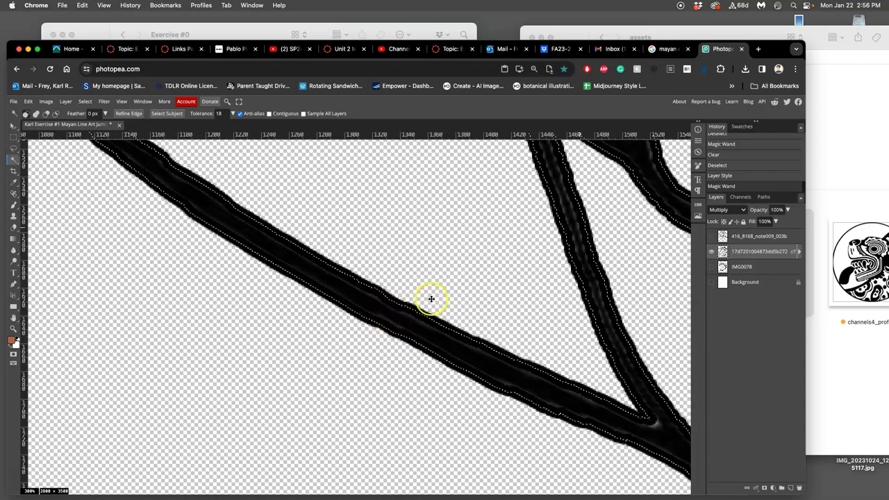
right_click(739, 251)
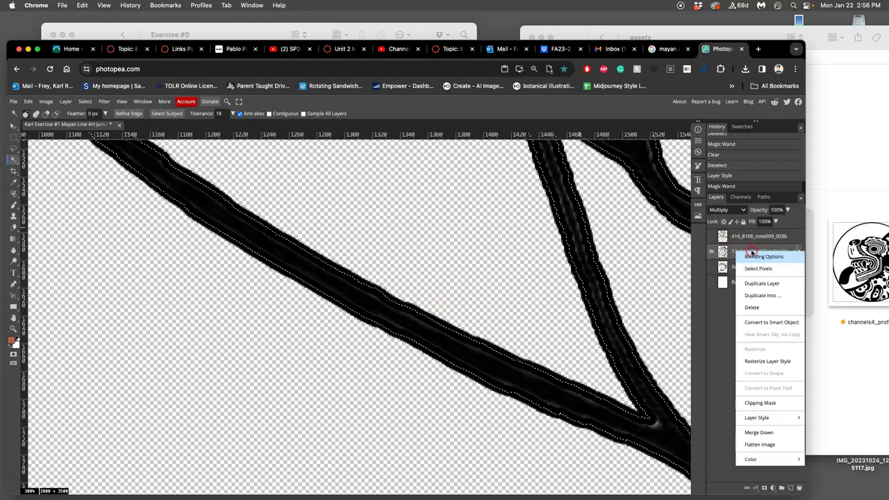
left_click(767, 361)
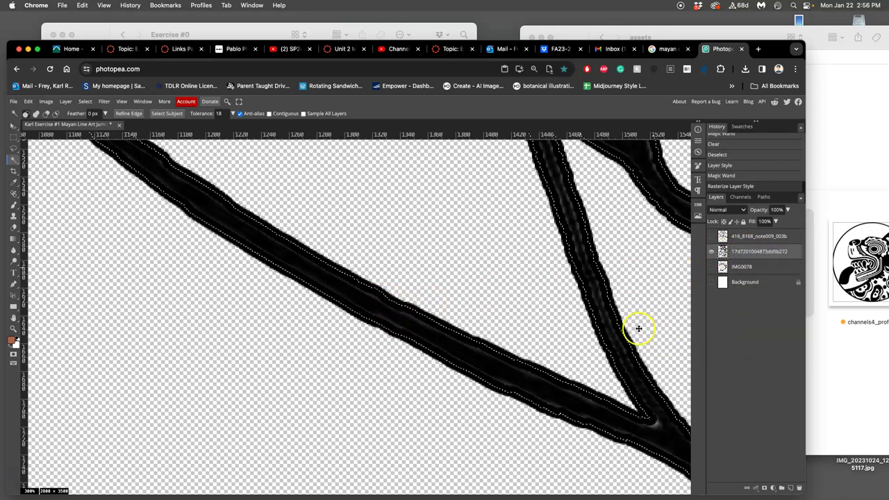
key("super+d")
Step: Show the top 416_8168_note009_003b drawing again over the stroked lines
scroll(591, 307, "down", 5)
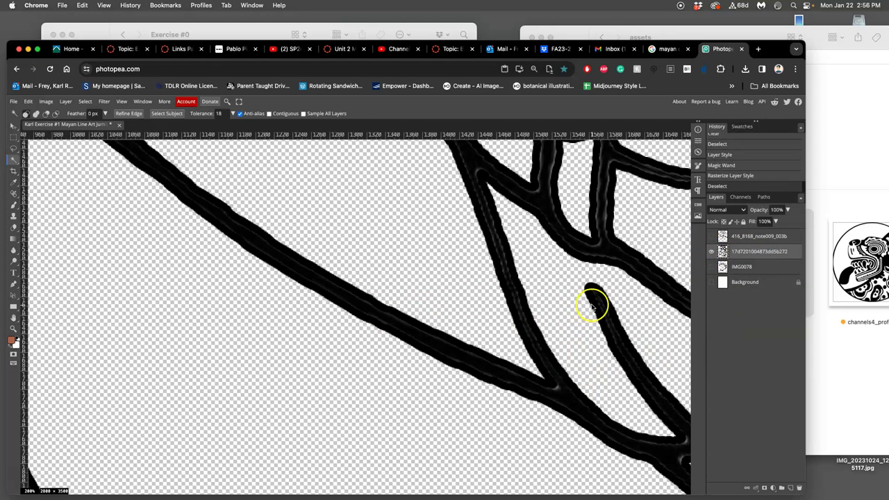
scroll(591, 307, "down", 6)
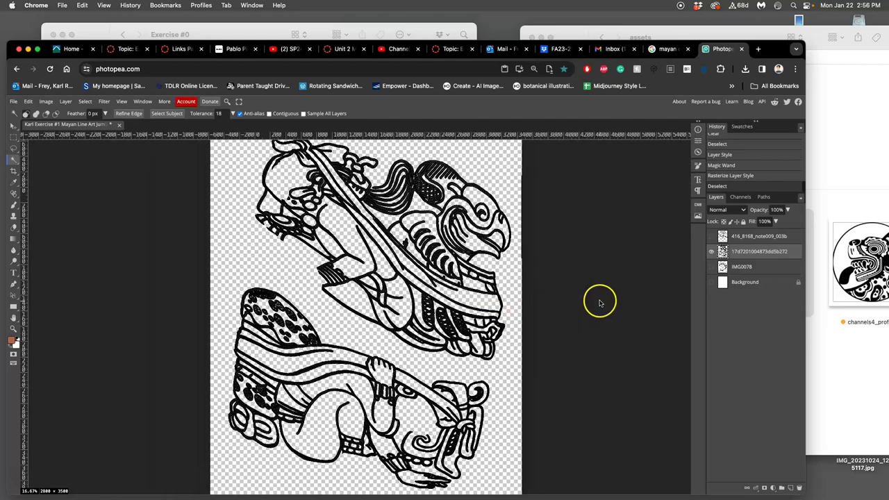
scroll(572, 293, "left", 1)
left_click(711, 236)
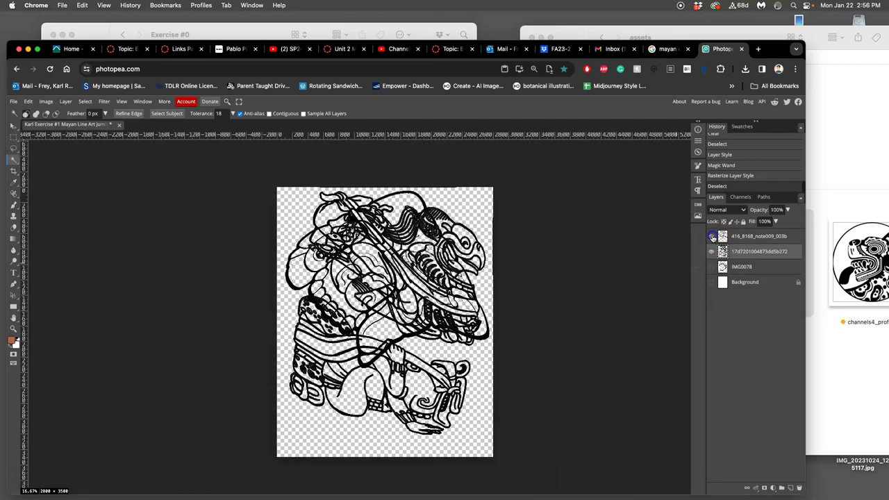
Step: Show only the IMG0078 drawing by hiding the top two layers, and make IMG0078 the active layer
left_click(711, 268)
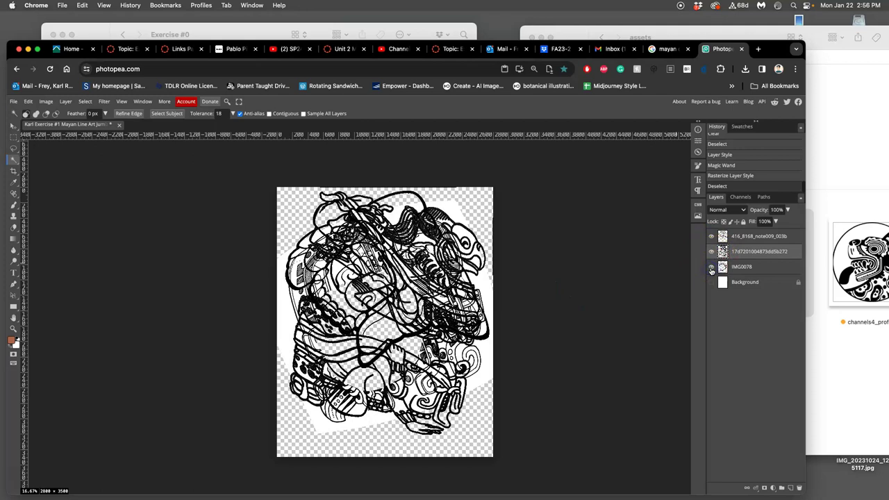
left_click(712, 252)
left_click(711, 237)
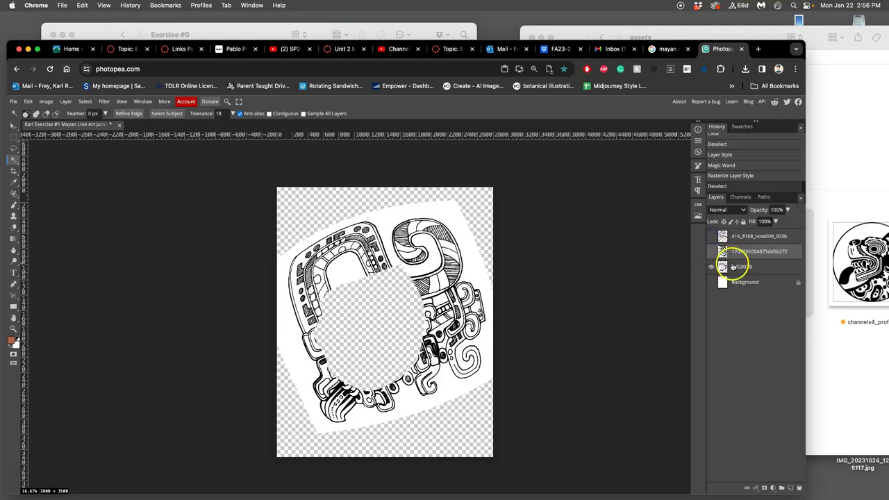
left_click(745, 267)
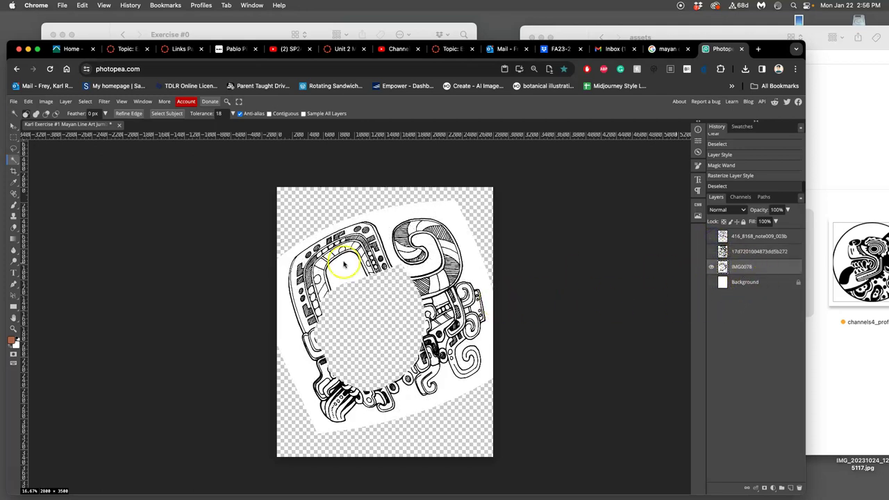
Step: Magic Wand the white background around IMG0078, delete it, and deselect
left_click(14, 160)
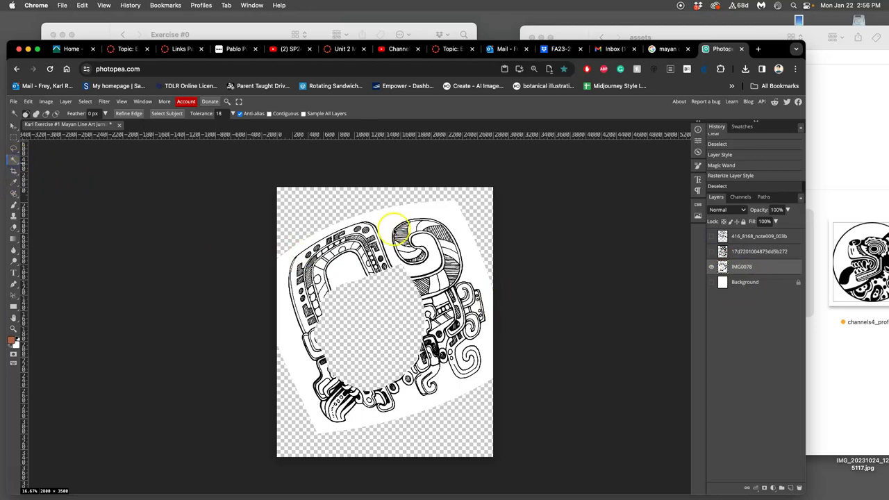
left_click(385, 224)
left_click(387, 220)
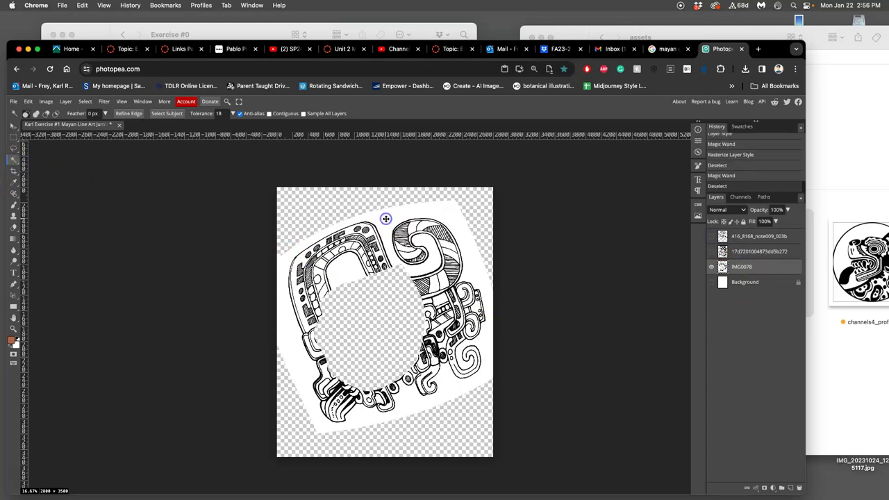
left_click(387, 221)
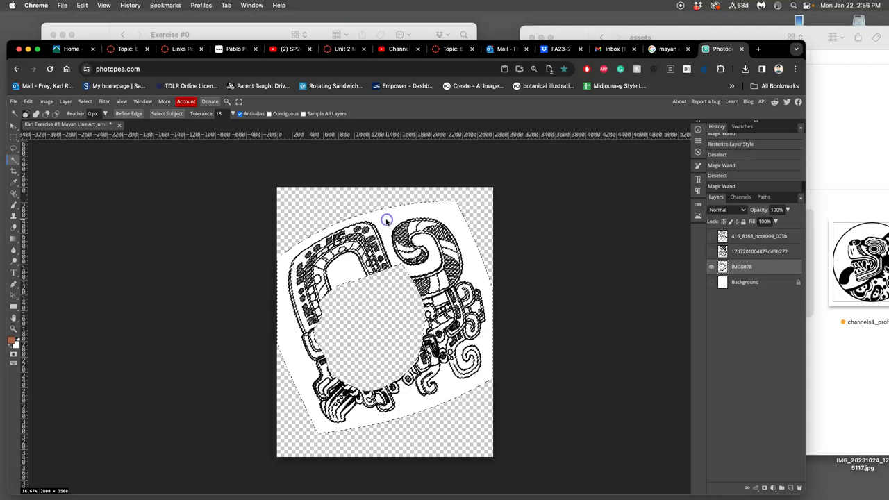
key("super+equal")
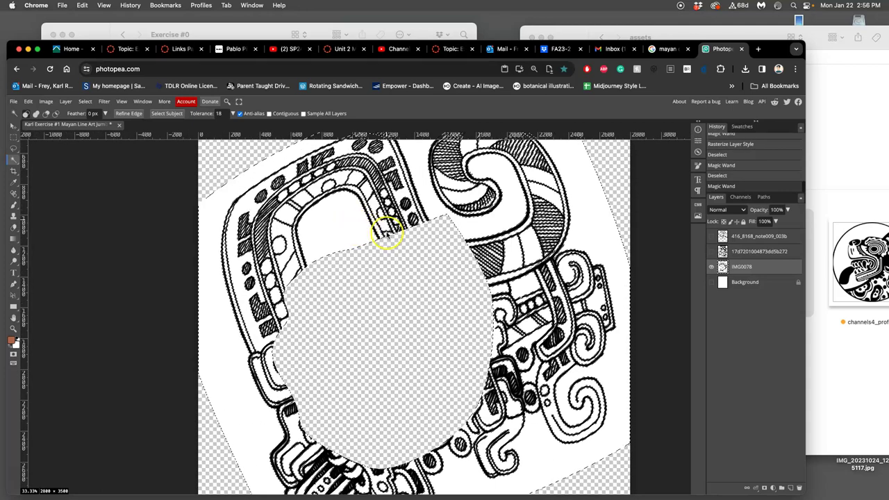
key("Delete")
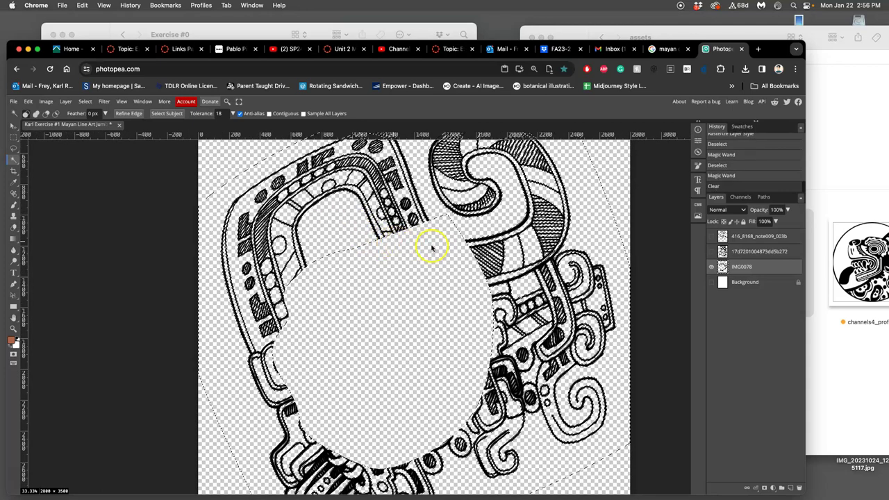
key("super+d")
scroll(458, 250, "up", 3)
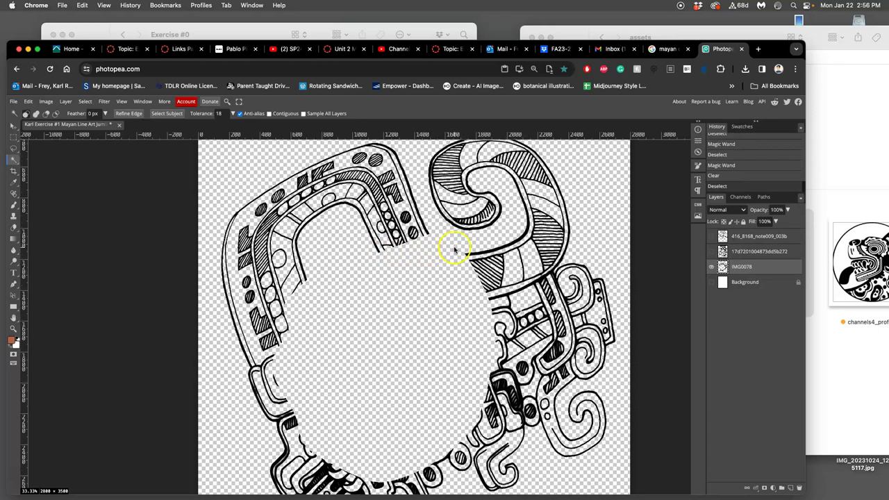
Step: Add a Stroke layer style of size 3 px to the IMG0078 layer
double_click(773, 267)
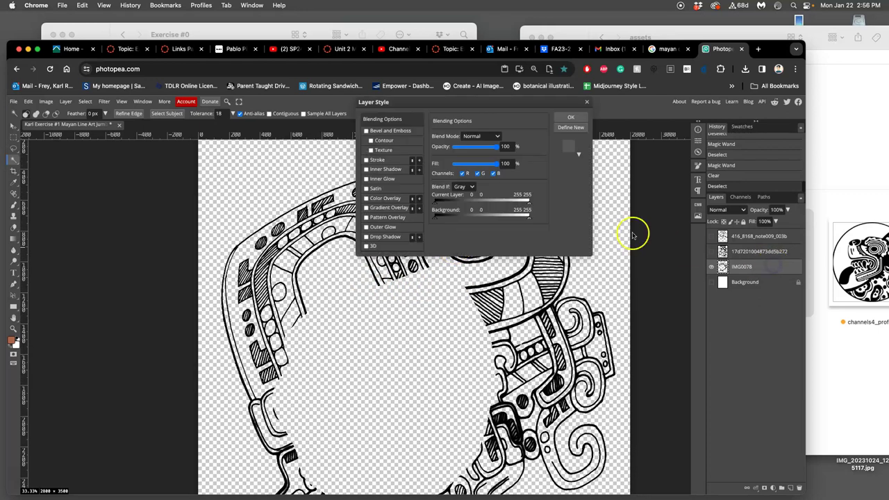
left_click(367, 160)
left_click(381, 162)
mouse_move(472, 137)
left_mouse_down()
mouse_move(455, 139)
mouse_move(500, 138)
left_mouse_up()
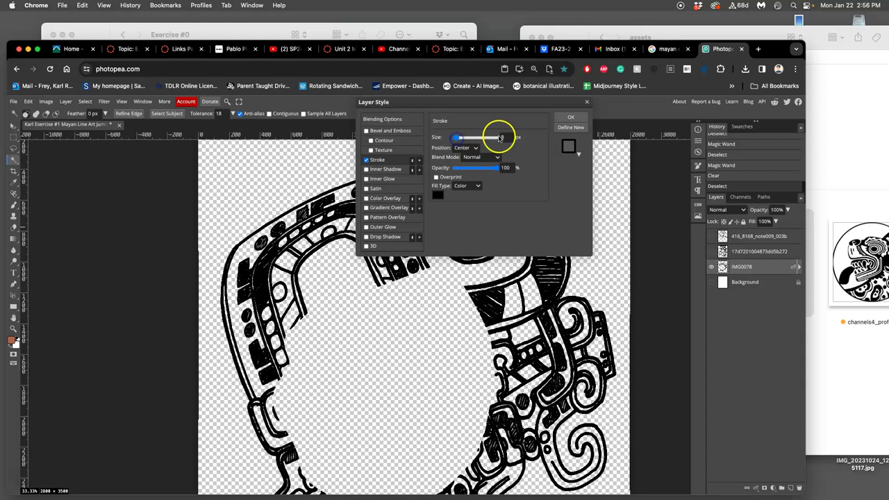
left_click(499, 137)
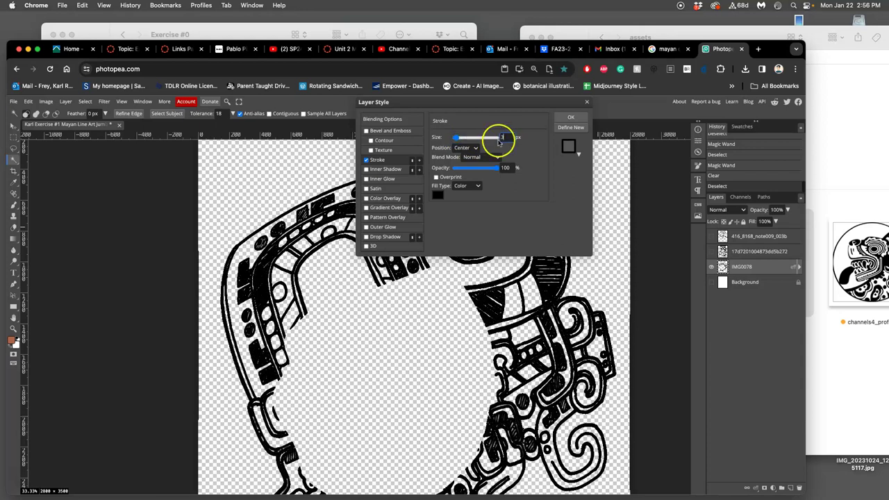
key("BackSpace")
type("3")
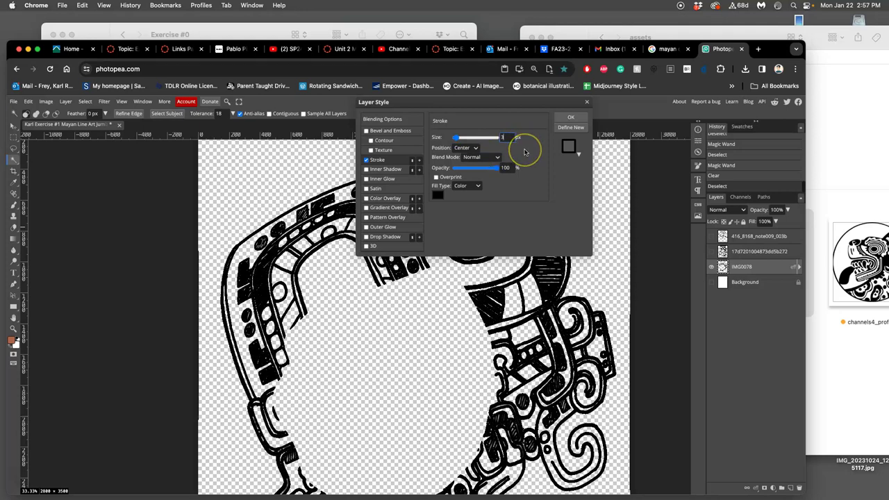
left_click(546, 135)
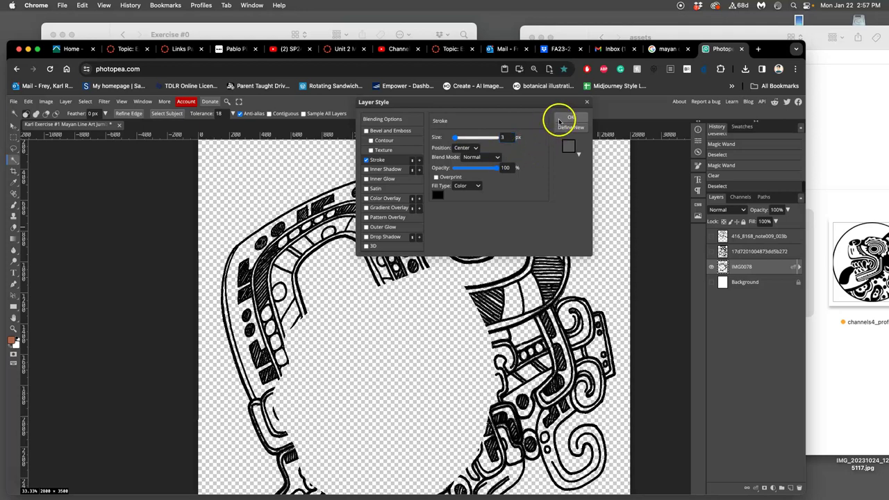
left_click(563, 119)
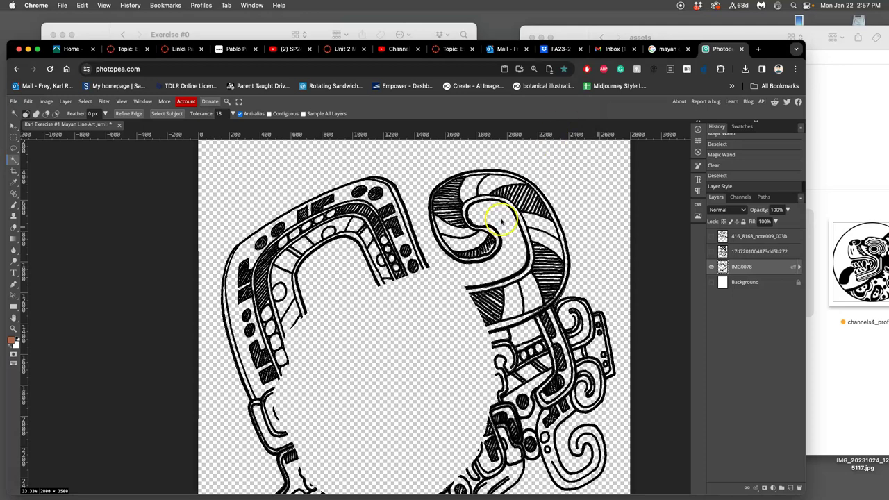
Step: Rasterize IMG0078's layer style so the stroke becomes part of its pixels
key("super+equal")
key("super+equal")
key("super+equal")
scroll(490, 201, "up", 5)
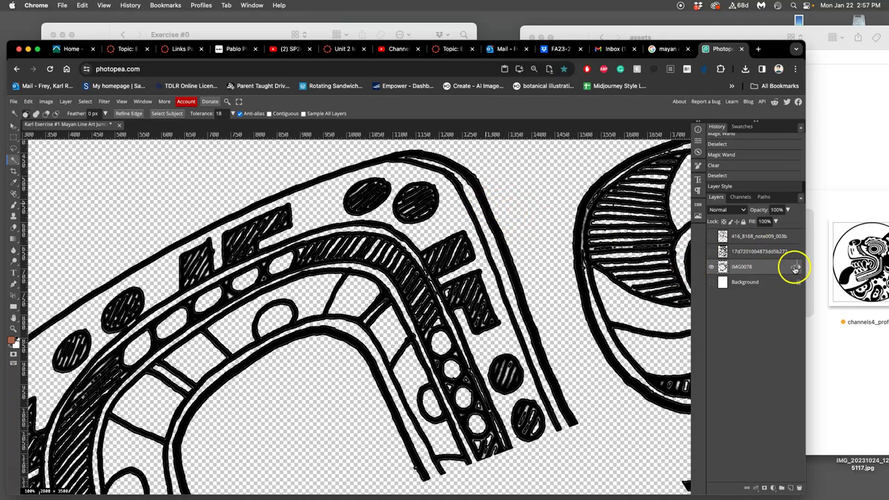
left_click(799, 268)
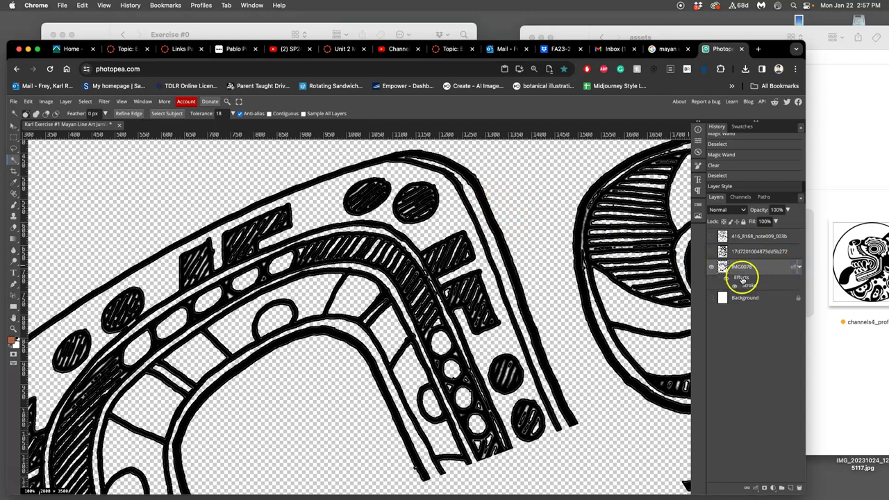
right_click(768, 270)
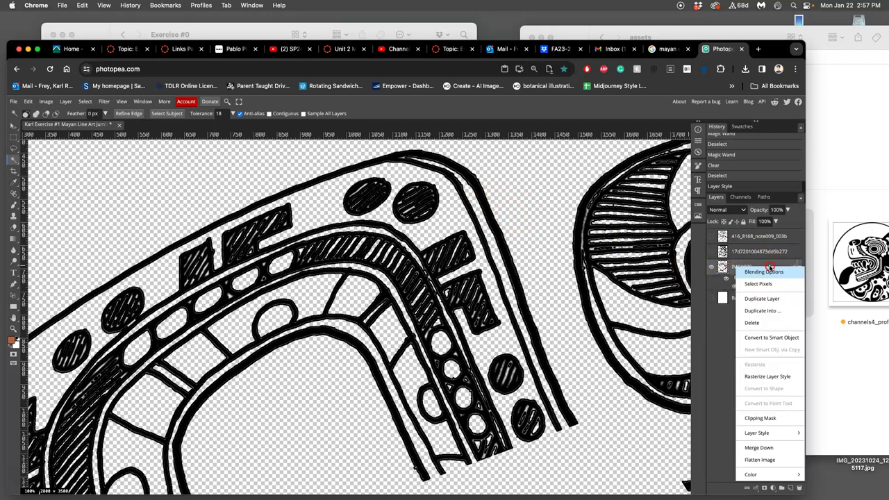
left_click(762, 377)
left_click(712, 267)
left_click(711, 267)
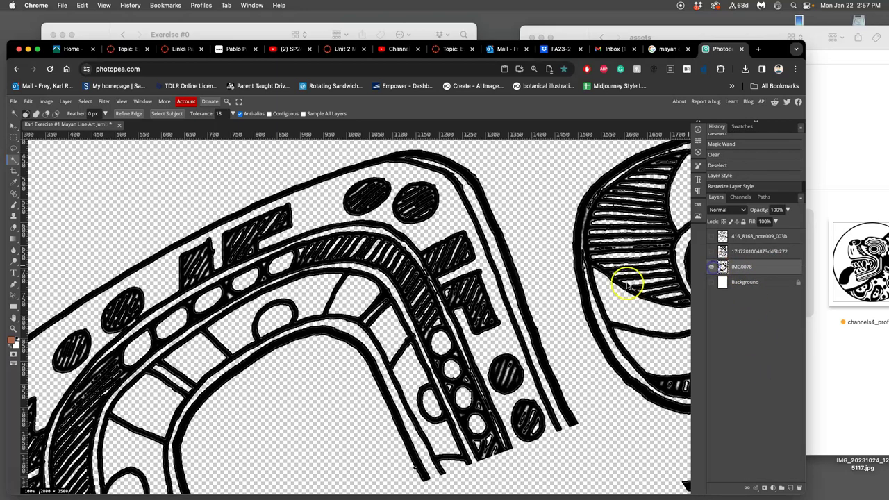
Step: Turn the other two drawing layers back on so all three drawings overlap
scroll(628, 285, "down", 5)
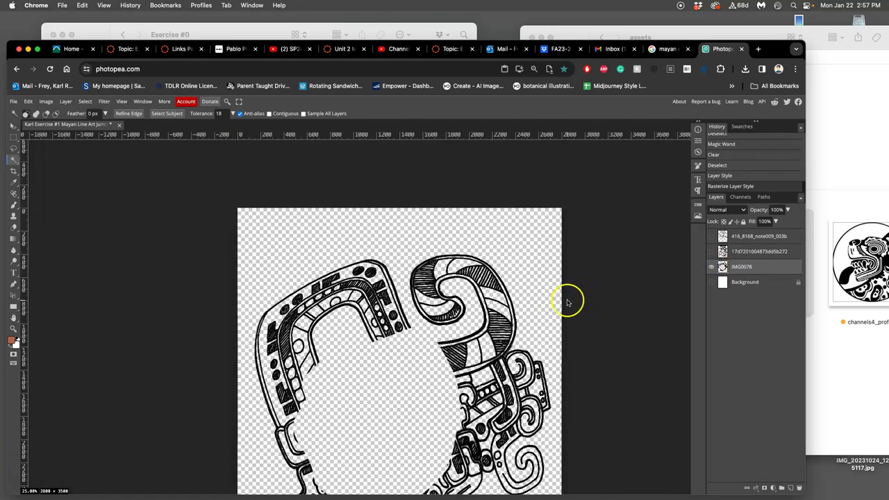
left_click(711, 252)
left_click(712, 236)
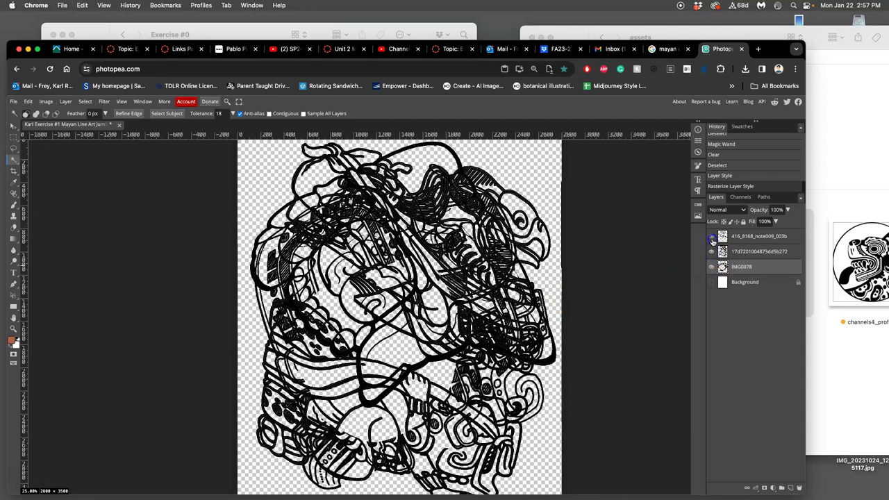
scroll(487, 278, "left", 1)
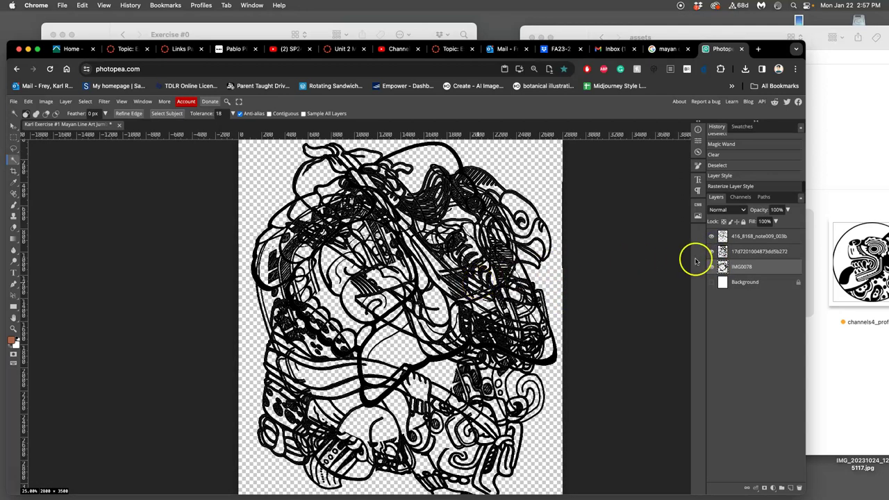
Step: Show the white Background and isolate the top Mayan head layer 416_8168_note009_003b as the active layer
left_click(712, 282)
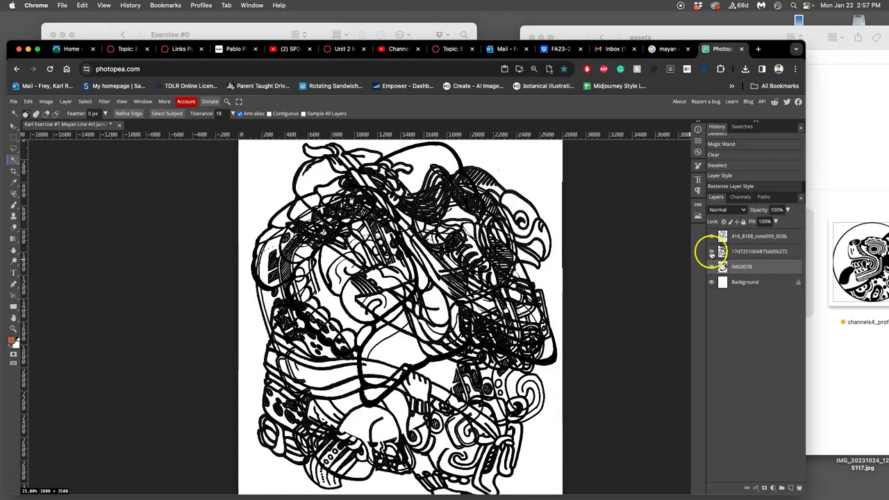
left_click(711, 252)
left_click(711, 253)
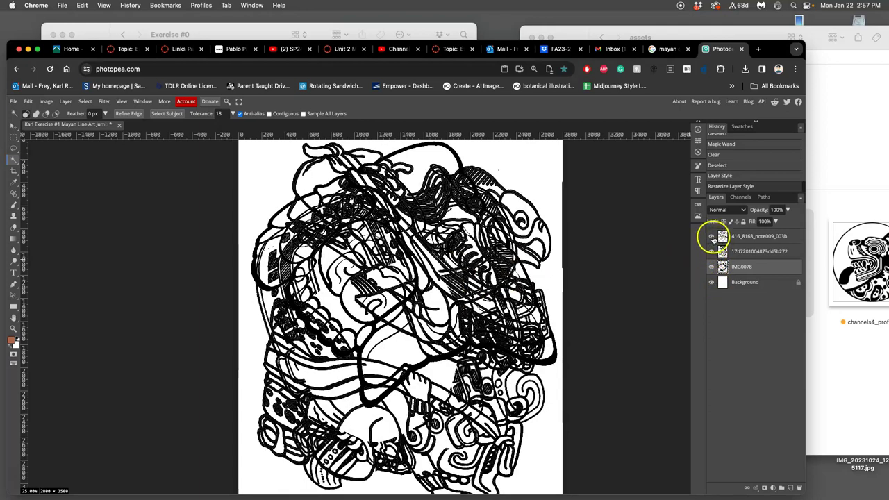
left_click(712, 237)
left_click(712, 238)
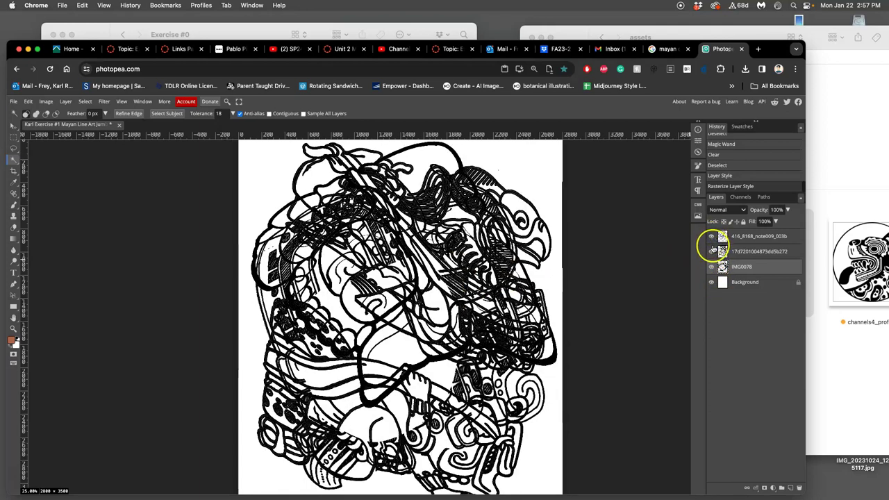
left_click(712, 254)
left_click_drag(726, 268, 712, 237)
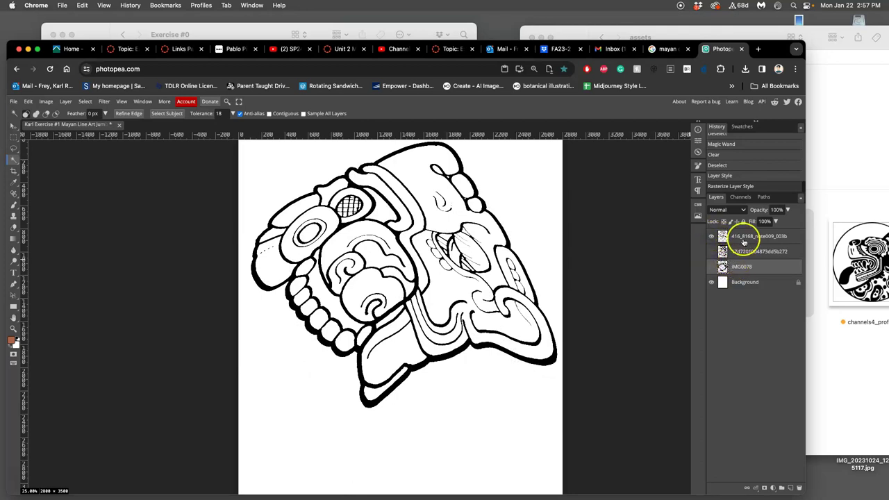
left_click(743, 240)
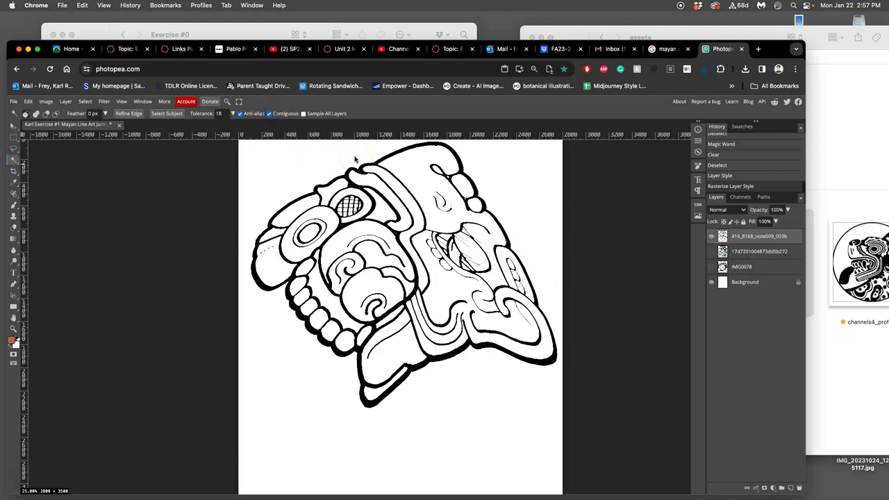
Step: Magic Wand-select the white areas inside the head, the spiral and around the teeth
left_click(432, 212)
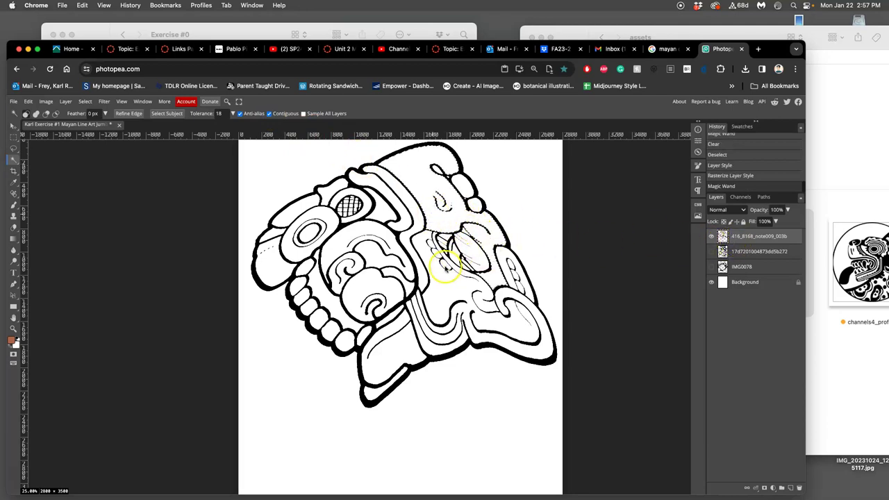
left_click(374, 280)
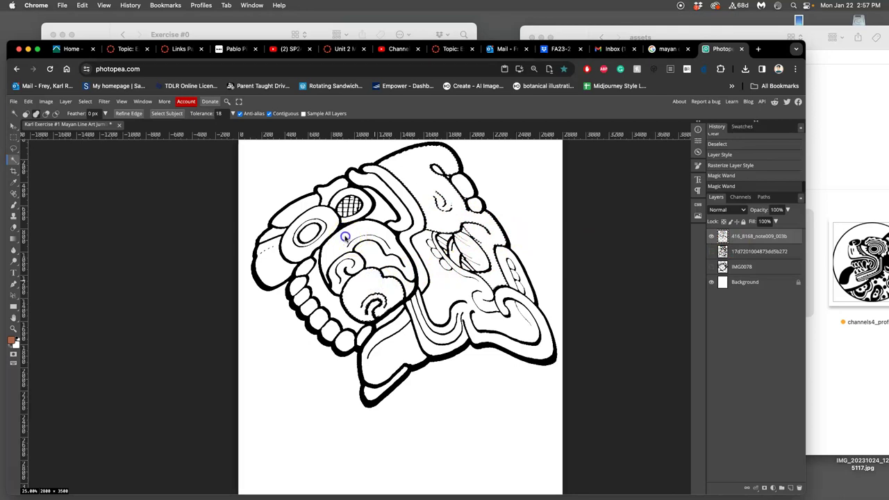
left_click(298, 217, "shift")
left_click(284, 208, "shift")
left_click(276, 262, "shift")
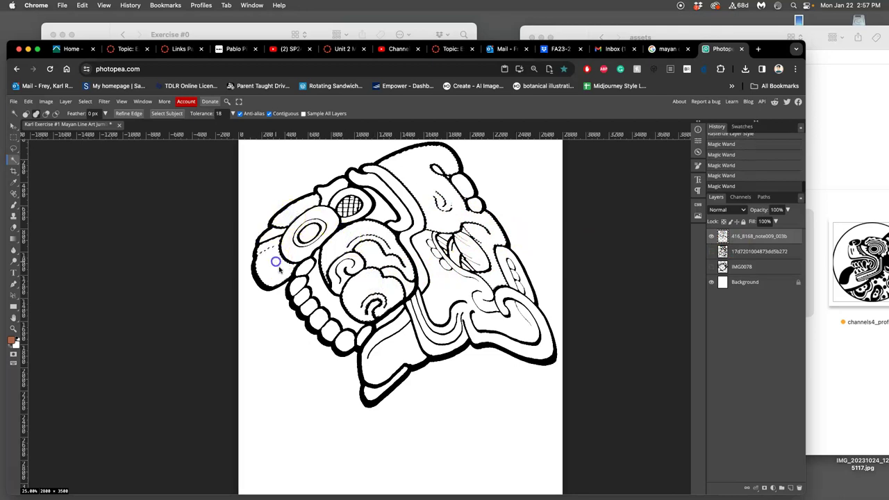
left_click(319, 316, "shift")
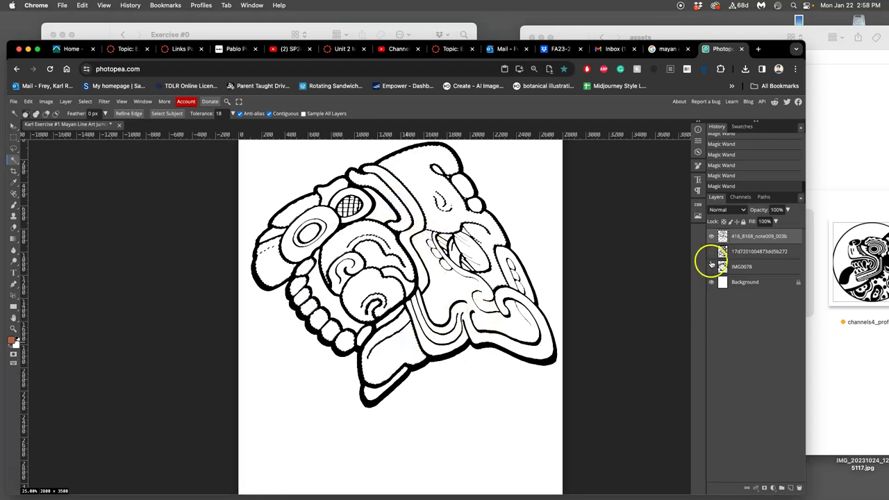
left_click(710, 236)
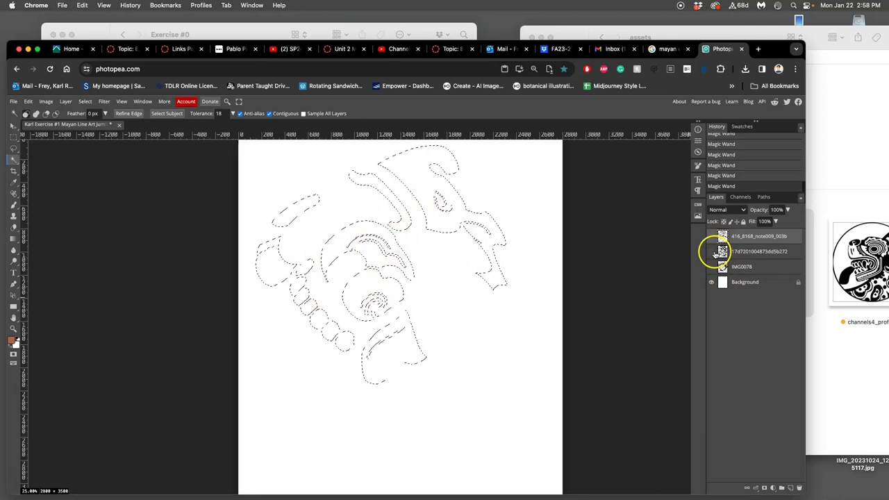
left_click(712, 252)
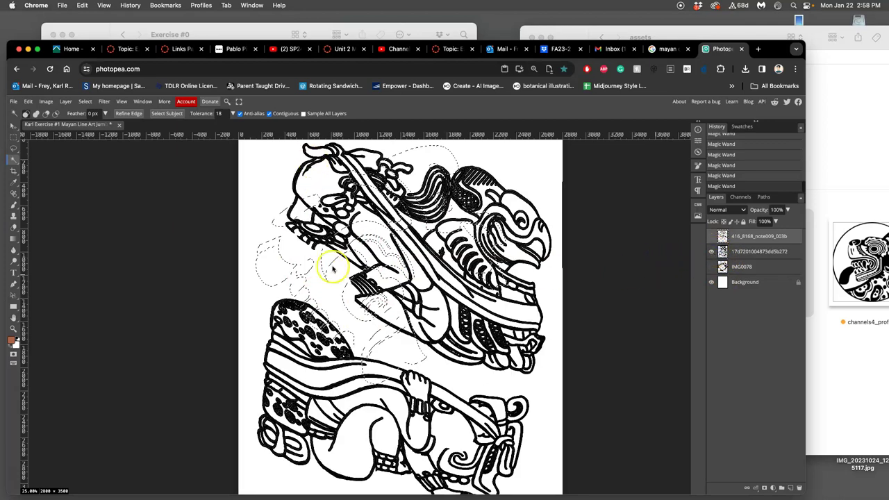
left_click(757, 255)
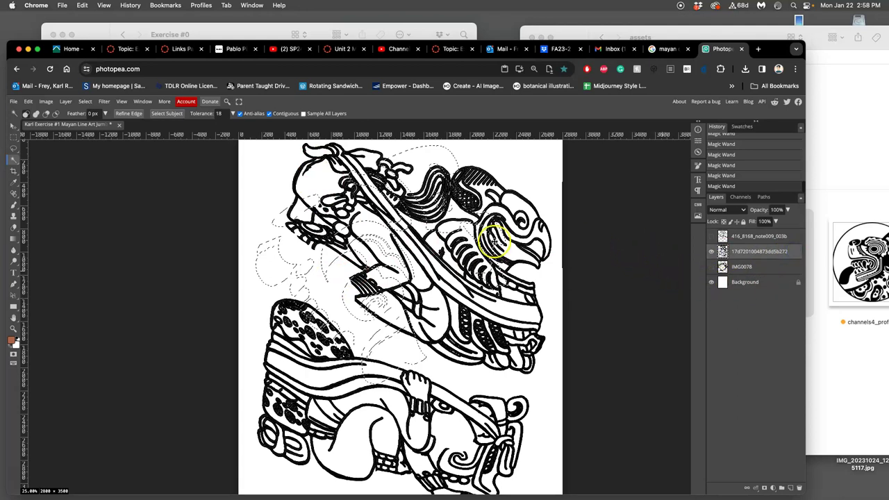
key("Delete")
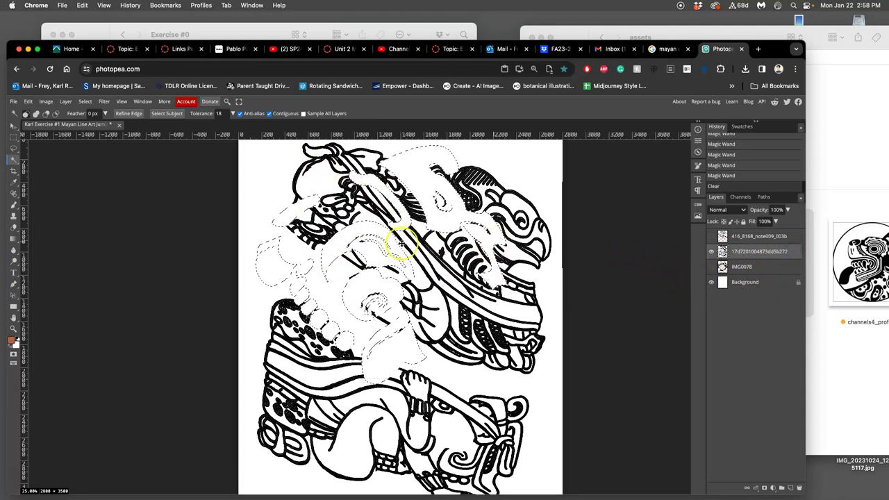
left_click(711, 237)
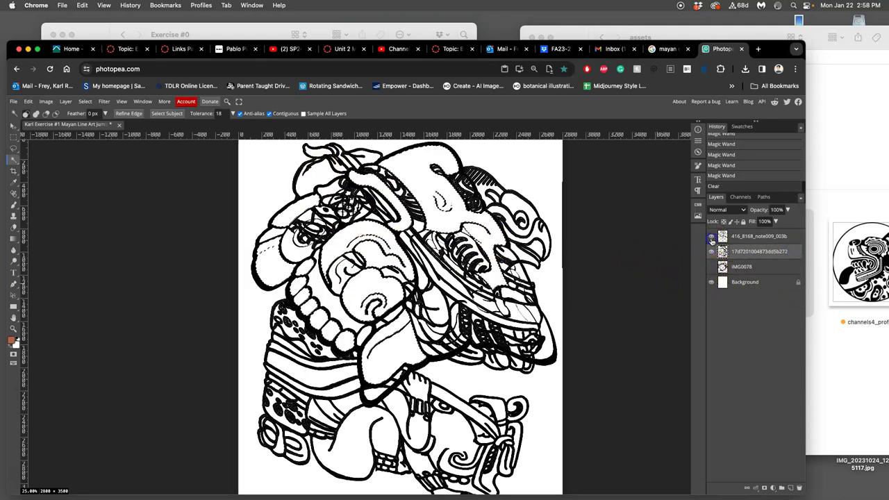
left_click(711, 239)
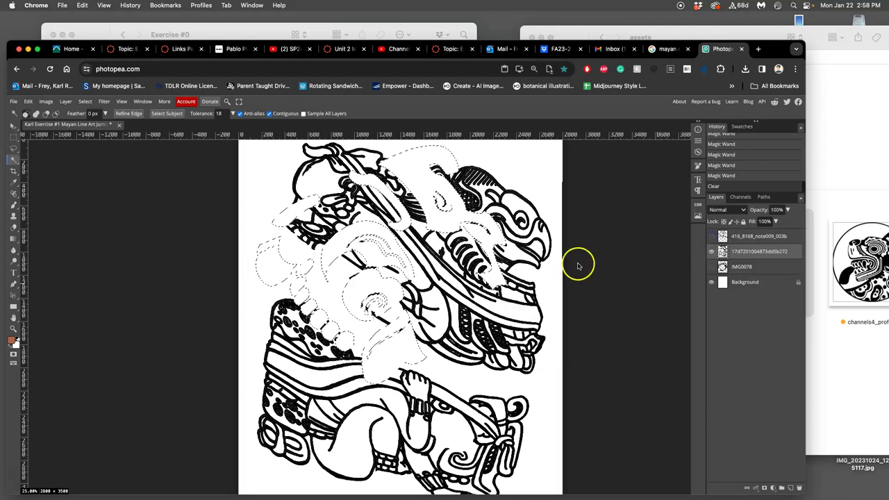
left_click(710, 236)
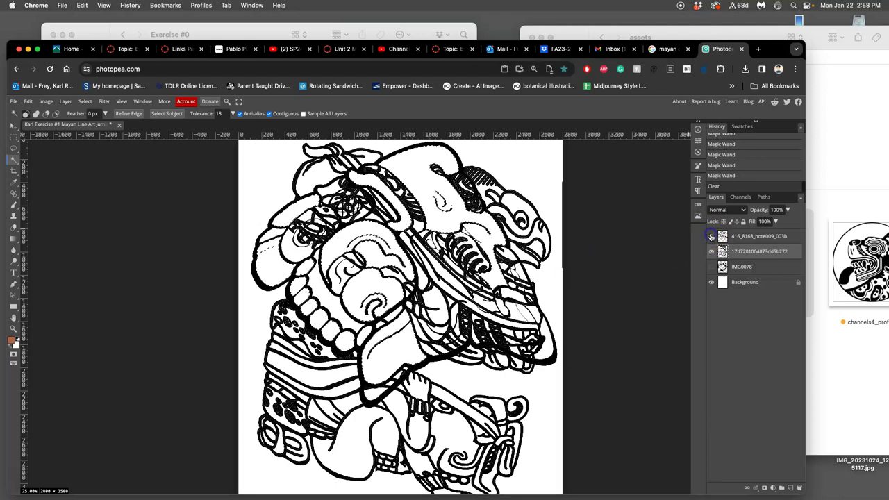
left_click(681, 238)
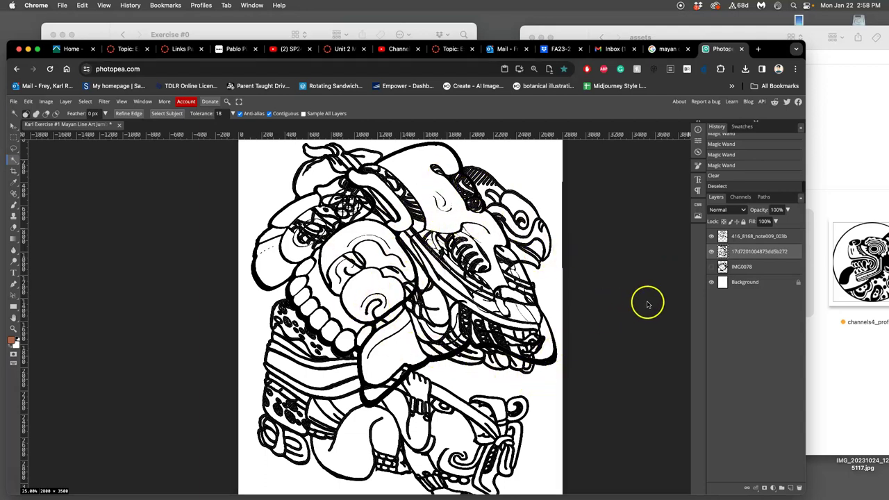
Step: Show the IMG0078 line art, zoom out to the whole collage, and save the document
left_click(710, 268)
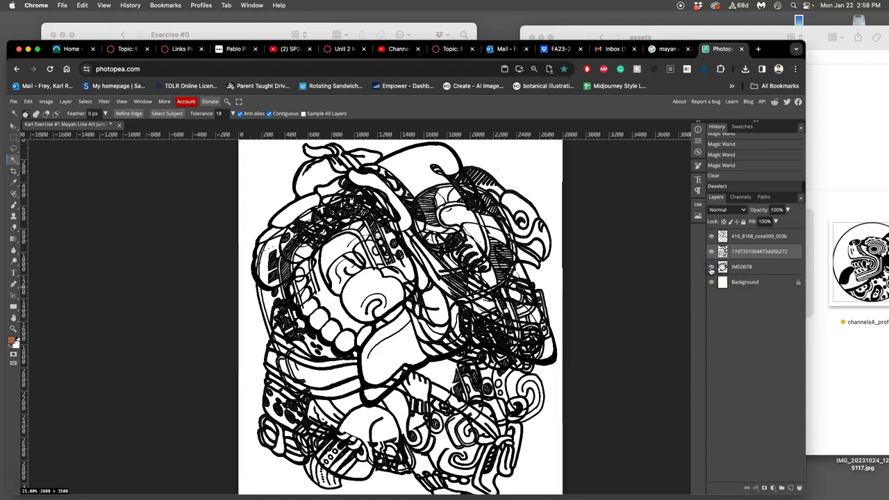
left_click(710, 268)
left_click(710, 268)
key("super+minus")
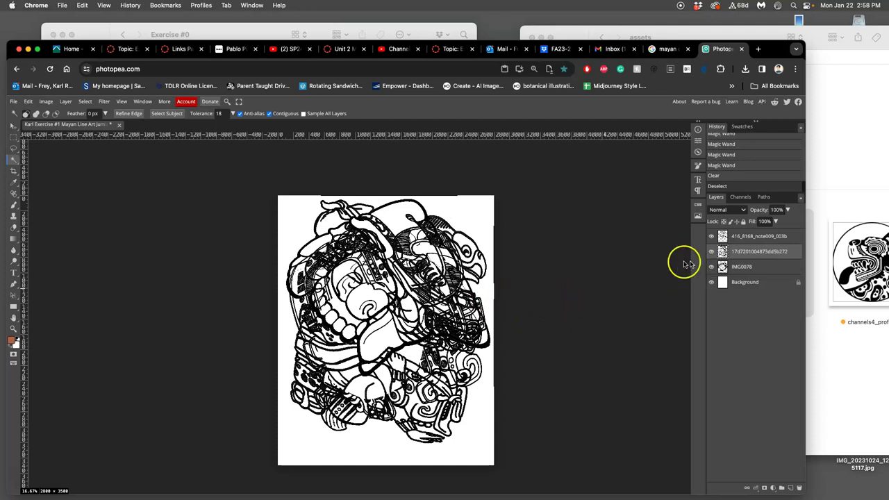
left_click(13, 102)
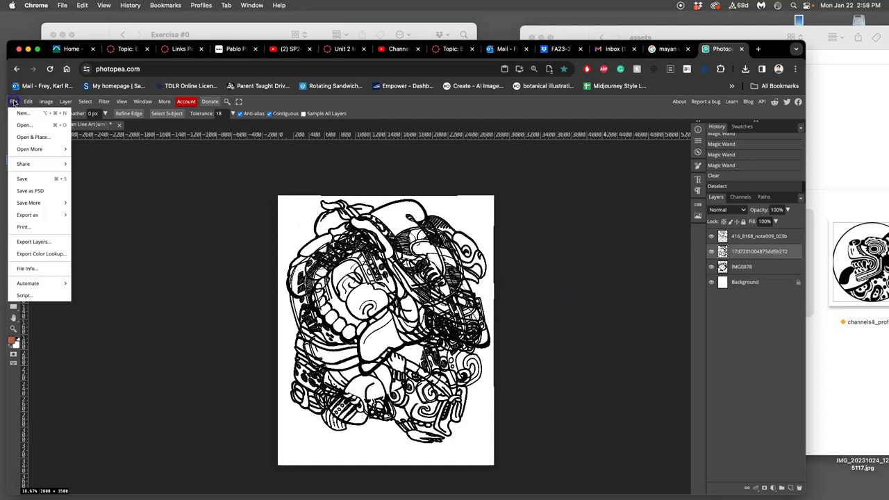
left_click(25, 180)
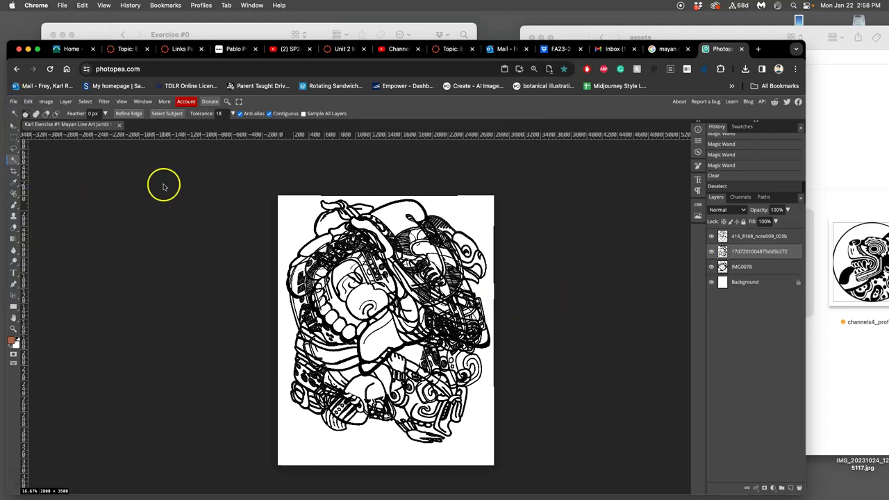
Step: Reposition the saved PSD file's icon on the Desktop, then return to the browser
key("F11")
left_click_drag(403, 173, 495, 88)
key("F11")
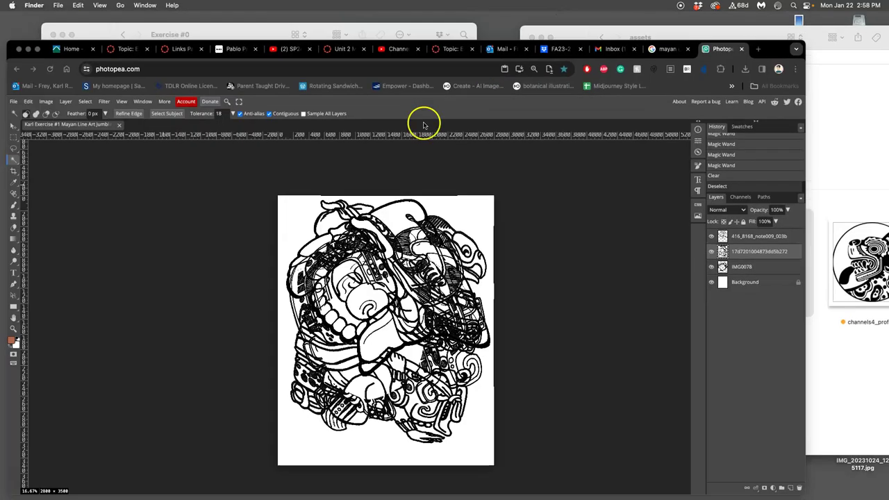
left_click(764, 242)
Step: Drag channels4_profile from the assets folder onto the canvas, scale to 282% and rotate to about -61°
left_click(836, 188)
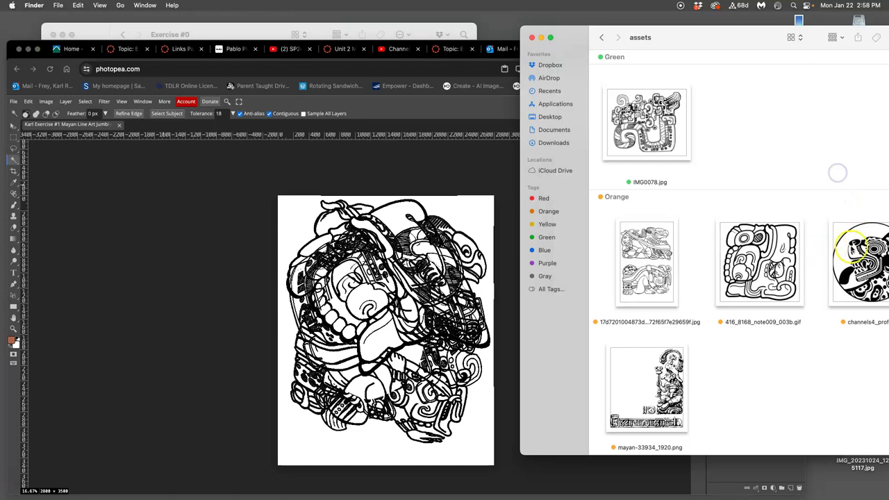
left_click_drag(861, 258, 373, 319)
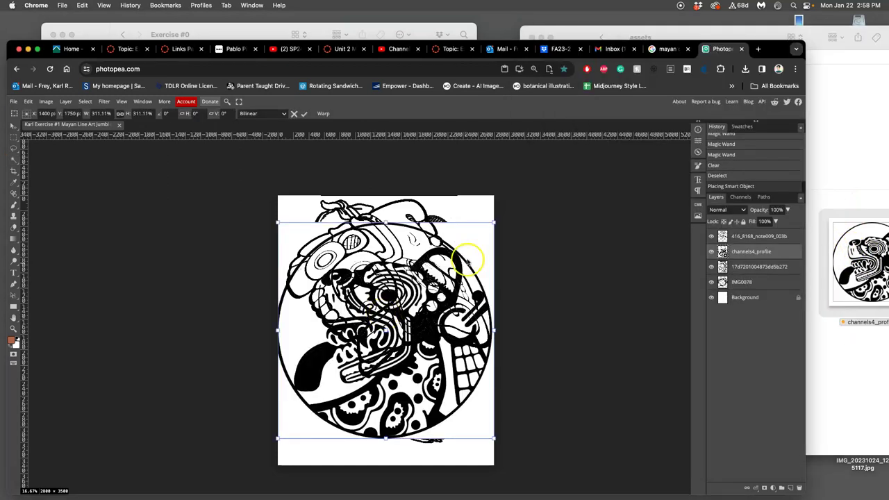
left_click_drag(498, 221, 381, 175)
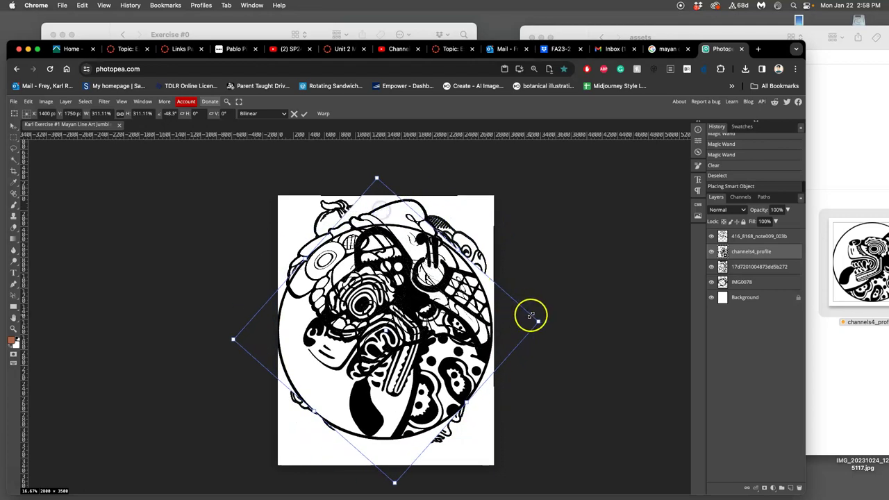
left_click_drag(536, 319, 509, 314)
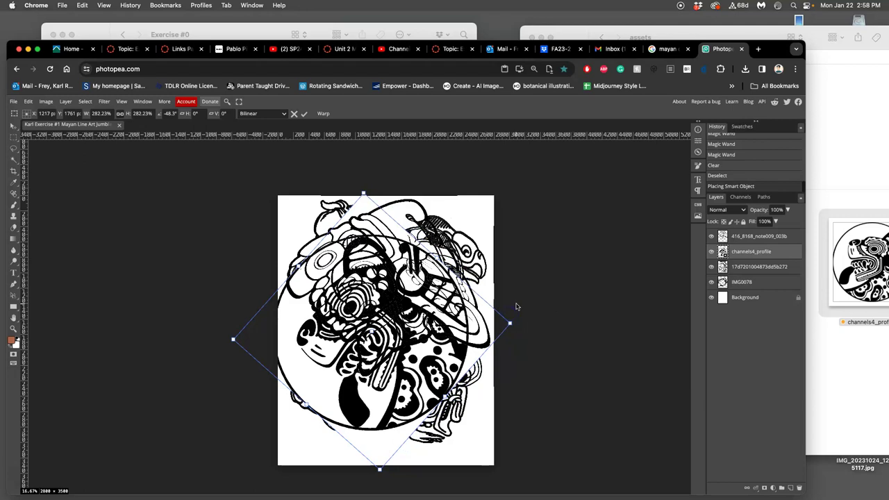
left_click_drag(427, 307, 433, 310)
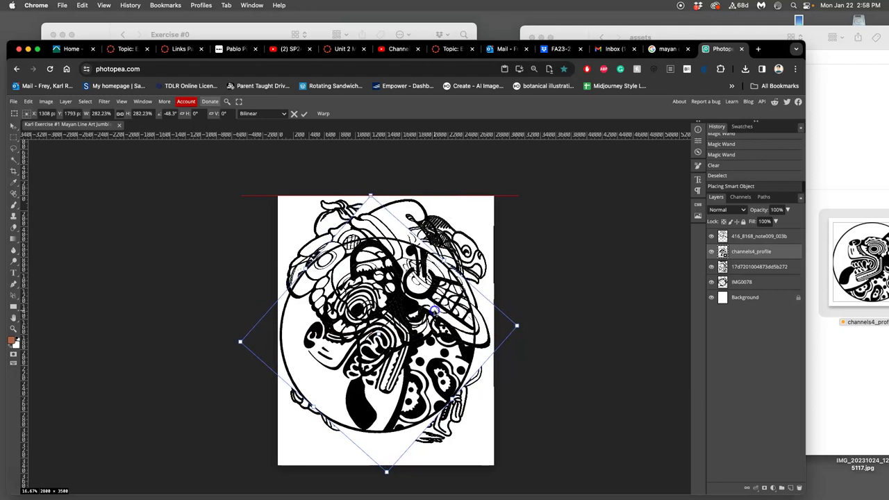
left_click_drag(524, 323, 517, 289)
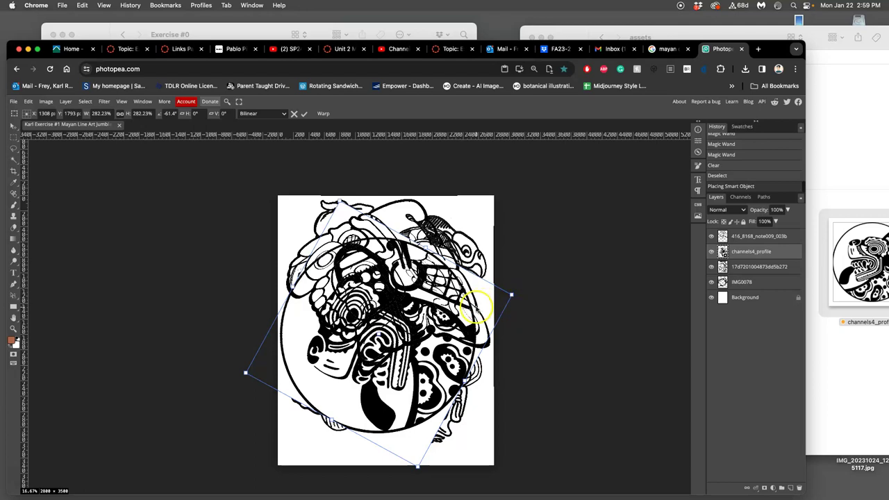
key("Return")
Step: Rasterize the channels4_profile layer, then Magic Wand and delete its white areas
right_click(746, 252)
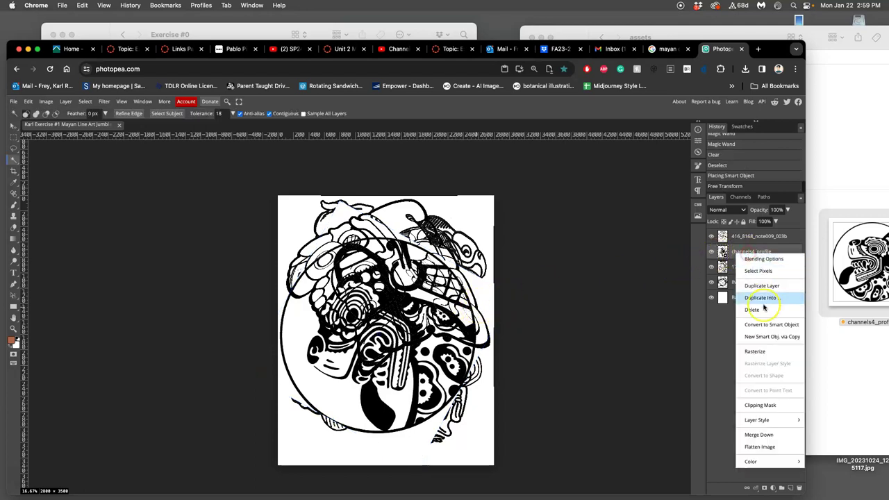
left_click(756, 351)
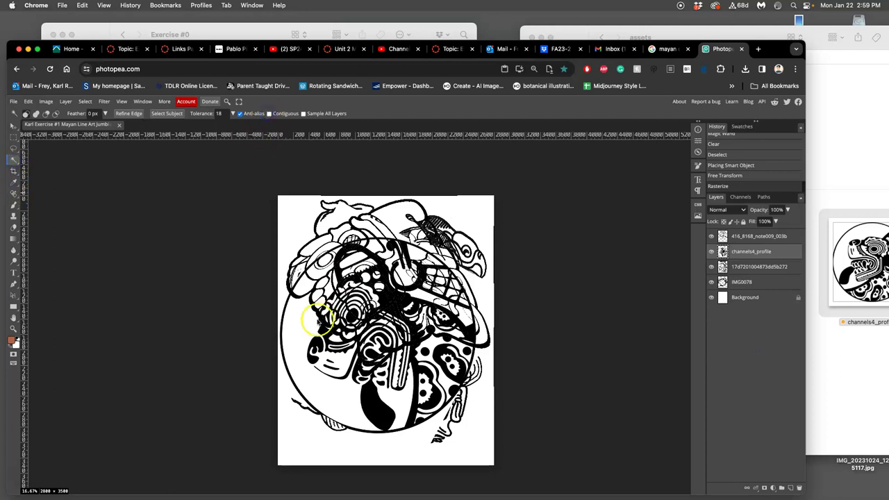
left_click(304, 330)
key("Delete")
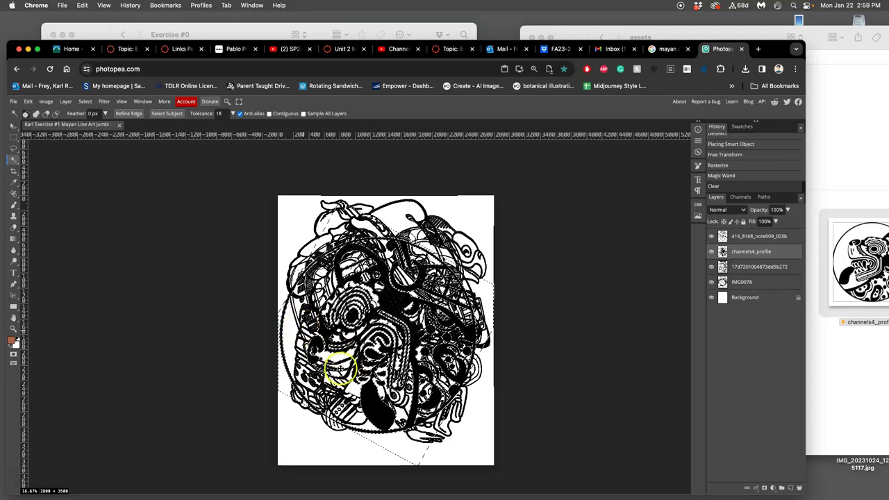
key("super+d")
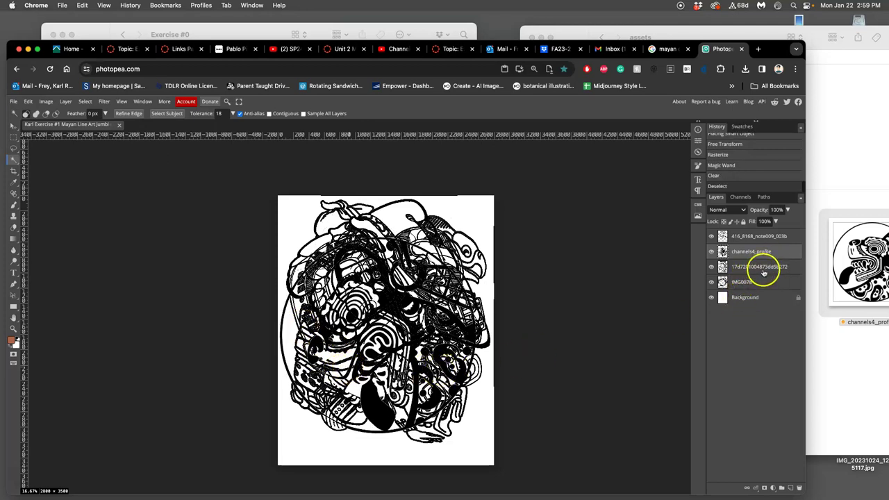
Step: Lasso the stray channels4_profile strokes across the top of the artwork and erase them
left_click(13, 147)
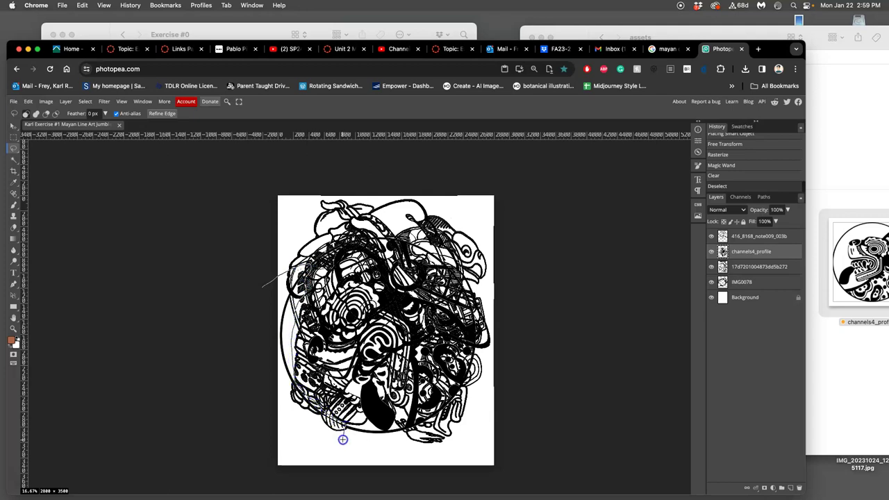
mouse_move(342, 438)
left_mouse_down()
mouse_move(262, 434)
mouse_move(255, 294)
left_mouse_up()
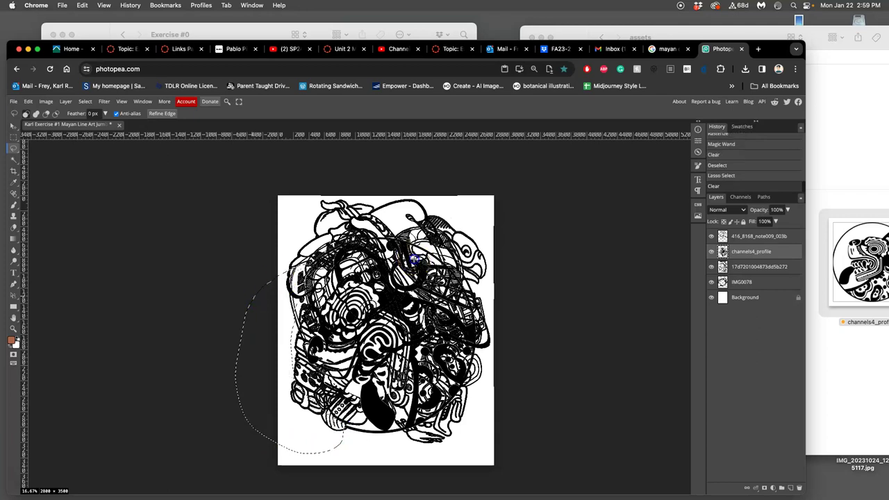
left_click(494, 248)
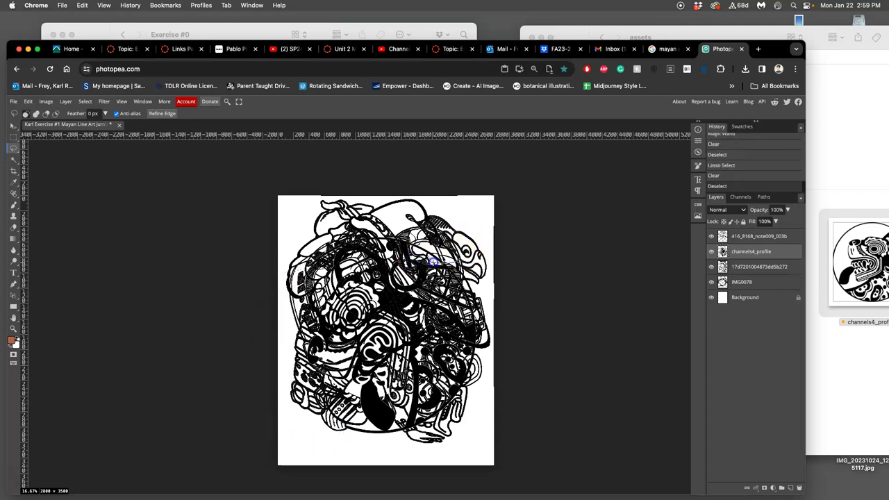
mouse_move(298, 260)
left_mouse_down()
mouse_move(343, 214)
mouse_move(477, 225)
left_mouse_up()
key("Delete")
left_click(502, 238)
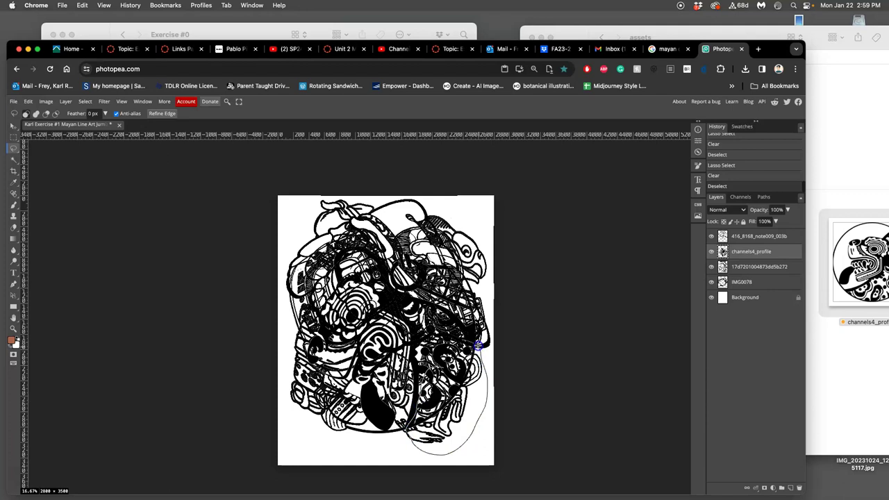
Step: Lasso and erase the overlapping strokes at the lower right, undoing the last unwanted clear
left_click_drag(448, 331, 427, 330)
key("Delete")
left_click(494, 379)
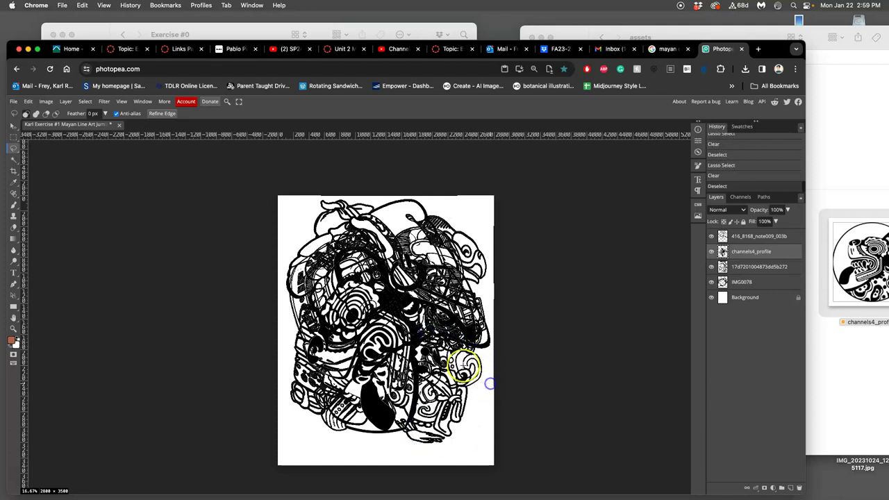
left_click_drag(425, 380, 426, 379)
key("Delete")
left_click(478, 367)
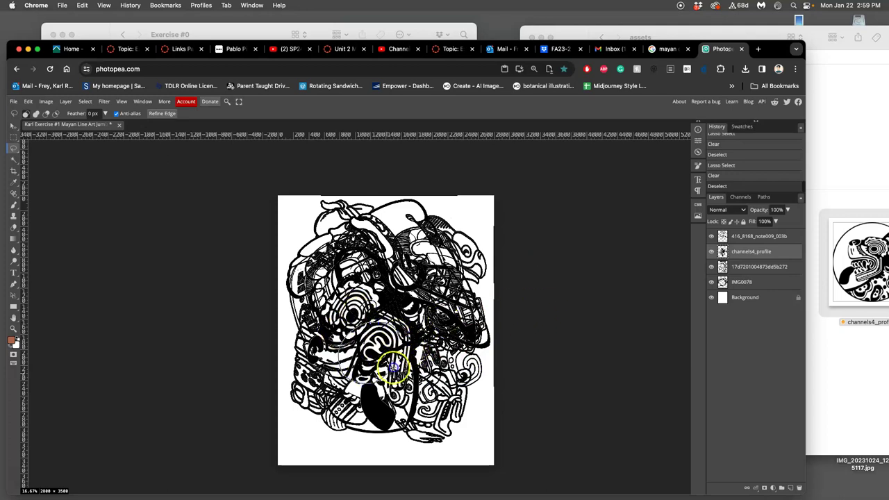
left_click_drag(393, 366, 405, 344)
key("Delete")
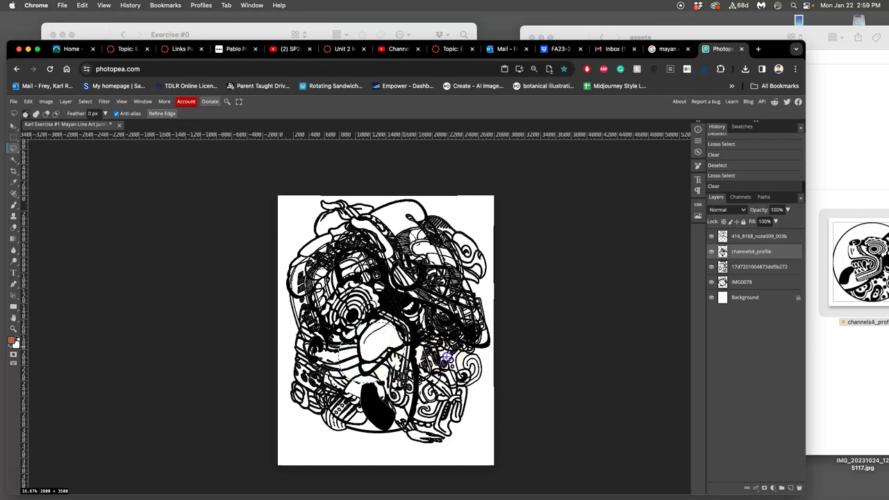
left_click(448, 359)
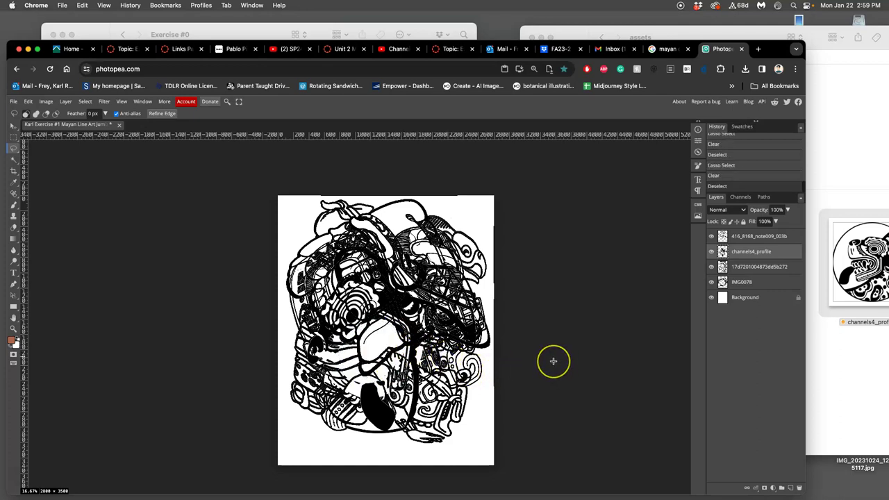
key("super+z")
key("super+z")
left_click(493, 383)
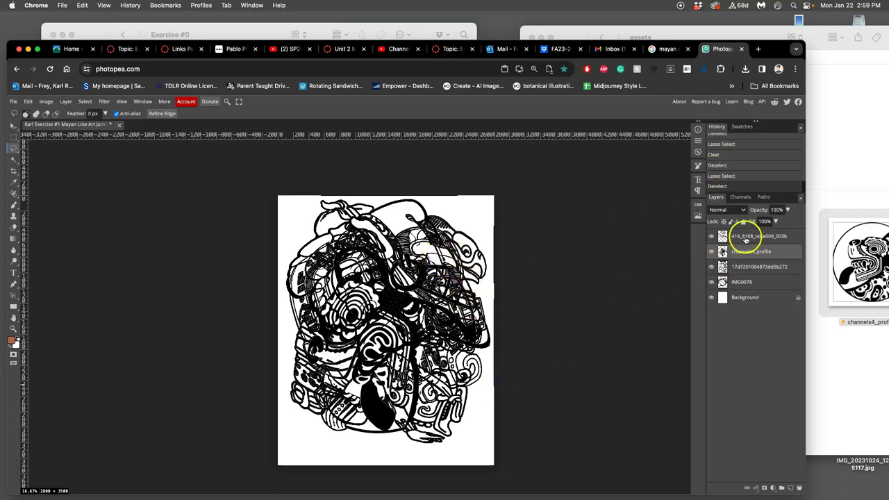
Step: With 416_8168_note009_003b active, drag mayan-33934_1920.png from the assets folder onto the canvas
left_click(744, 239)
left_click(848, 189)
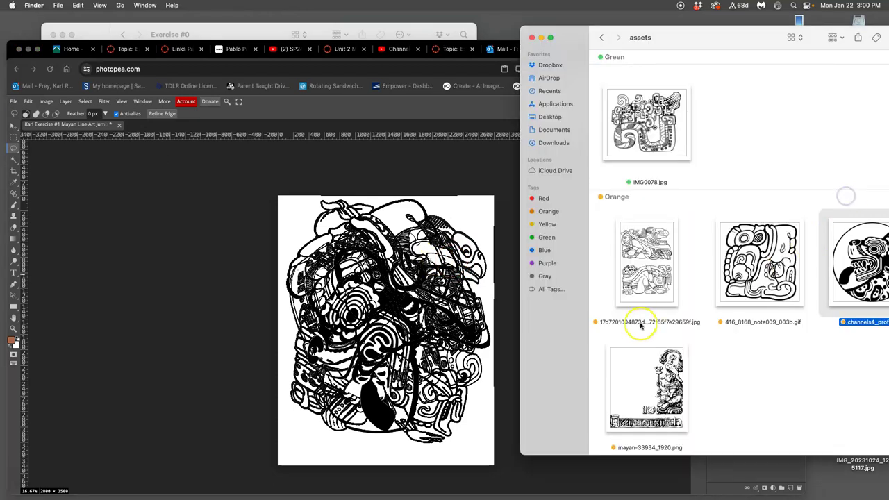
left_click(683, 377)
left_click_drag(682, 377, 418, 332)
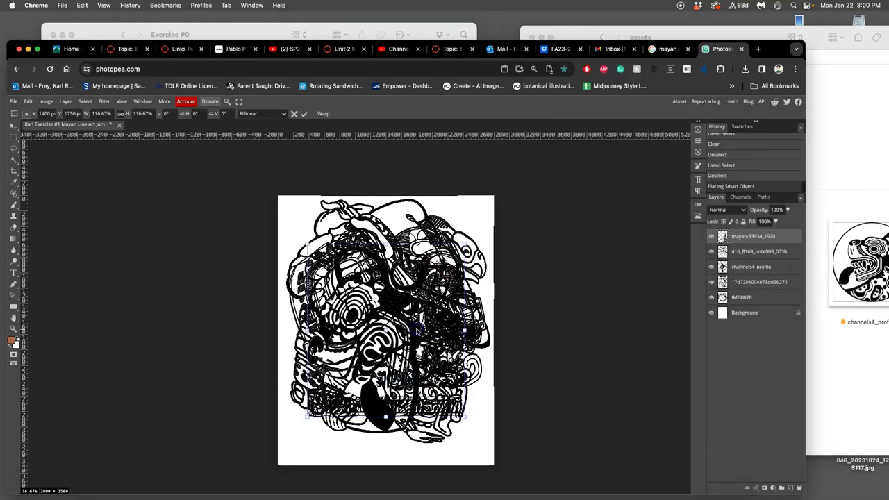
Step: Stretch the placed image to about 304% by 234% past the canvas edges and rotate it 15.5°
left_click_drag(463, 415, 486, 457)
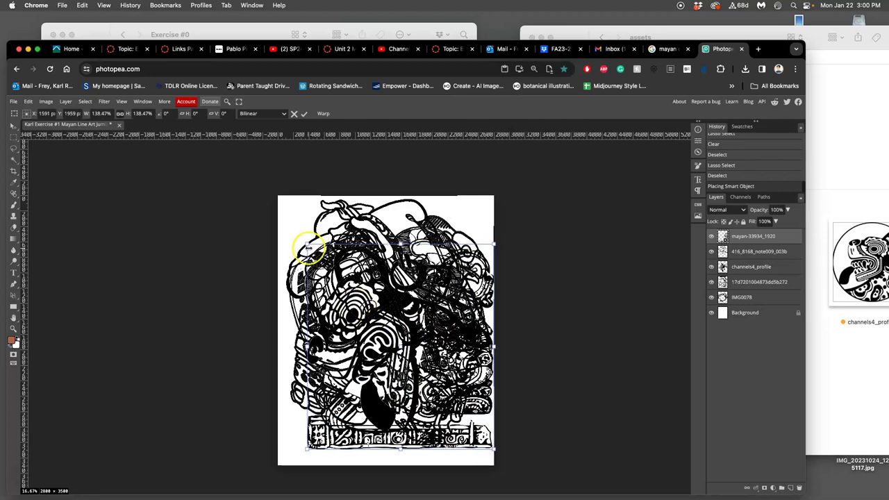
left_click_drag(307, 245, 103, 137)
left_click_drag(357, 168, 313, 315)
left_click_drag(412, 401, 397, 394)
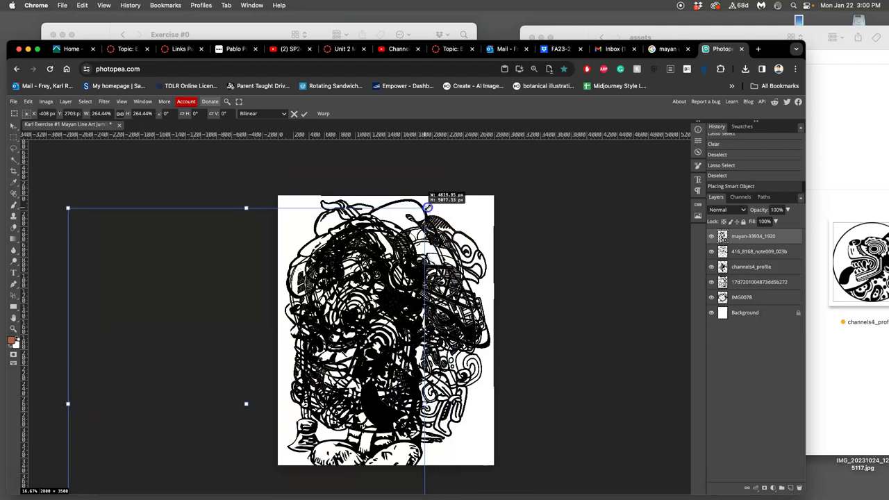
left_click_drag(426, 207, 477, 149)
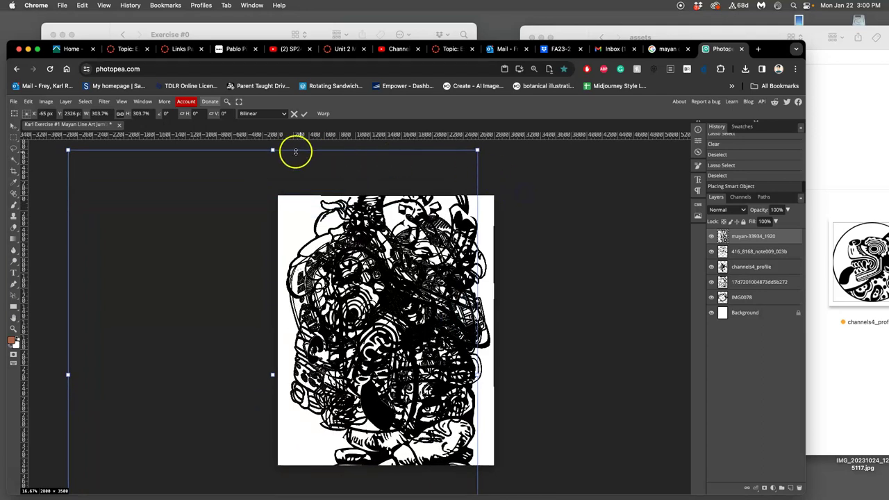
left_click_drag(272, 149, 272, 269)
left_click_drag(410, 314, 415, 244)
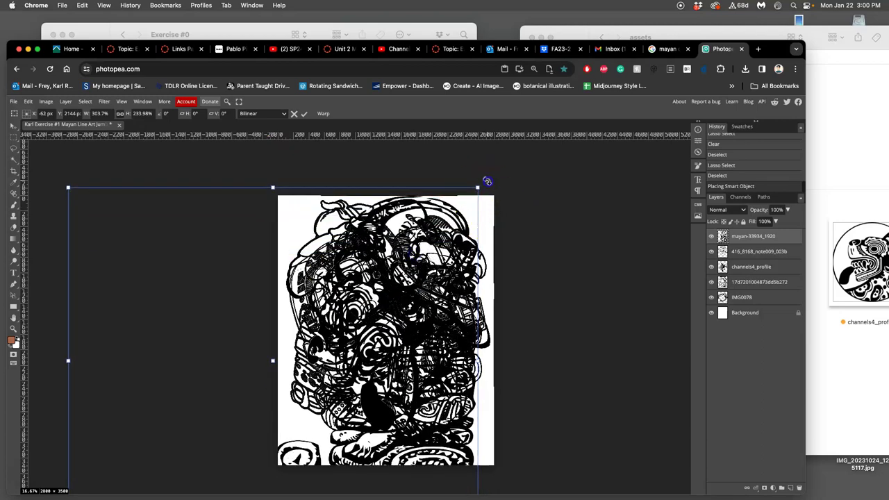
left_click_drag(487, 181, 448, 297)
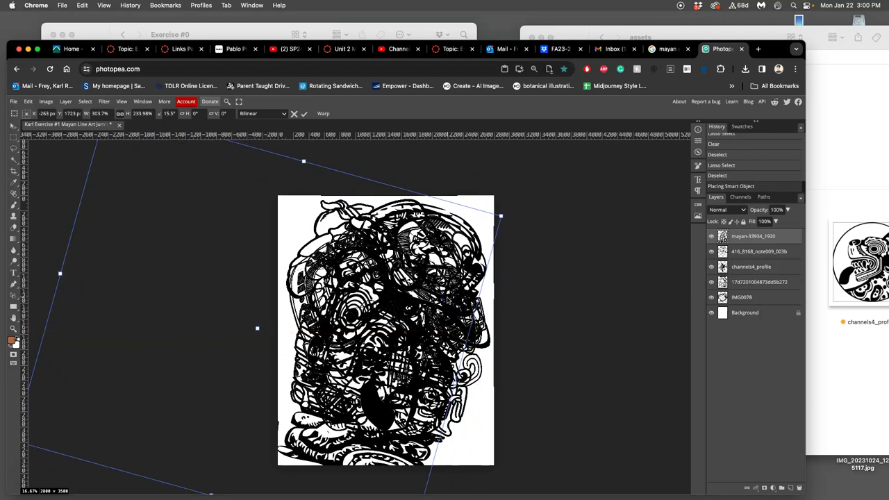
key("Return")
Step: Rasterize the mayan-33934_1920 layer and lasso-erase its bottom strip
right_click(737, 241)
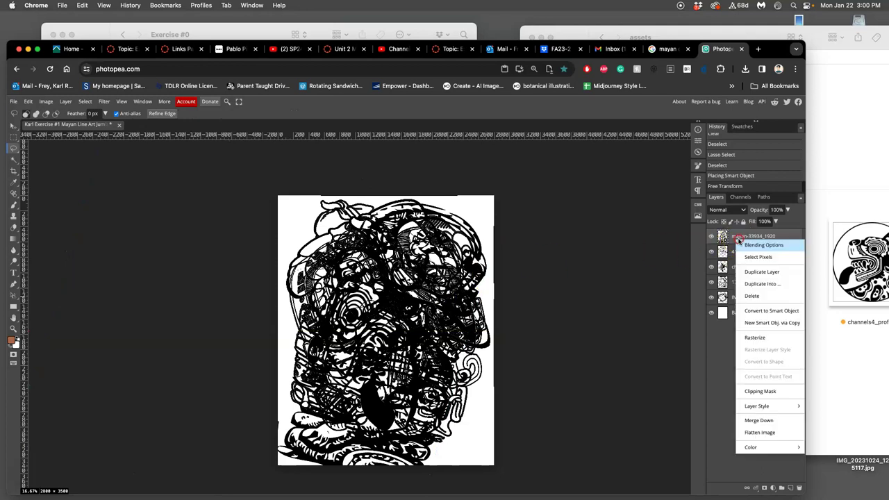
left_click(755, 337)
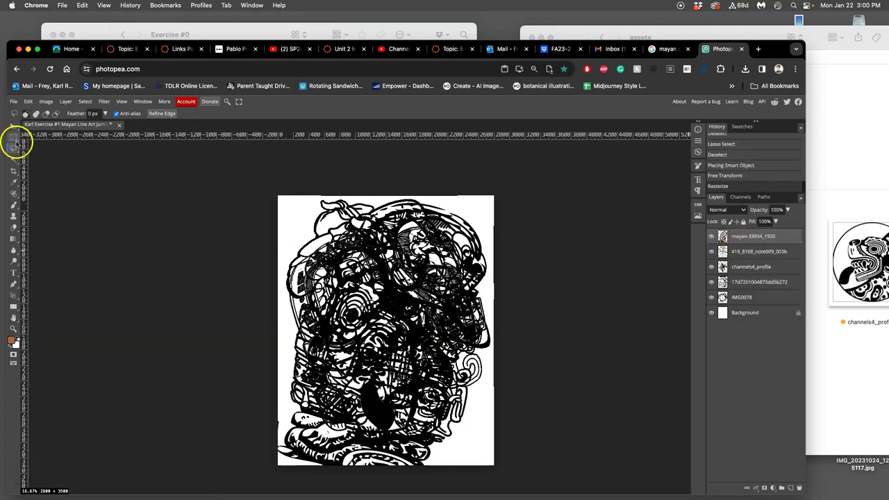
left_click(14, 146)
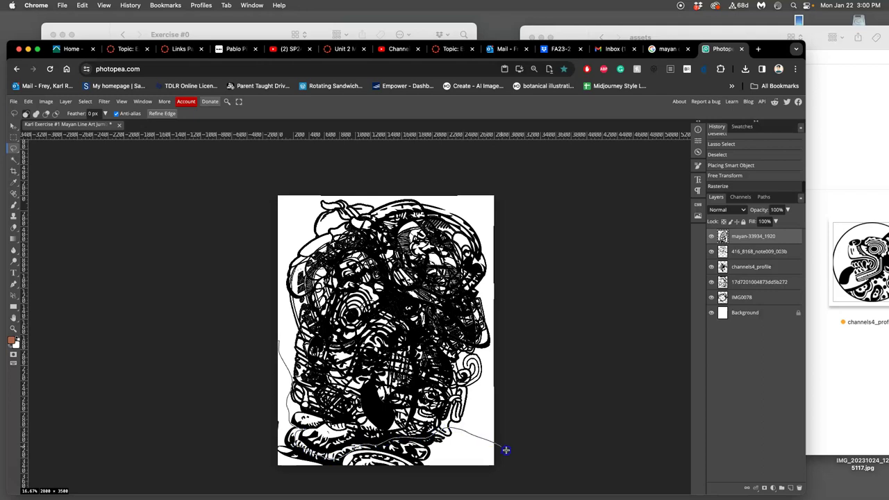
mouse_move(350, 494)
left_mouse_down()
mouse_move(176, 498)
mouse_move(118, 451)
mouse_move(164, 306)
left_mouse_up()
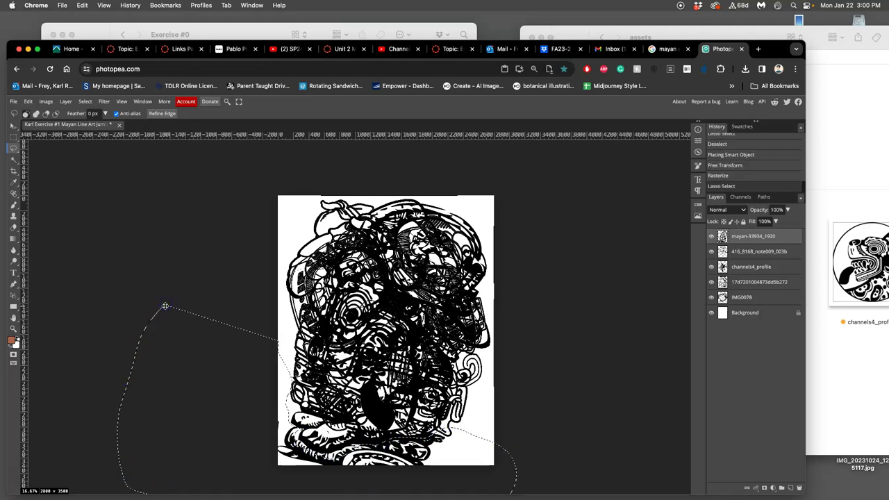
key("Delete")
key("ctrl+d")
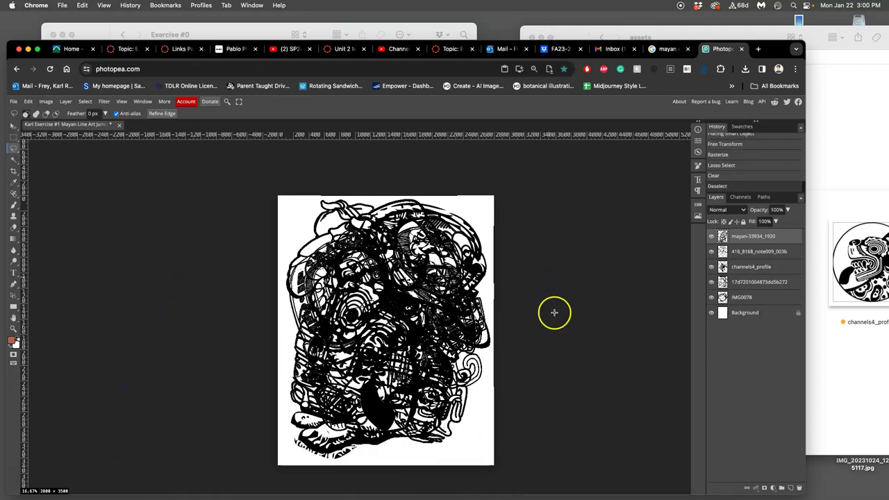
Step: Lasso-erase a patch of the mayan layer where it overlaps the artwork
mouse_move(554, 313)
left_mouse_down()
mouse_move(471, 311)
mouse_move(452, 281)
mouse_move(361, 361)
mouse_move(364, 439)
mouse_move(416, 369)
left_mouse_up()
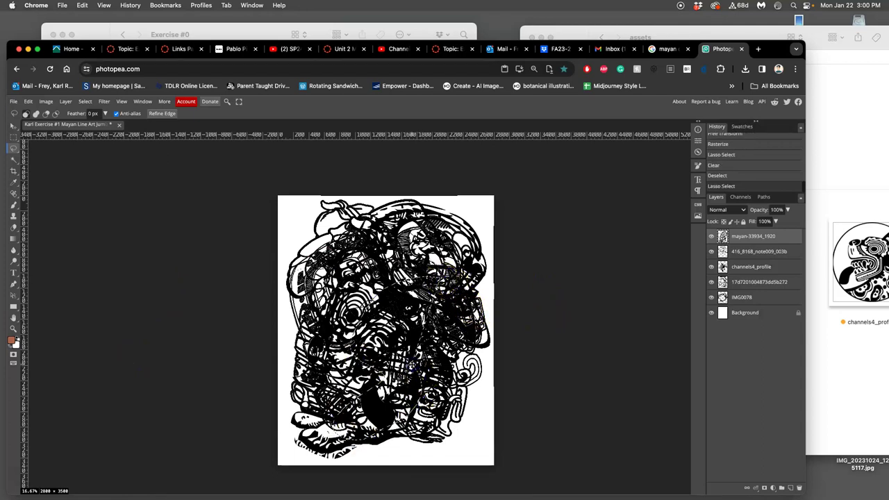
key("Delete")
key("ctrl+d")
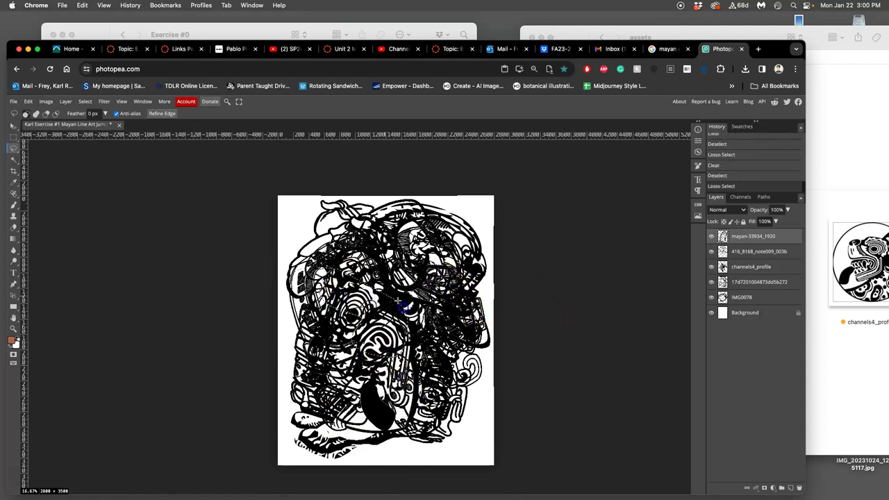
left_click(738, 266)
left_click(739, 254)
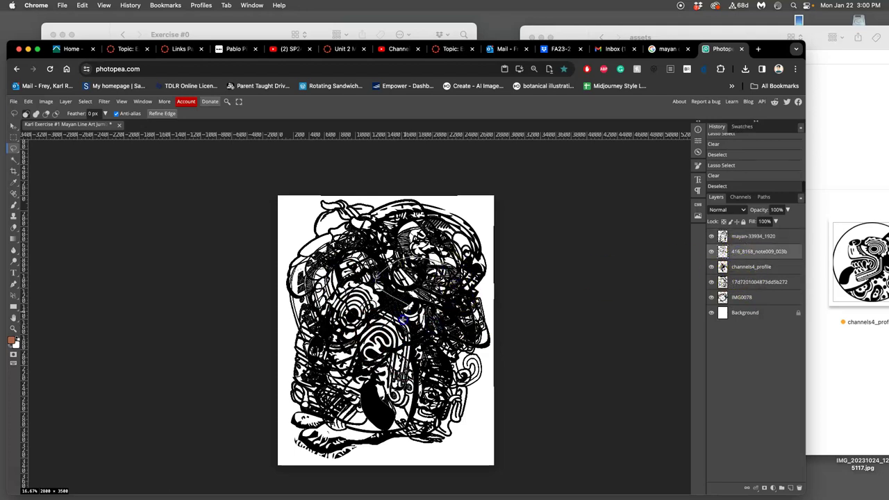
left_click_drag(401, 319, 462, 294)
key("Delete")
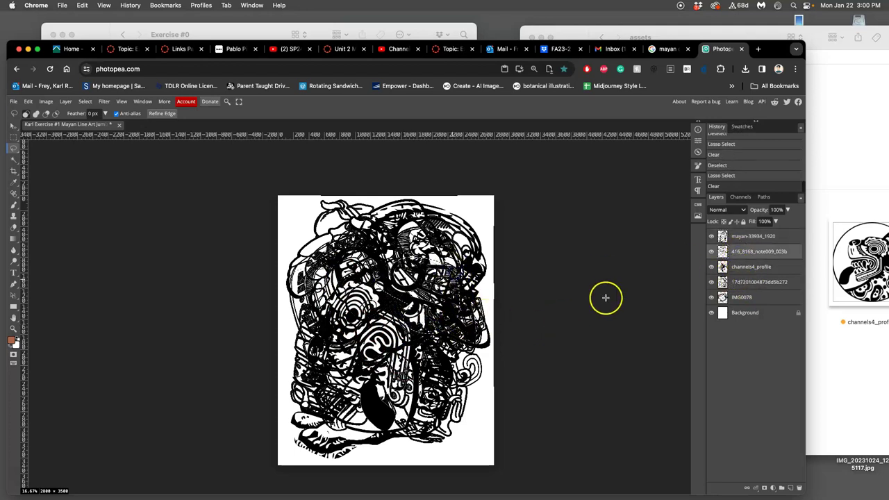
left_click(741, 270)
key("Delete")
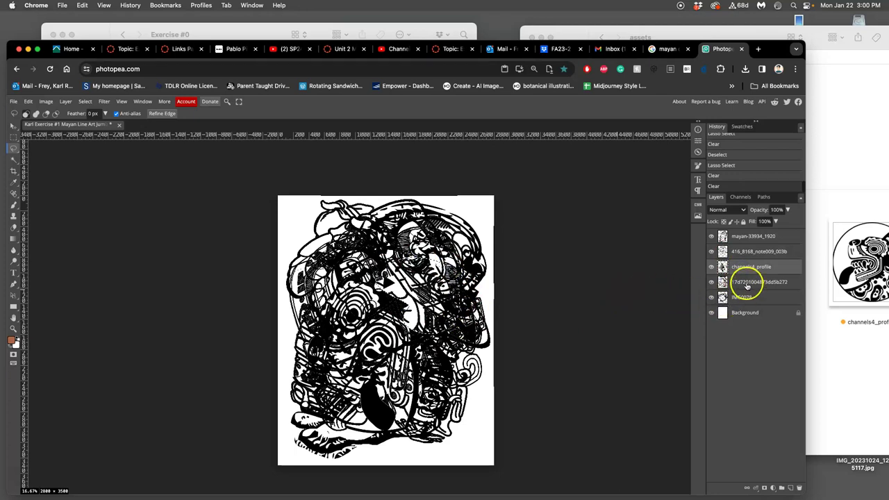
key("ctrl+z")
left_click(747, 282)
key("Delete")
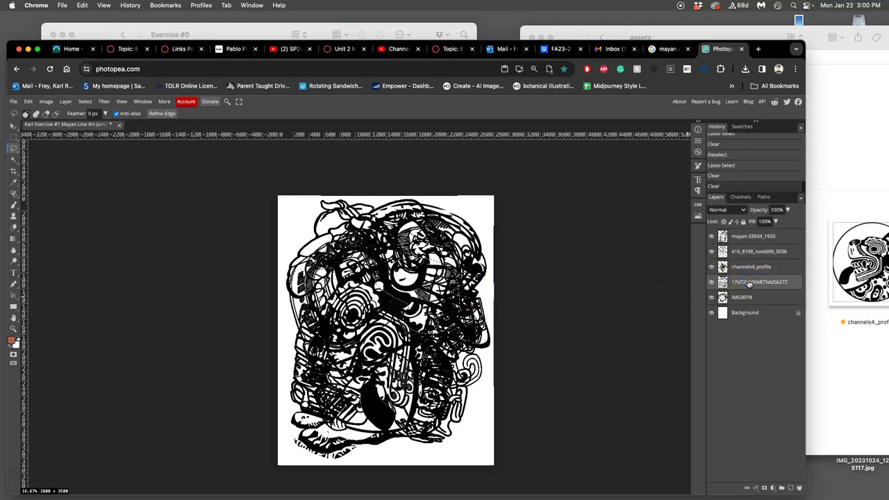
left_click(745, 298)
key("Delete")
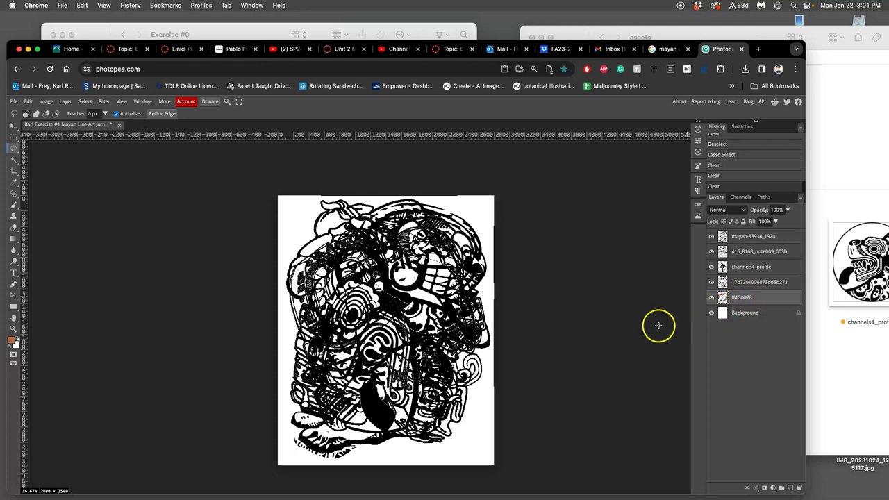
left_click(423, 353)
left_click_drag(351, 243, 287, 266)
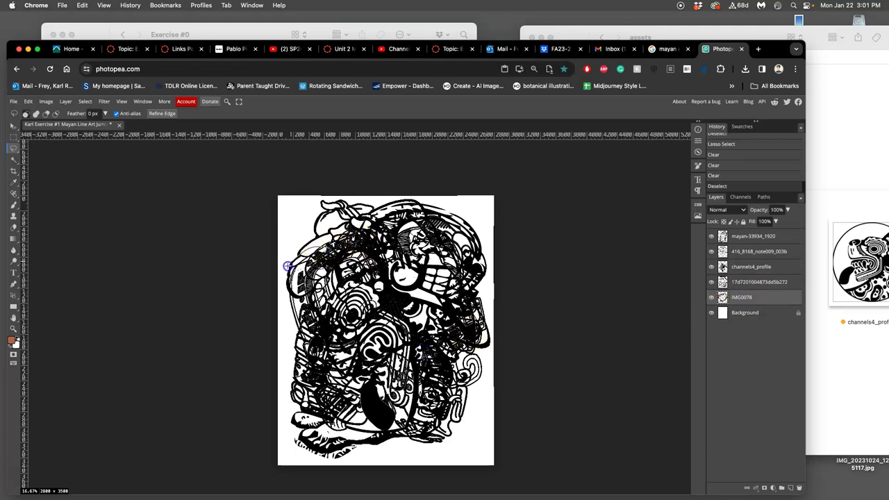
left_click_drag(305, 295, 344, 259)
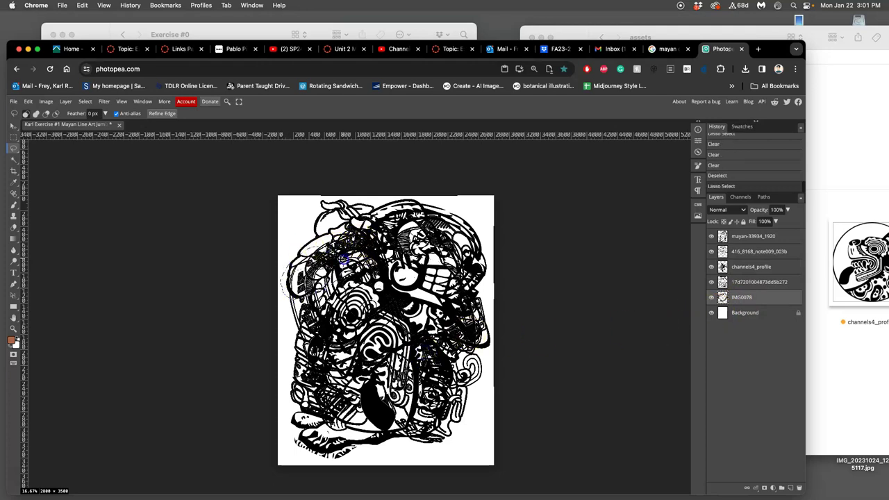
left_click(739, 283)
key("Delete")
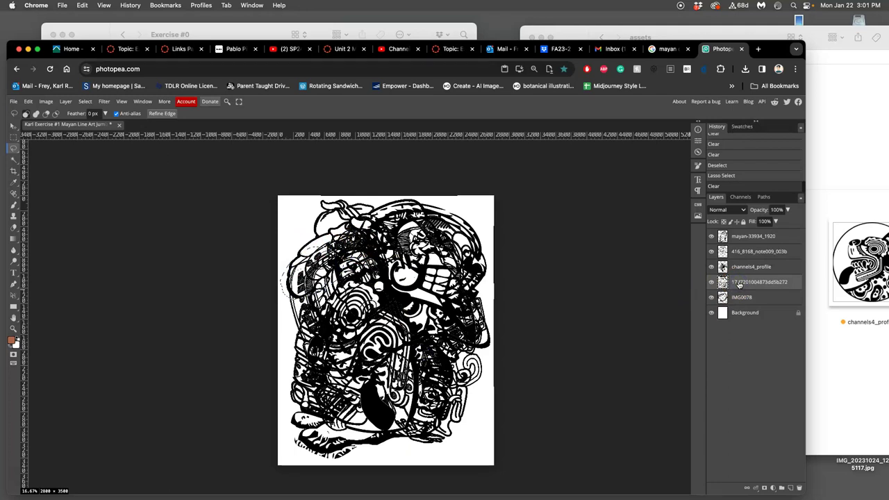
key("super+z")
left_click(741, 281)
key("Delete")
left_click(740, 268)
key("Delete")
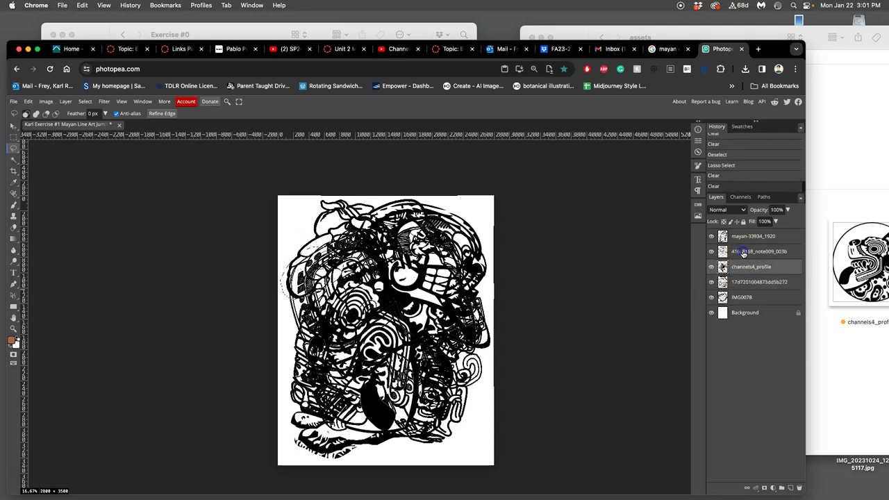
left_click(742, 253)
key("Delete")
key("ctrl+z")
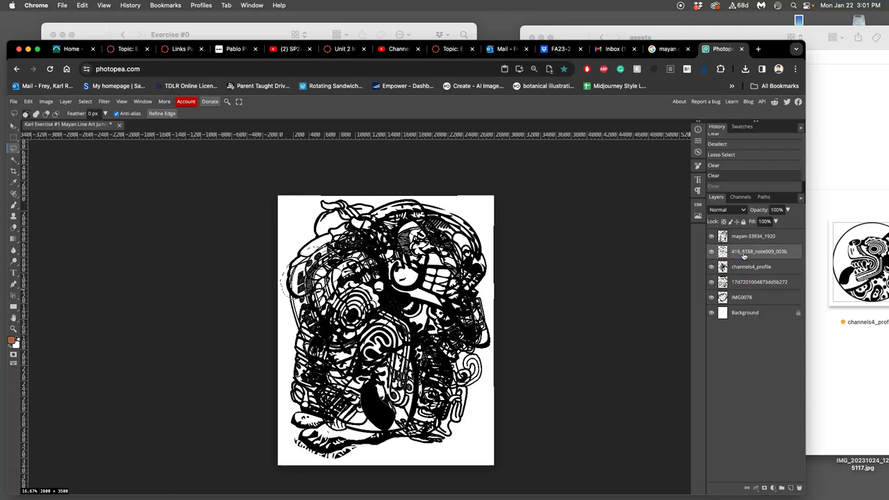
left_click(742, 297)
key("ctrl+shift+z")
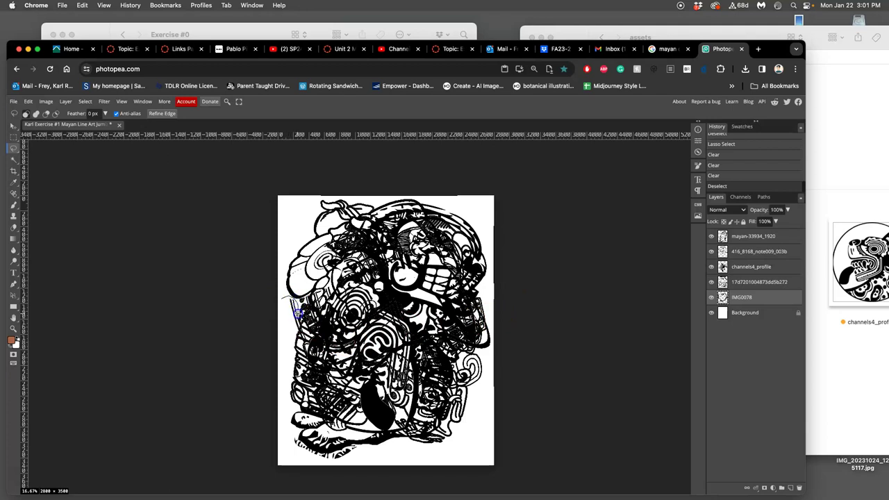
Step: Erase the overlapping strokes at the left edge, then outline the bottom-edge area
left_click_drag(285, 323, 283, 307)
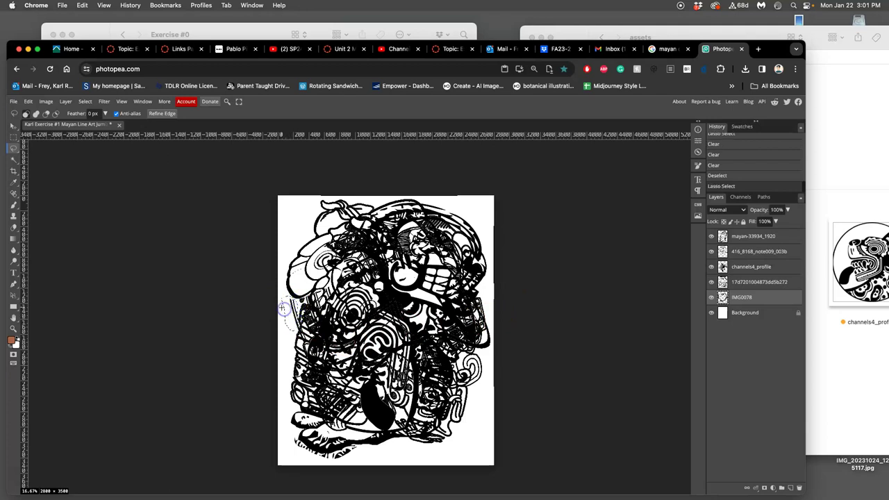
key("Delete")
key("super+d")
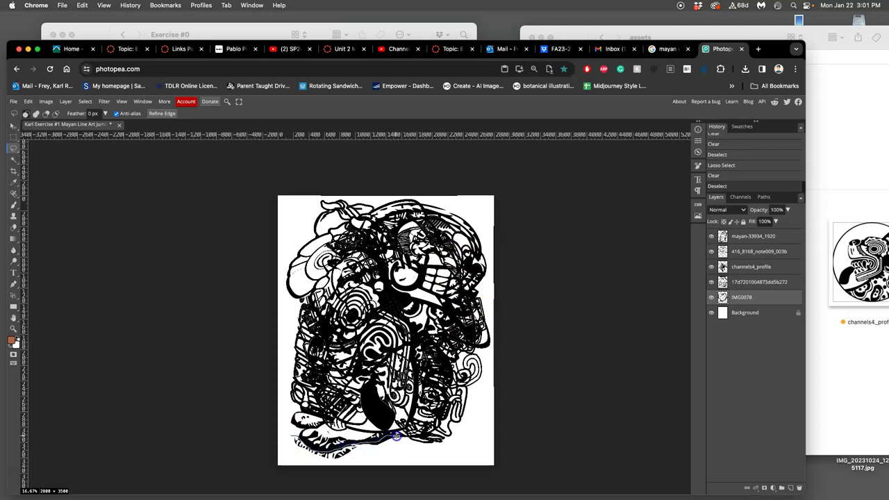
mouse_move(390, 461)
left_mouse_down()
mouse_move(326, 483)
mouse_move(251, 439)
left_mouse_up()
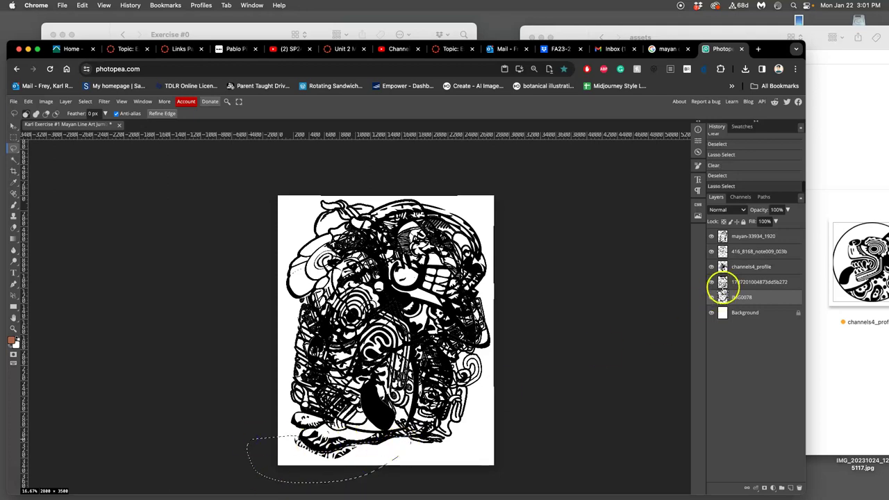
Step: Isolate the mayan-33934_1920 layer and clear the outlined bottom area from it
left_click(737, 237)
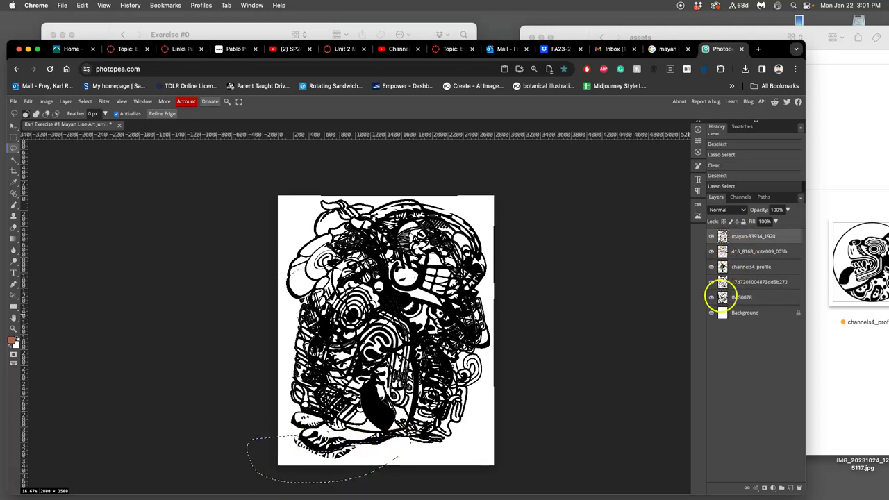
left_click(710, 297)
left_click(711, 282)
left_click(710, 267)
left_click(710, 252)
left_click(711, 236)
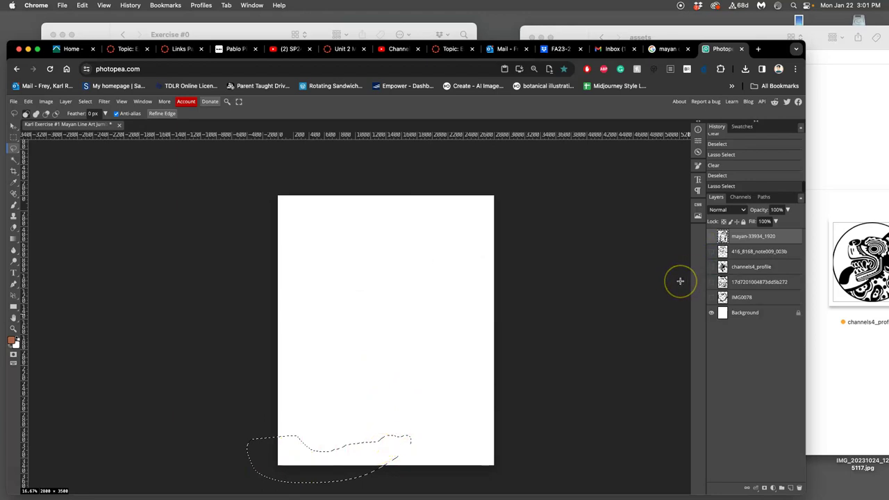
left_click(711, 237)
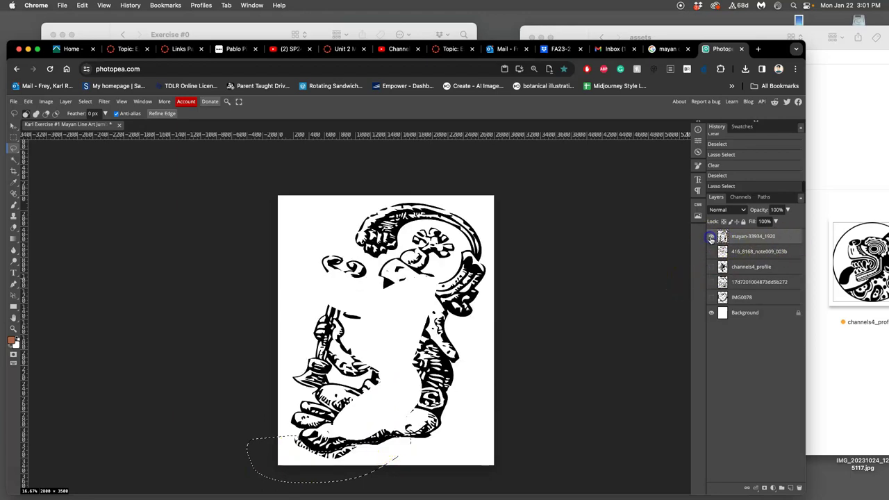
left_click(711, 237)
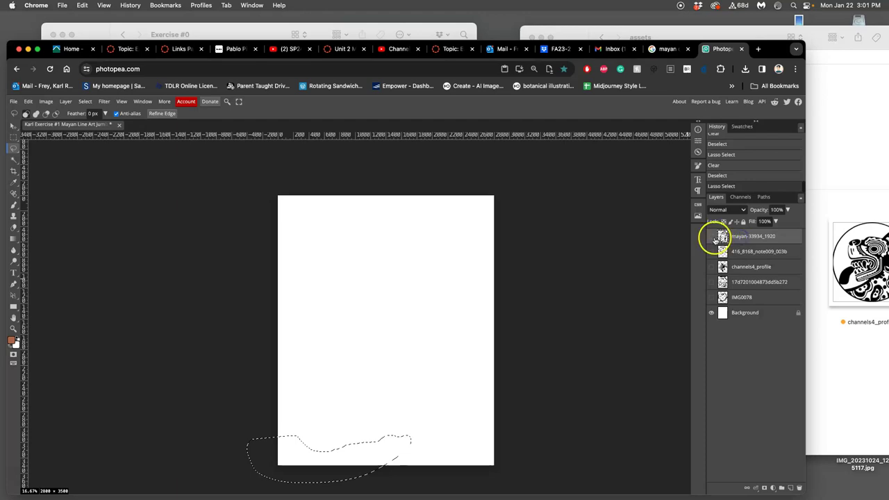
left_click(710, 236)
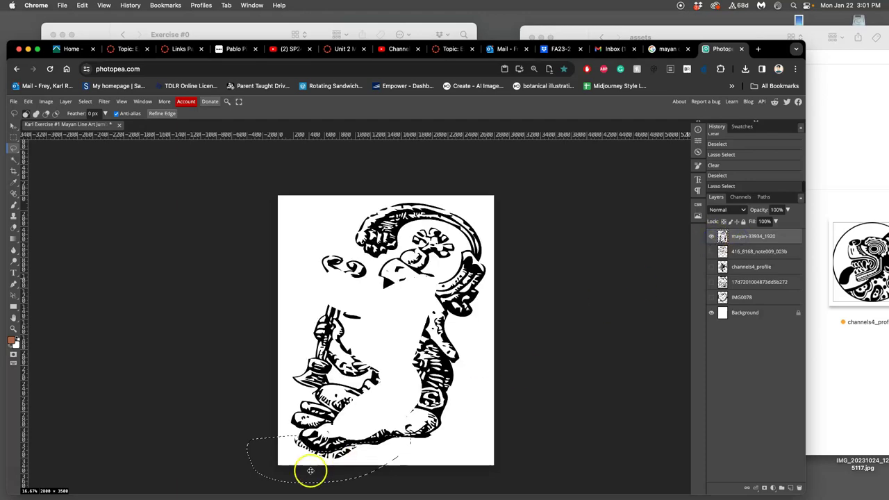
key("Delete")
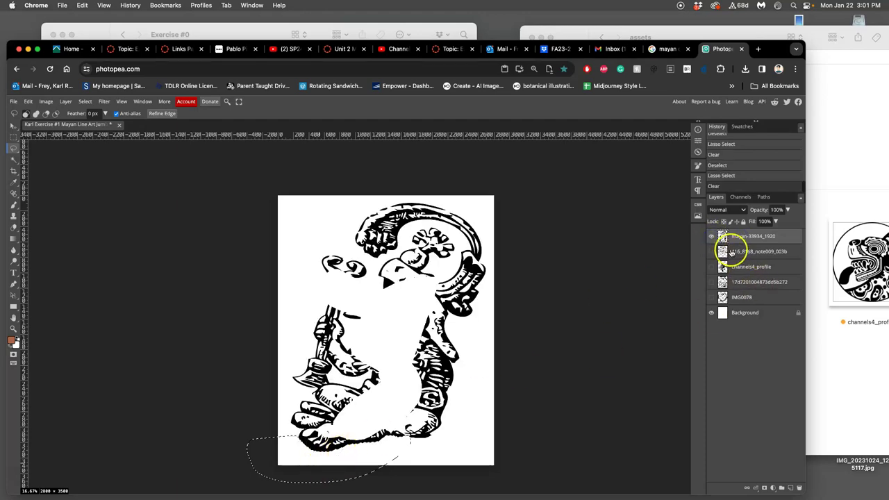
Step: Show the other layers and clear a bottom-centre overlap from channels4_profile, then deselect
left_click(711, 237)
left_click(710, 251)
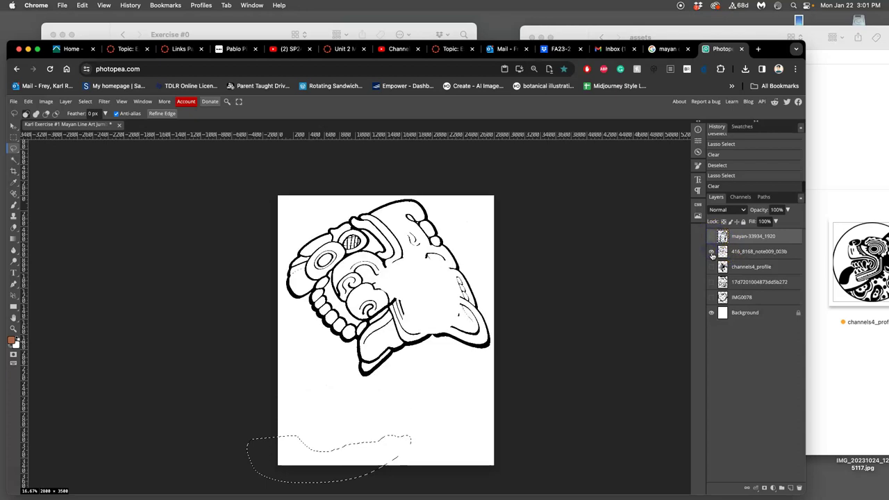
left_click(711, 267)
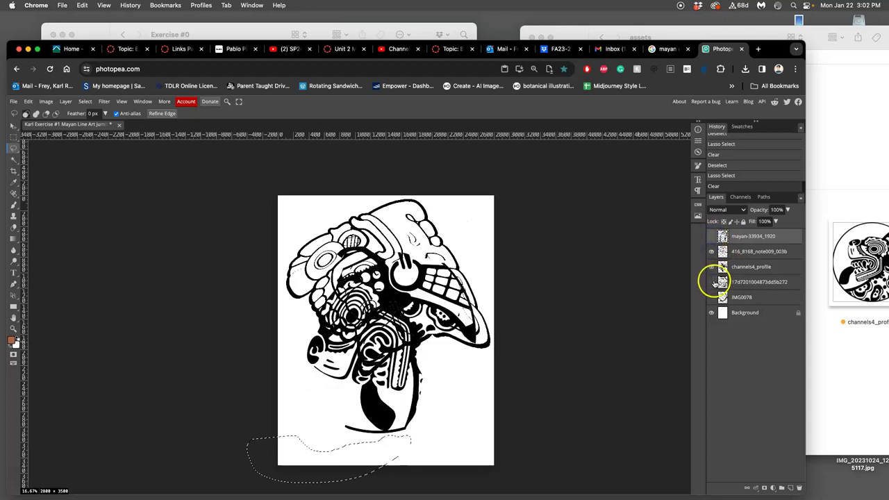
left_click(711, 282)
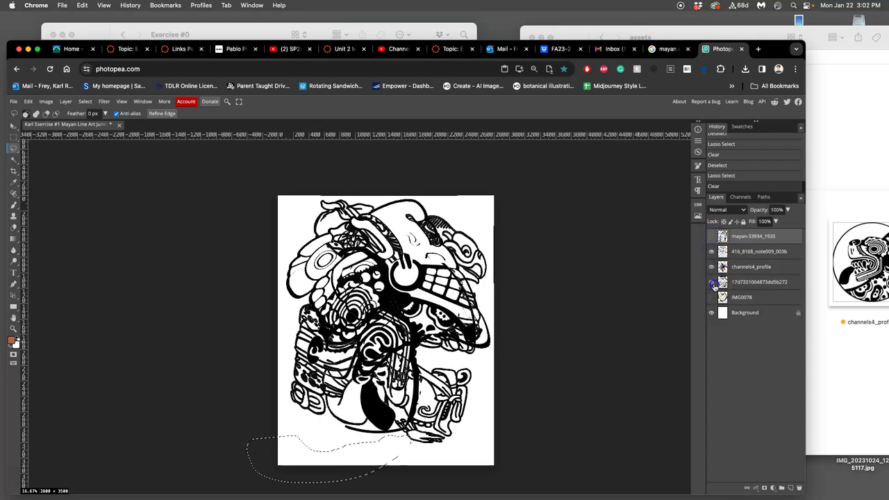
left_click(349, 458)
left_click_drag(416, 396, 426, 327)
key("Delete")
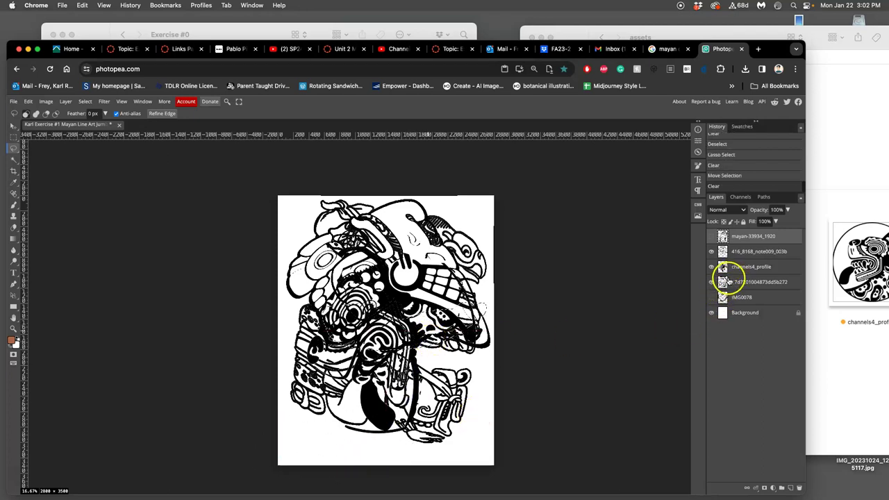
key("super+z")
left_click(754, 270)
key("Delete")
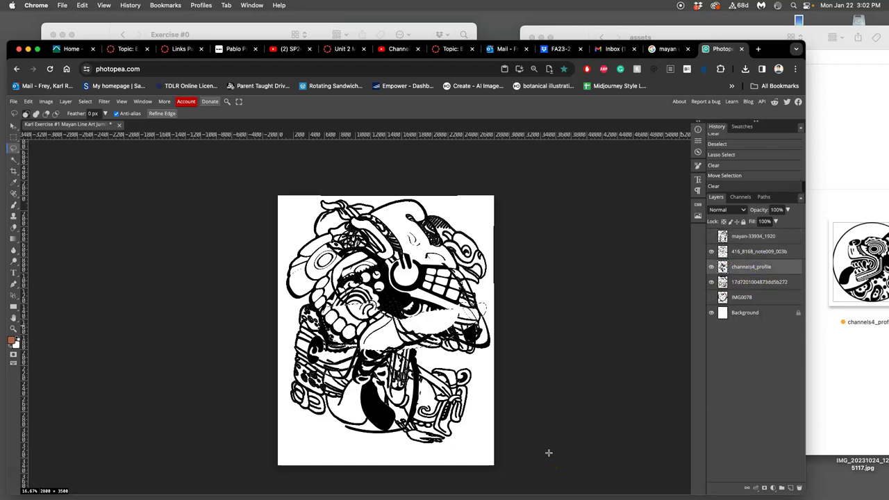
mouse_move(544, 451)
left_mouse_down()
mouse_move(524, 440)
mouse_move(565, 413)
left_mouse_up()
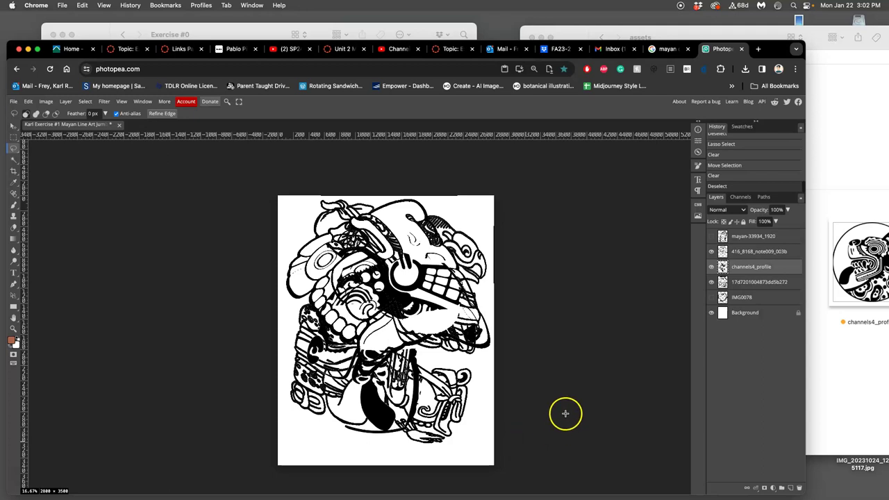
Step: Toggle the layers' visibility to compare their overlaps
left_click(712, 238)
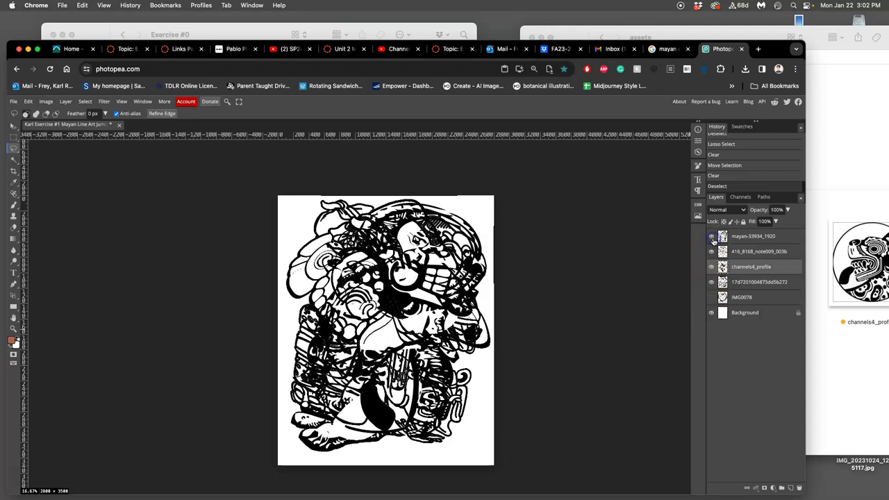
left_click(712, 282)
left_click(711, 253)
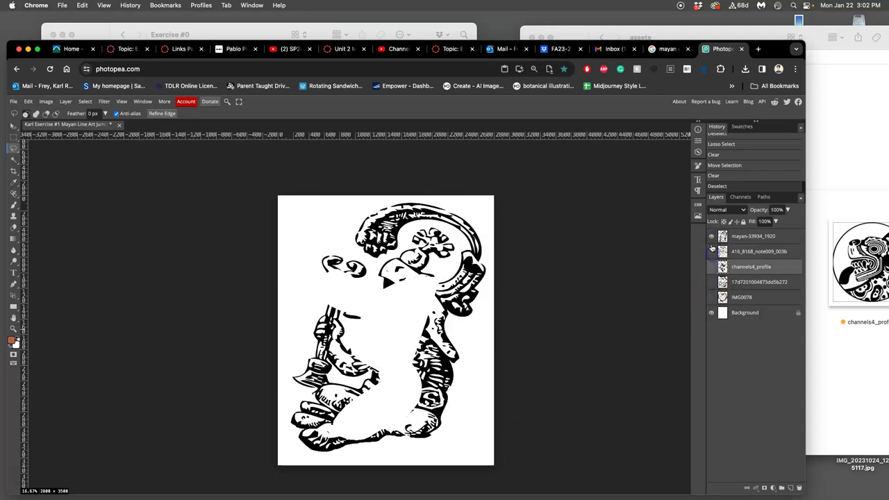
left_click(711, 249)
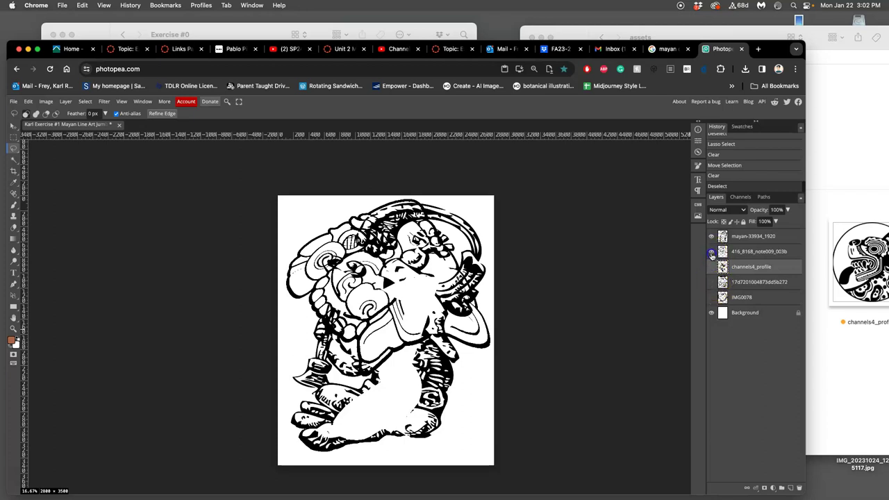
left_click(712, 253)
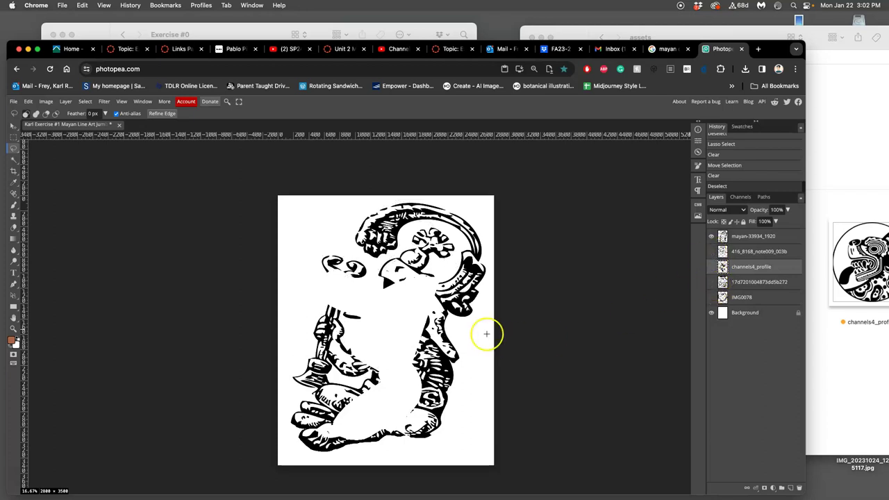
left_click(712, 253)
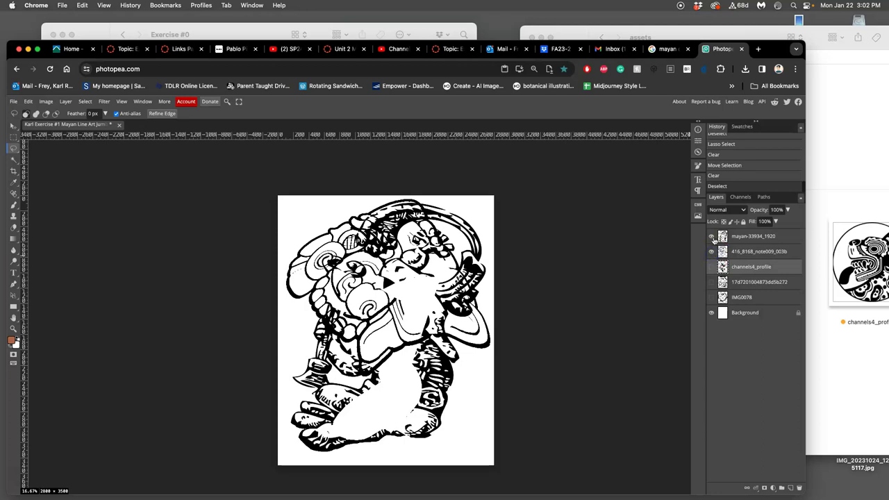
left_click(712, 237)
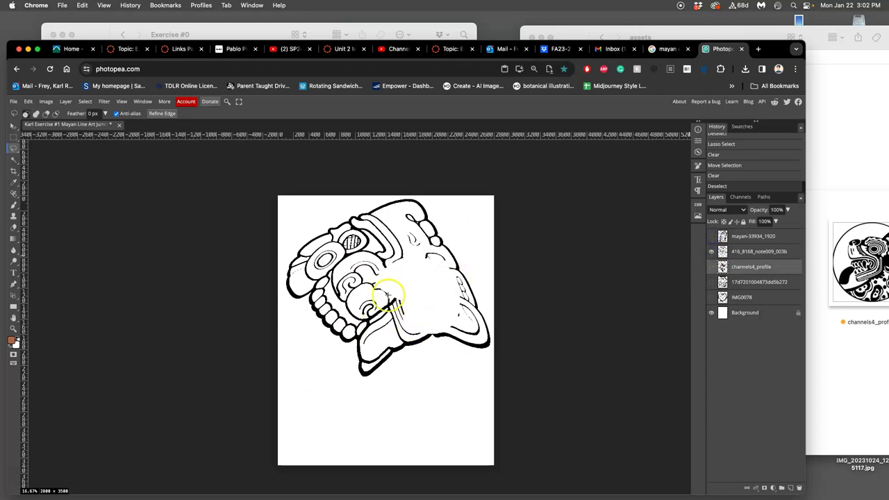
left_click(712, 268)
left_click(712, 255)
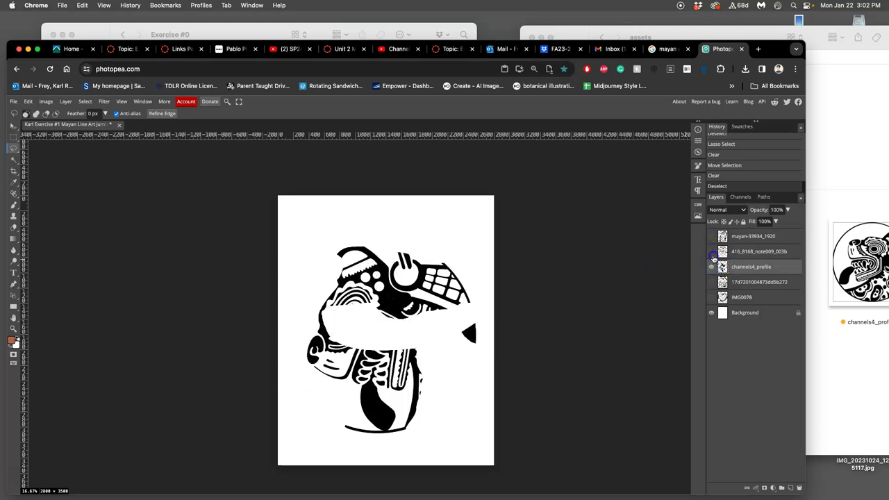
left_click(711, 282)
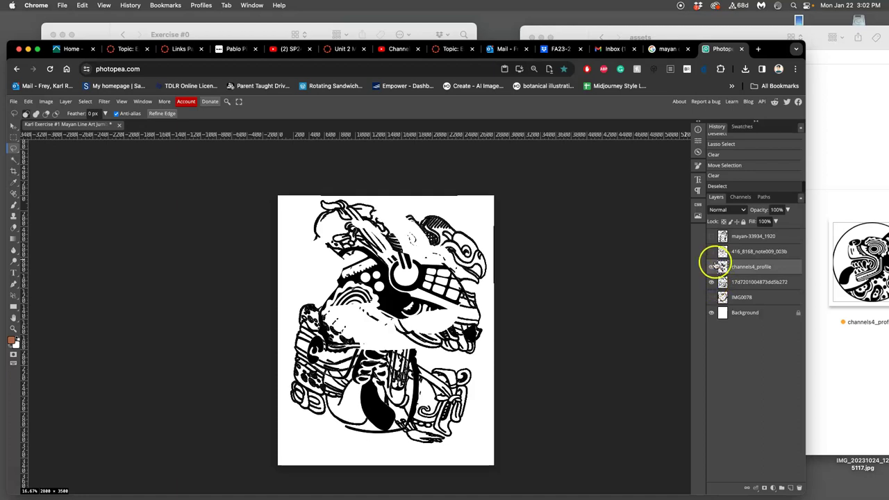
left_click(712, 267)
left_click(711, 282)
left_click(711, 282)
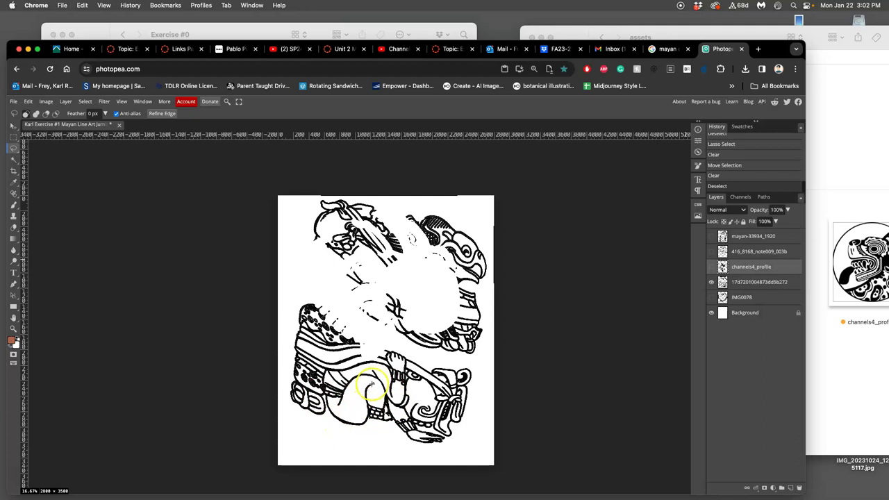
left_click(750, 283)
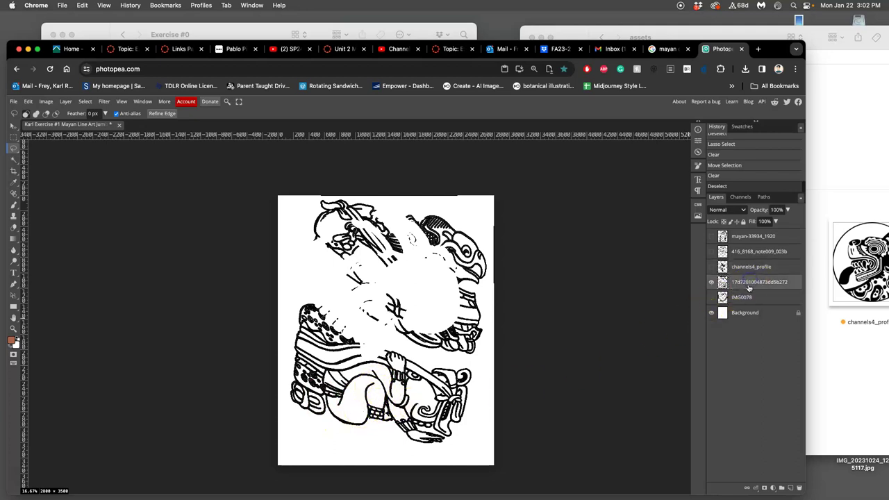
left_click(14, 160)
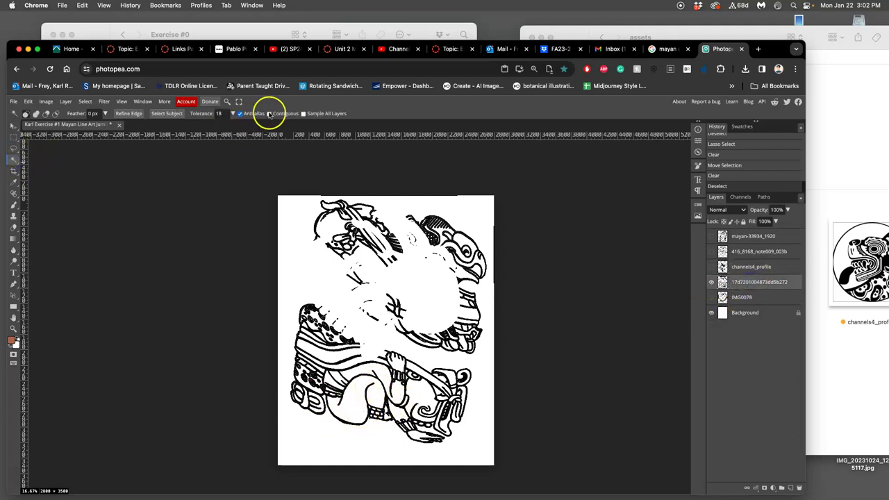
left_click(384, 372)
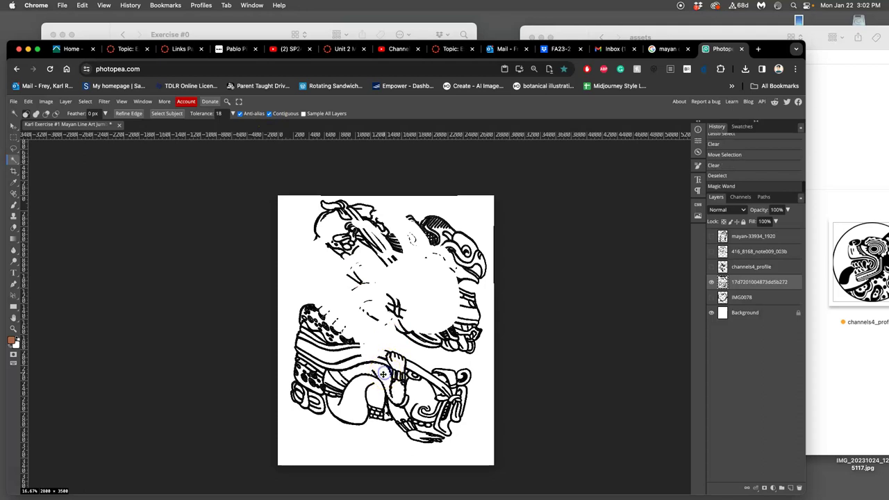
left_click(419, 398)
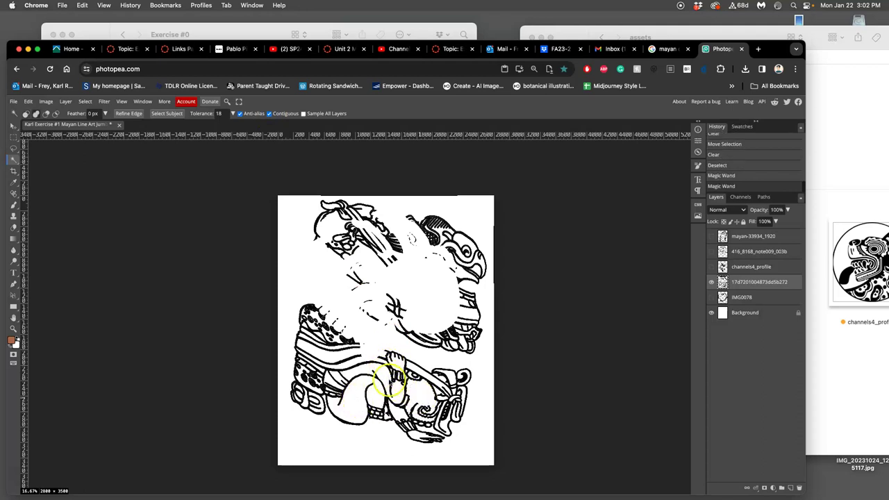
left_click(384, 377)
left_click(392, 366)
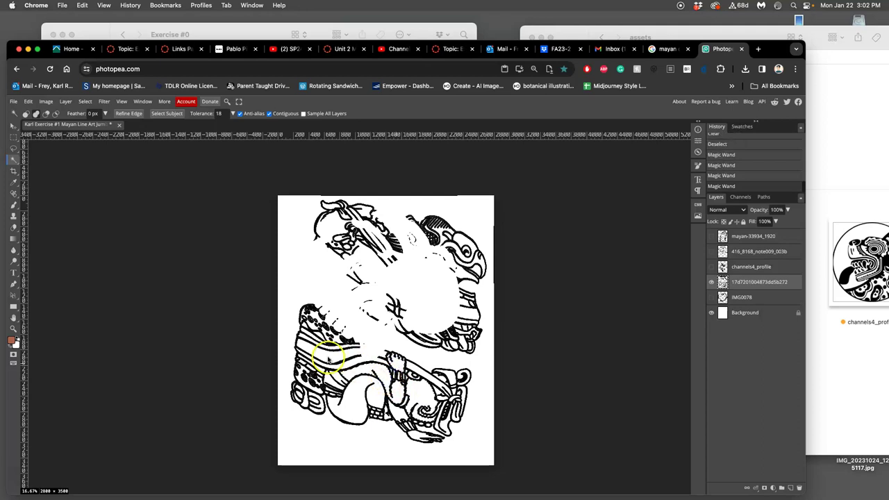
left_click(346, 411)
left_click(452, 378)
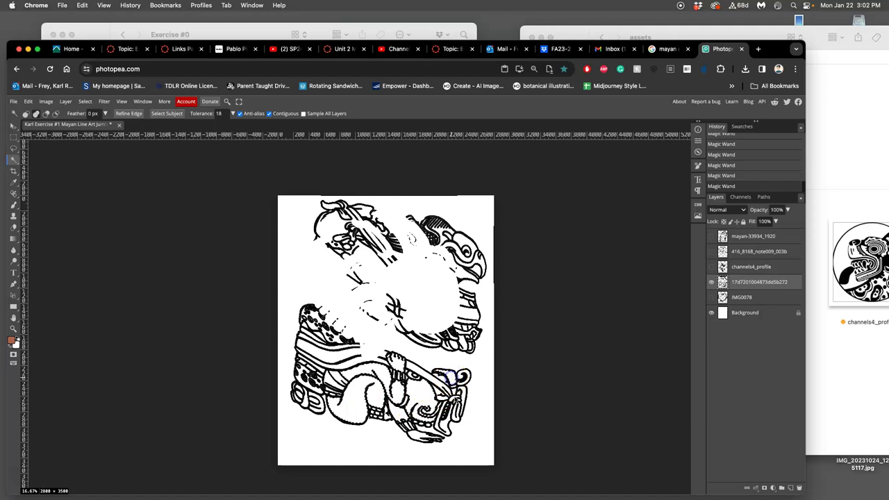
left_click(445, 422)
left_click(419, 436)
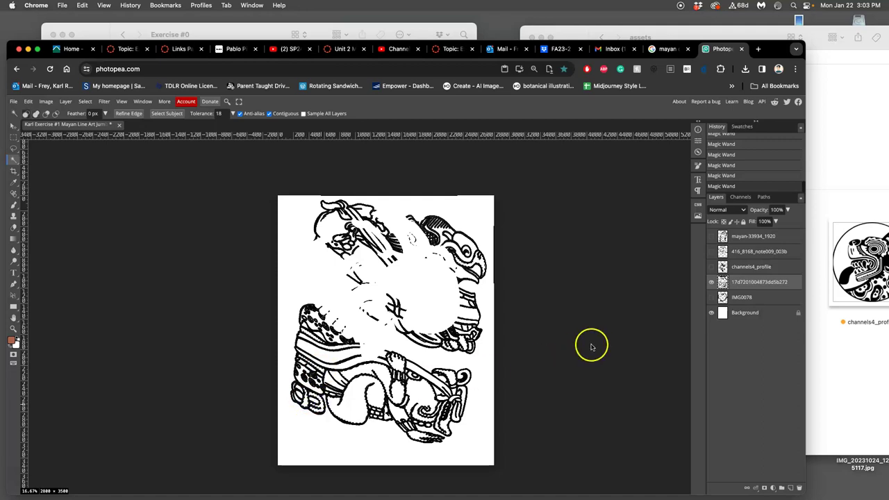
left_click(711, 282)
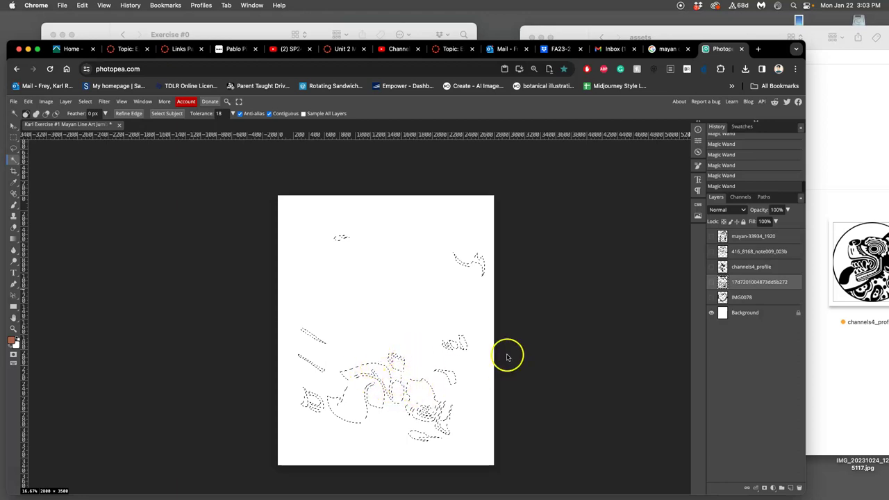
Step: Add the lower striped shape to the selection and erase it from channels4_profile
left_click(712, 266)
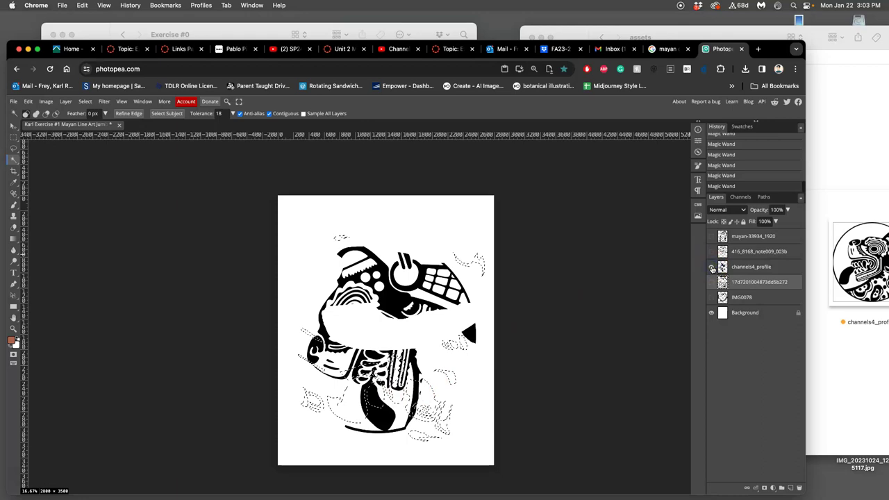
left_click(711, 252)
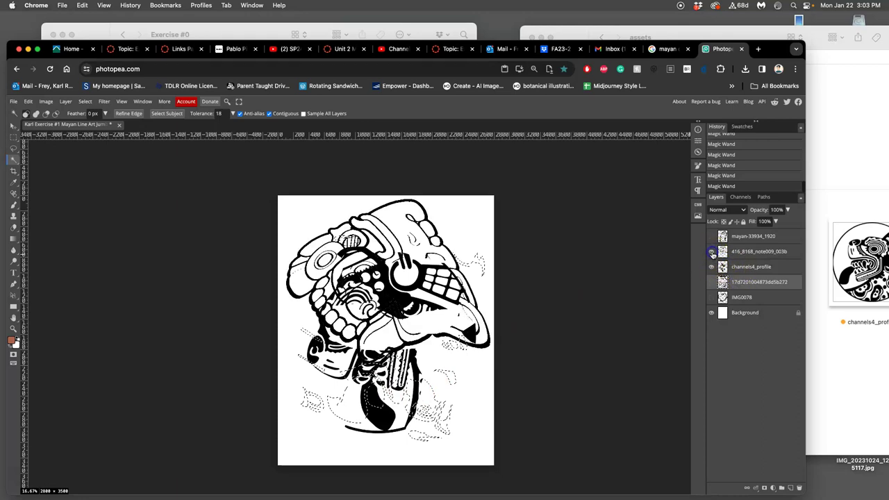
left_click(739, 269)
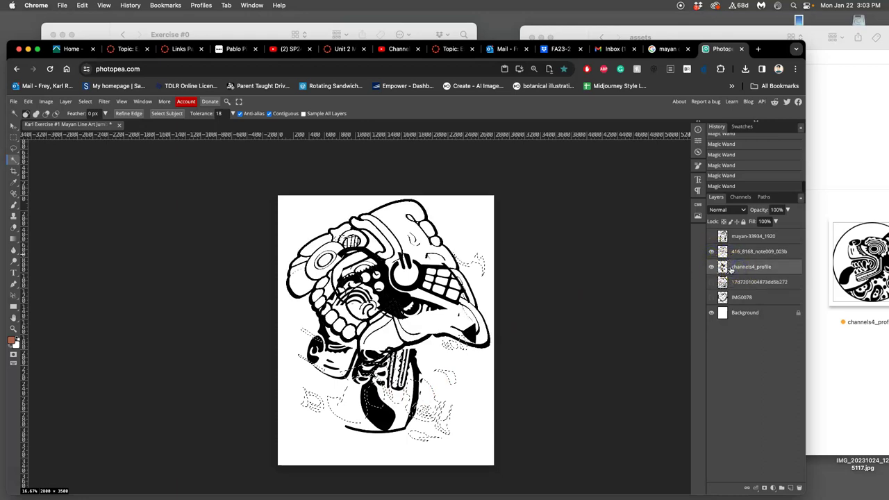
left_click(711, 251)
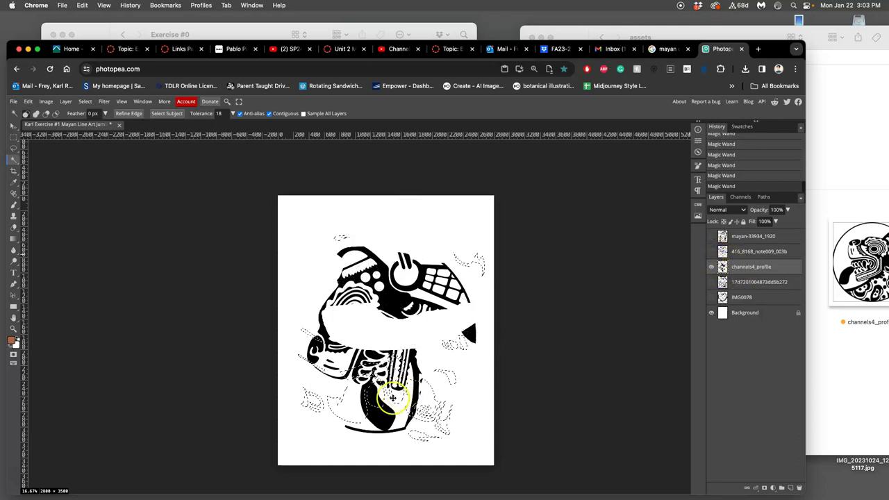
left_click(464, 410)
key("Delete")
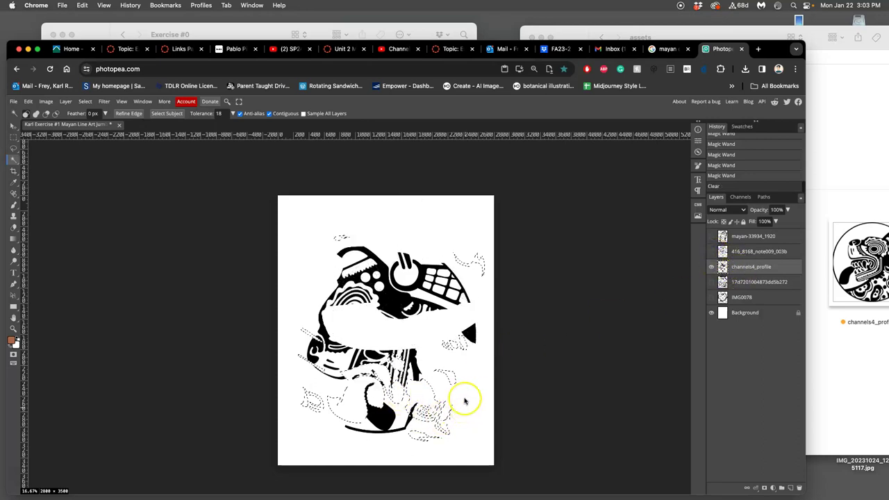
left_click(711, 252)
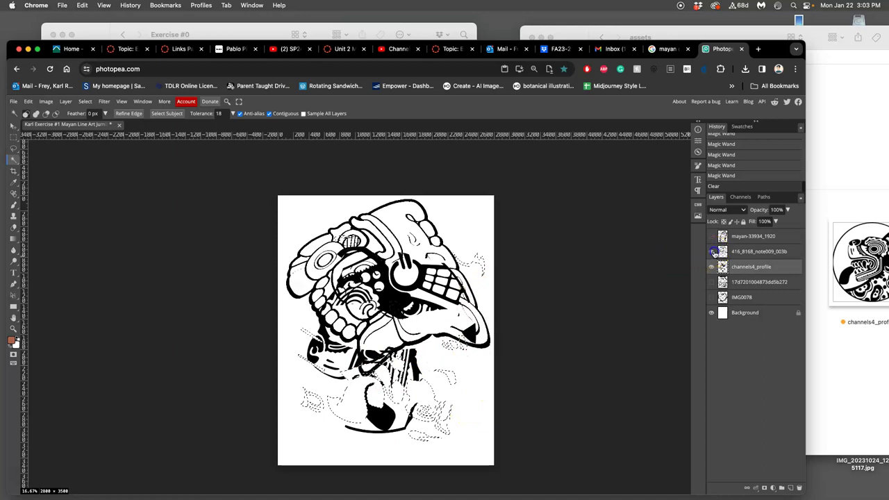
left_click(712, 251)
left_click(711, 267)
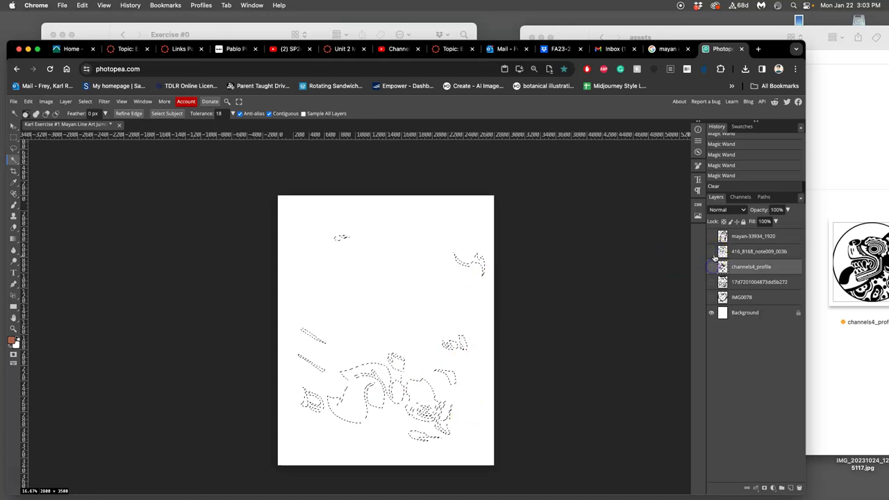
left_click(711, 251)
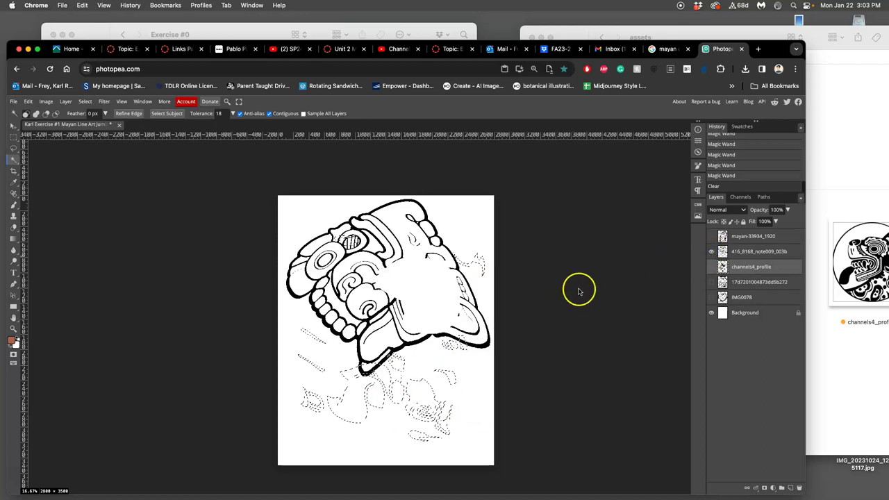
key("Delete")
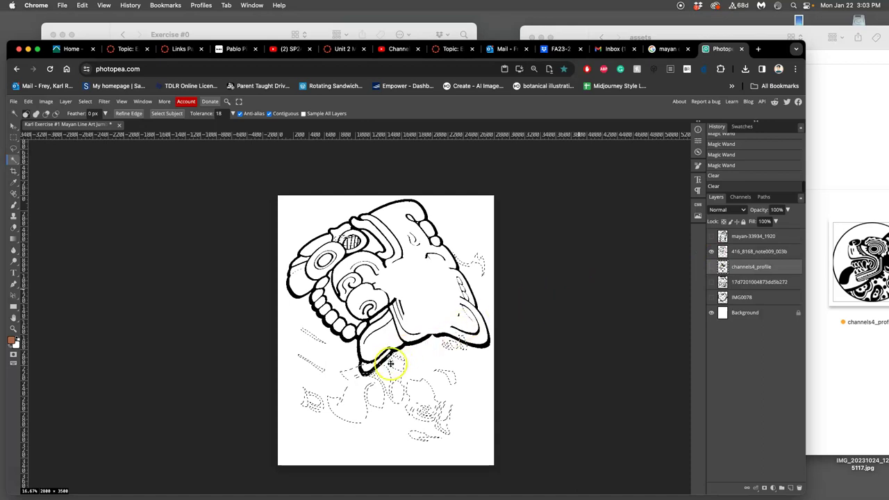
Step: Erase the selection from 416_8168_note009_003b, mayan-33934_1920 and IMG0078, then deselect
left_click(747, 251)
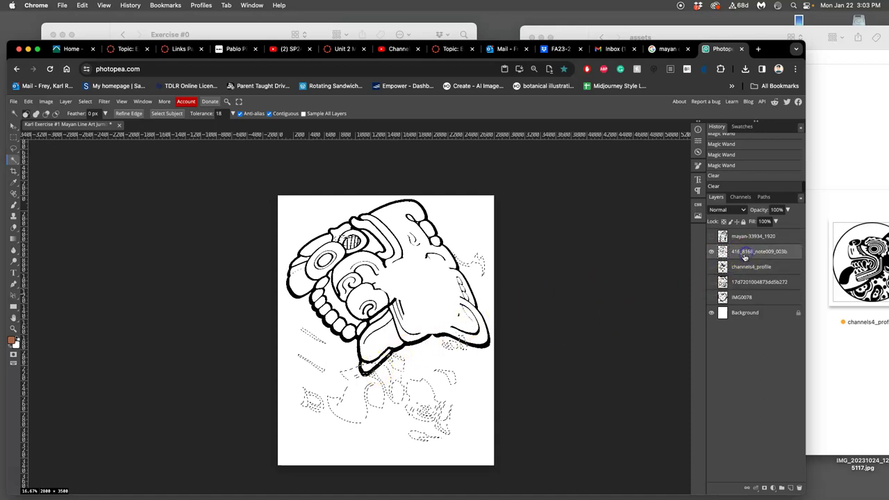
key("Delete")
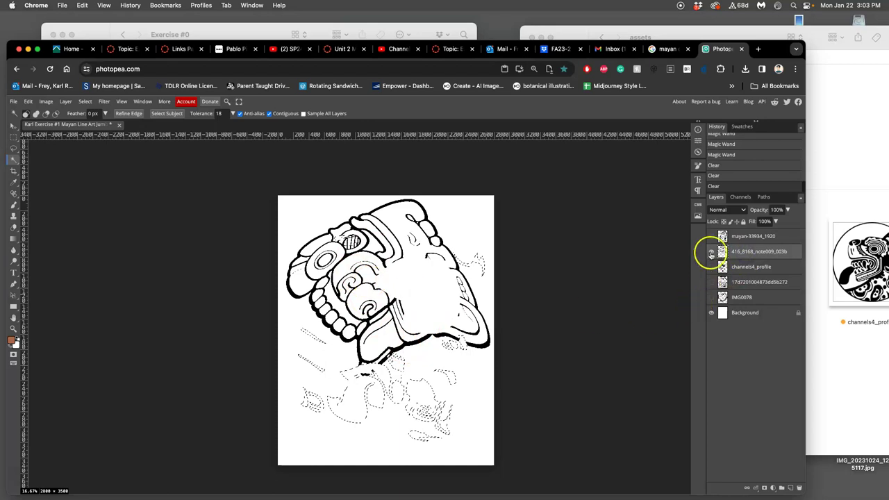
left_click(712, 237)
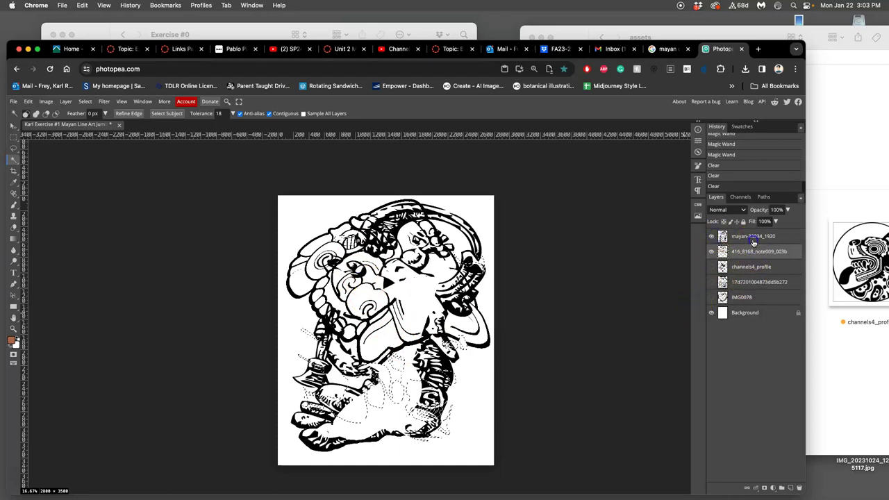
left_click(734, 242)
key("Delete")
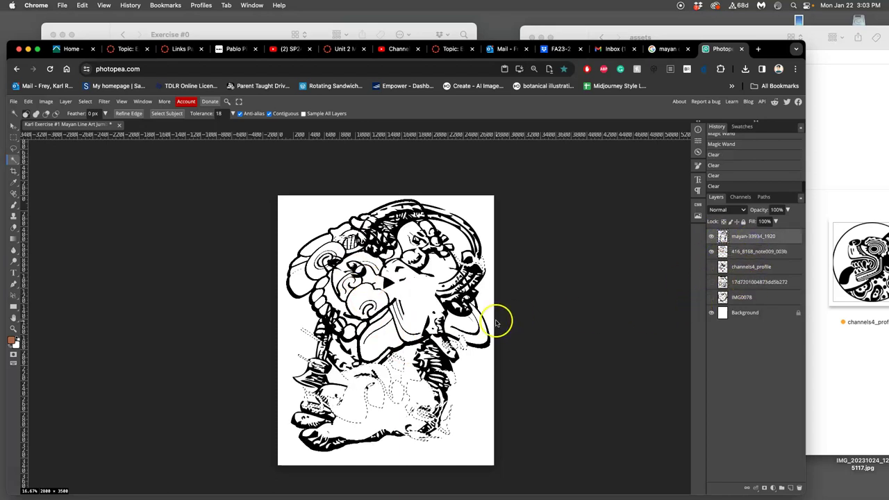
left_click(711, 298)
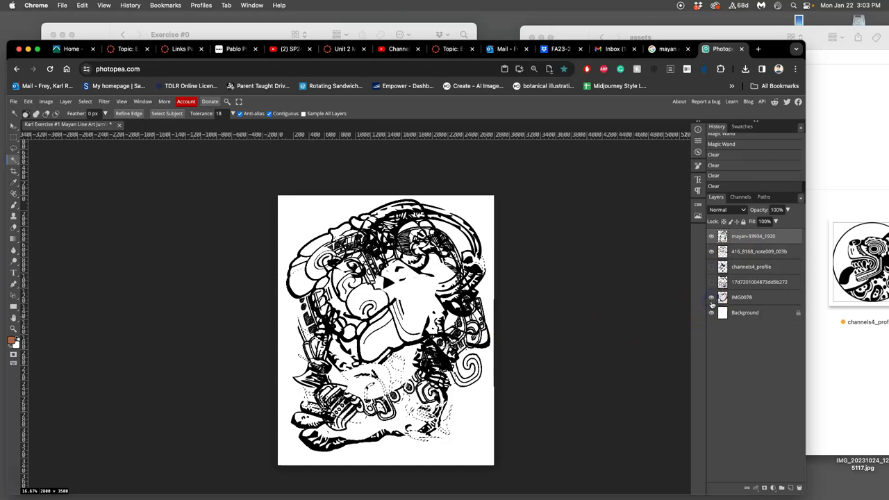
left_click(771, 297)
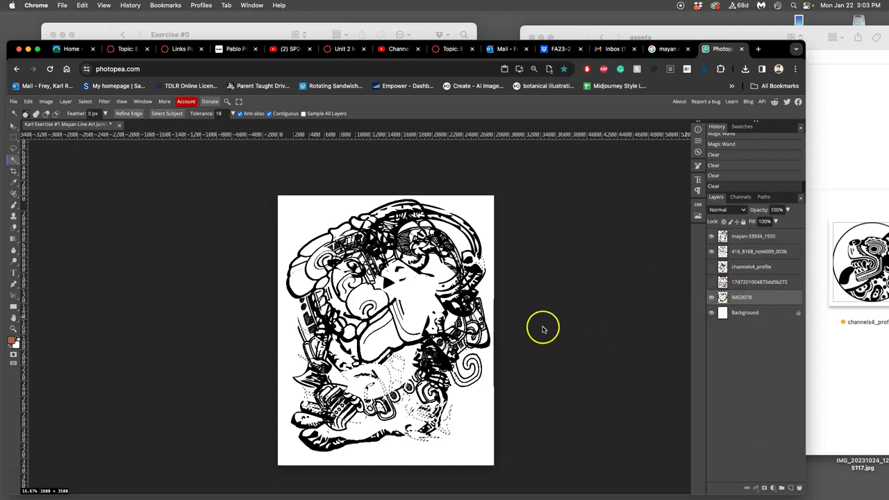
key("Delete")
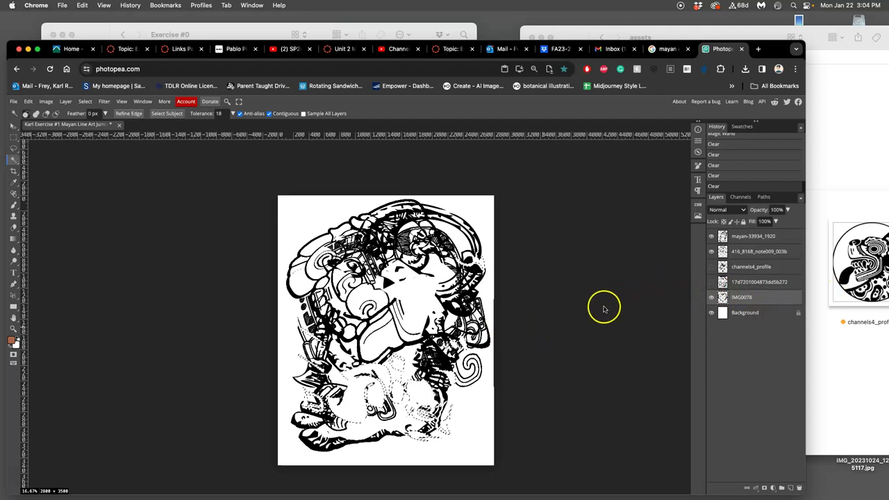
left_click(603, 309)
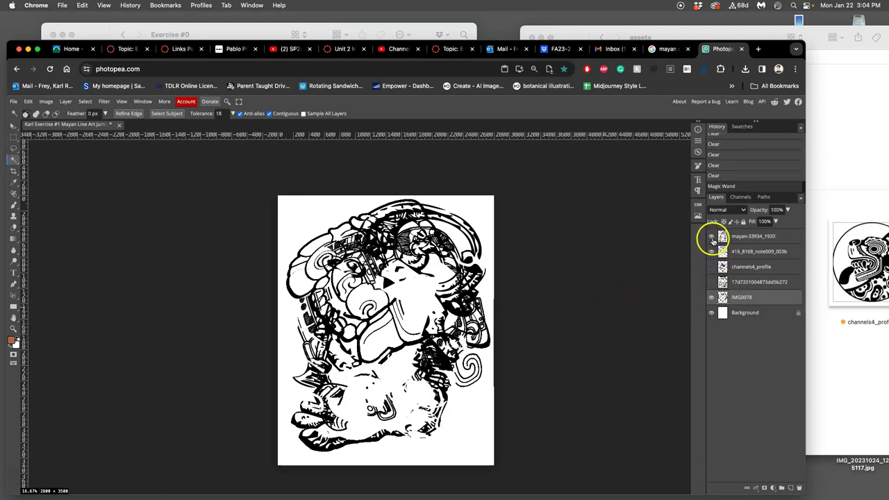
Step: Compare layer overlaps by toggling visibility, ending with only mayan-33934_1920 hidden
left_click(710, 236)
left_click(711, 251)
left_click(711, 297)
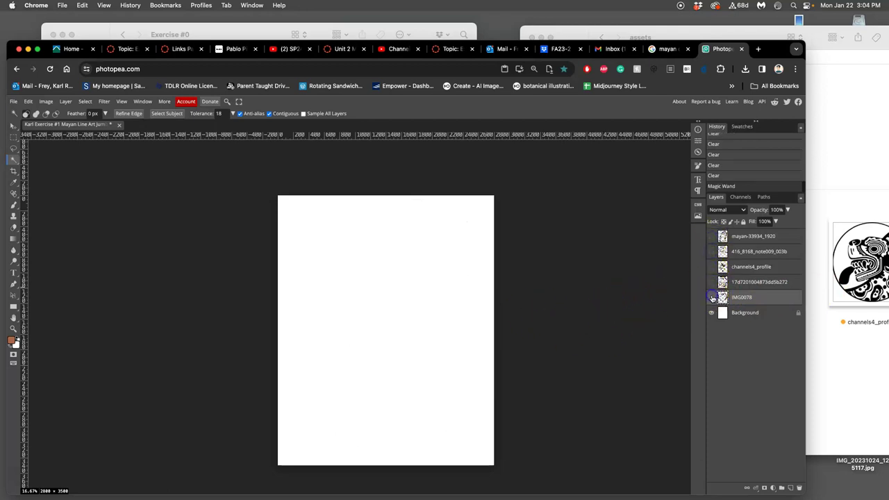
left_click(711, 282)
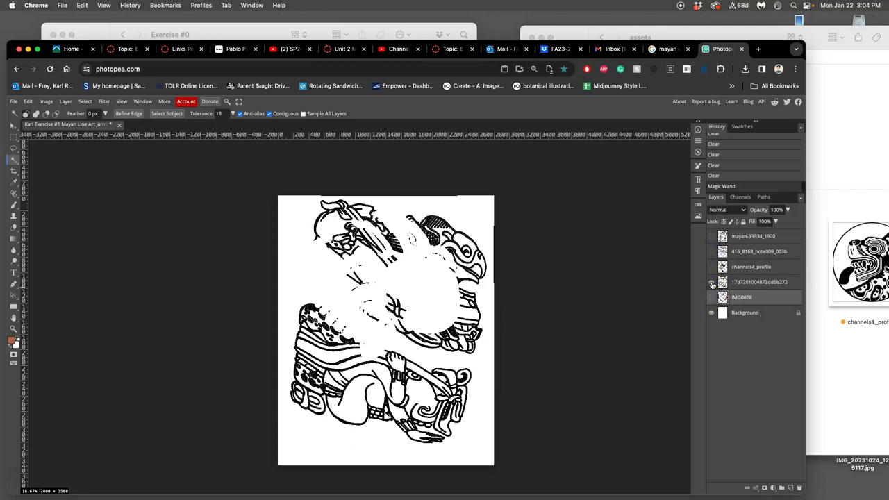
left_click(741, 285)
left_click(744, 282)
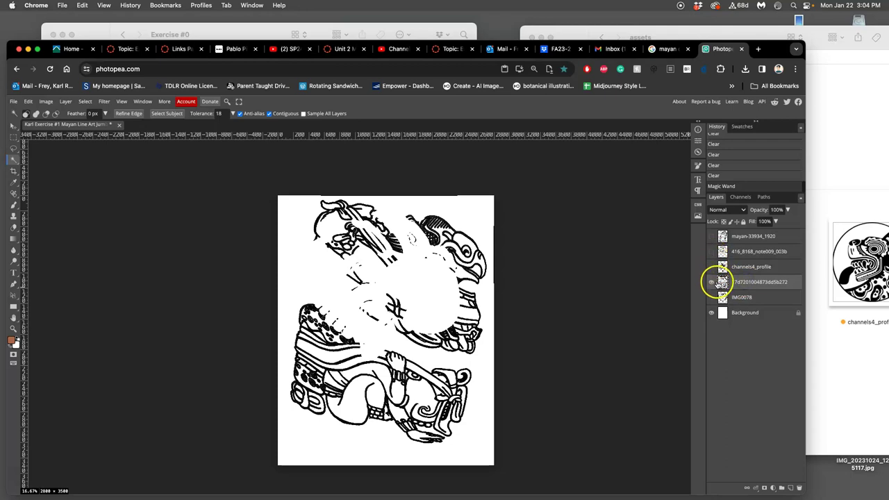
left_click(711, 298)
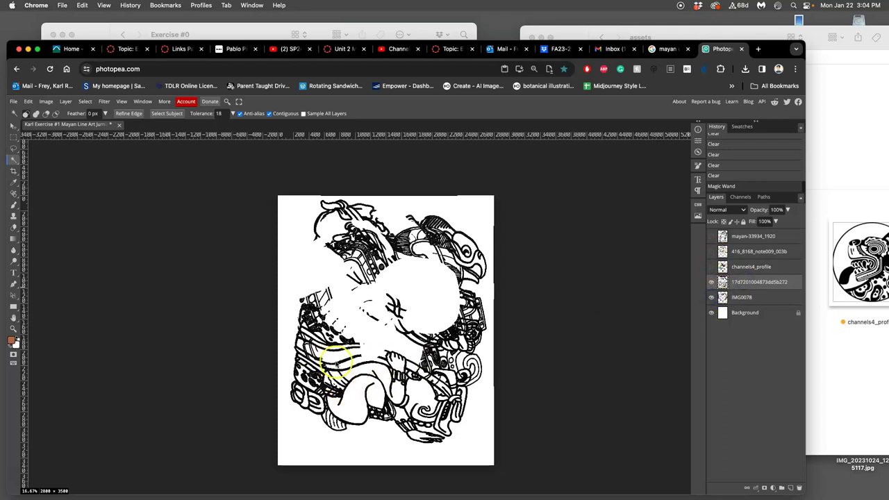
left_click(711, 267)
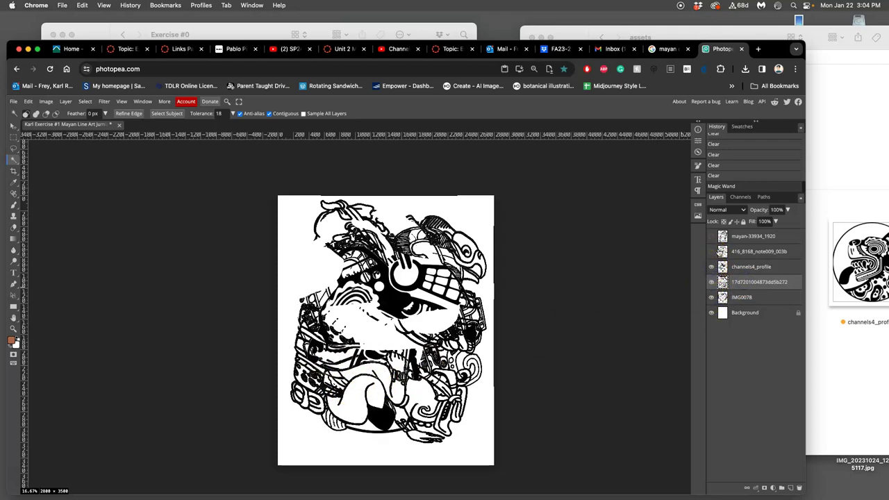
left_click(711, 252)
left_click(711, 236)
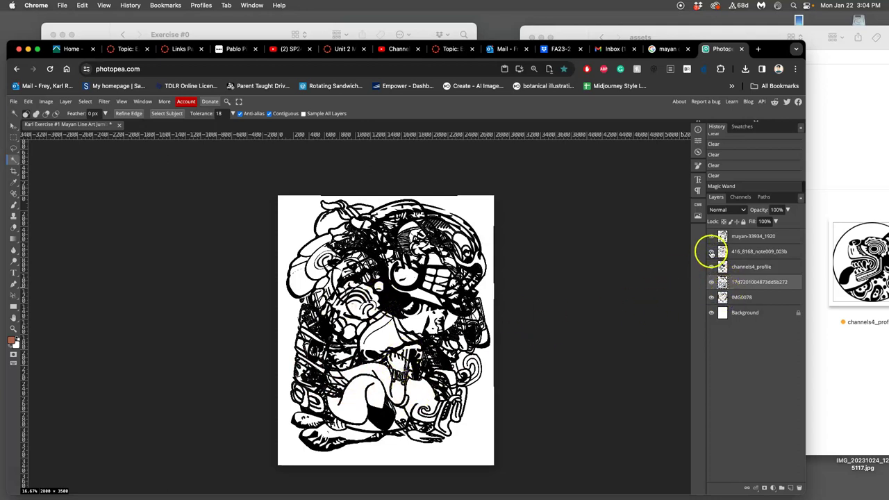
left_click(711, 252)
left_click(712, 241)
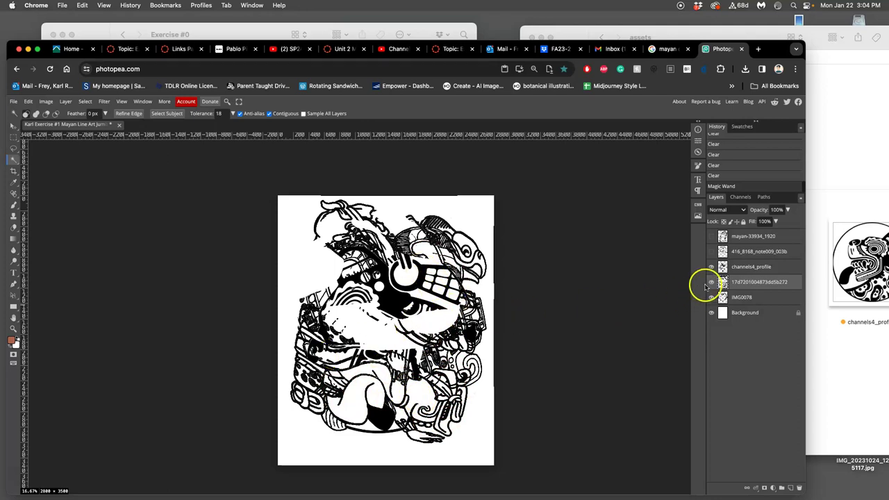
left_click(711, 252)
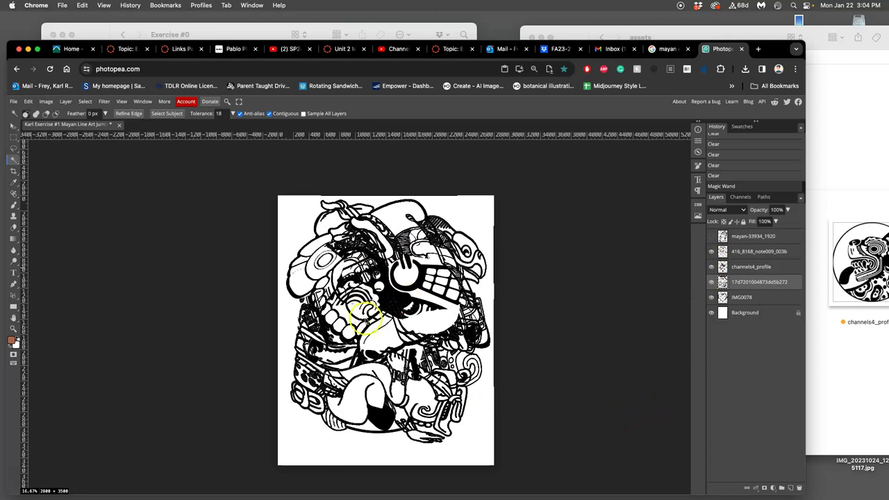
Step: Deselect, show the mayan-33934_1920 layer again and zoom out to fit the page
scroll(377, 350, "up", 5)
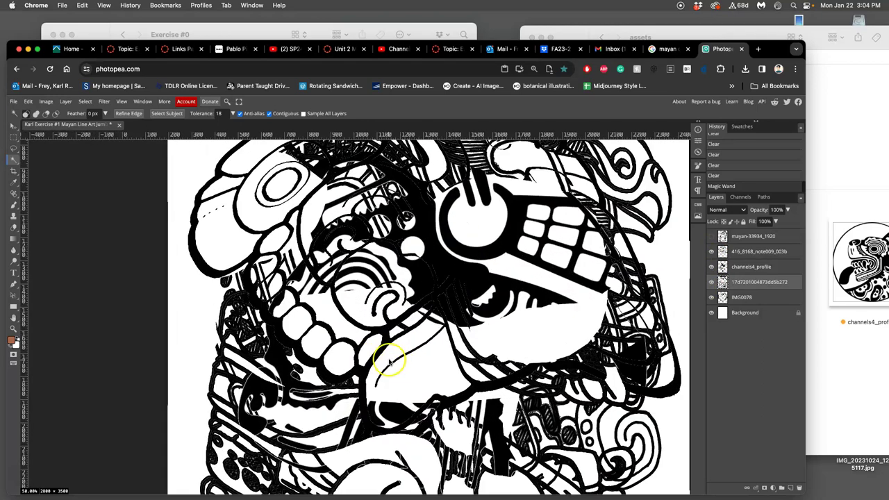
scroll(396, 353, "down", 4)
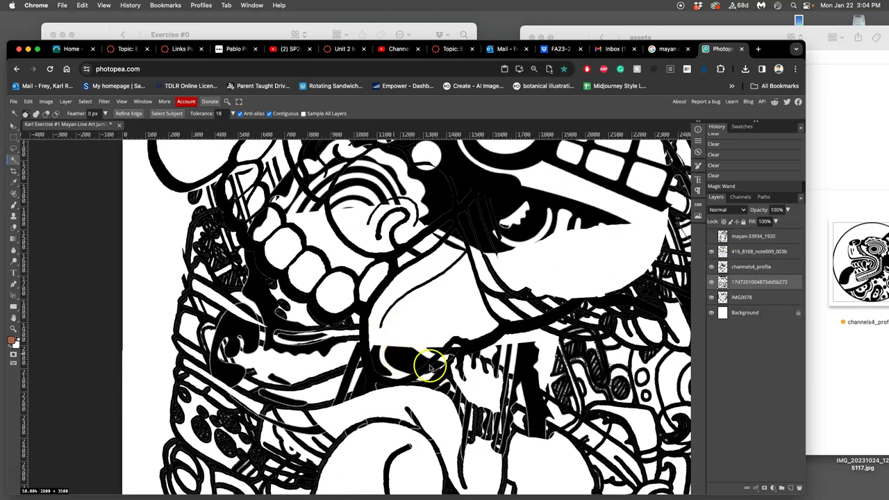
left_click(411, 362)
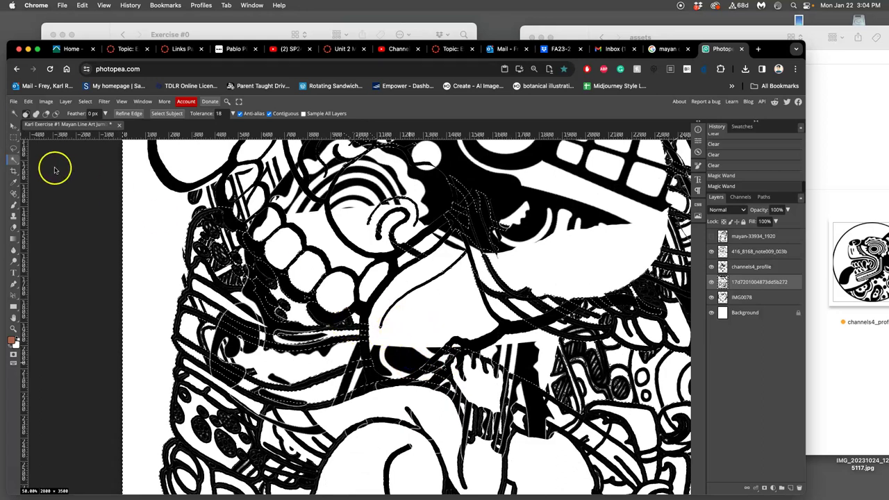
left_click(13, 148)
left_click(412, 318)
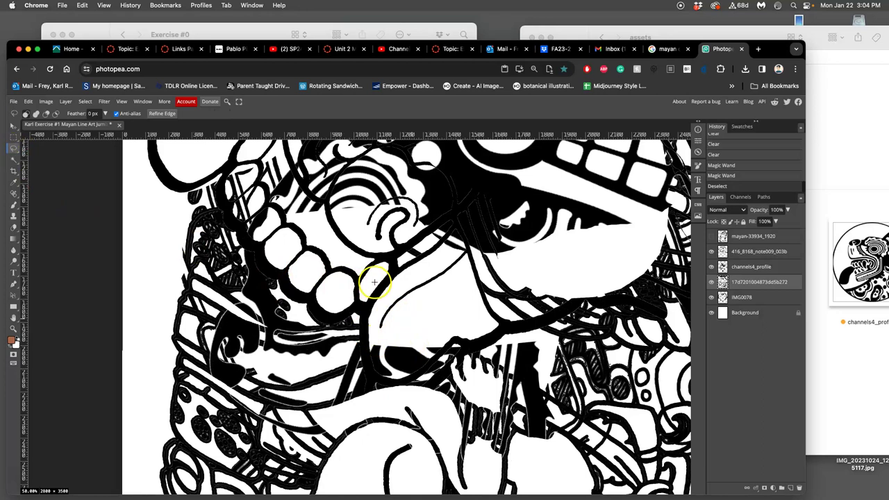
key("ctrl+minus")
key("ctrl+minus")
left_click(711, 237)
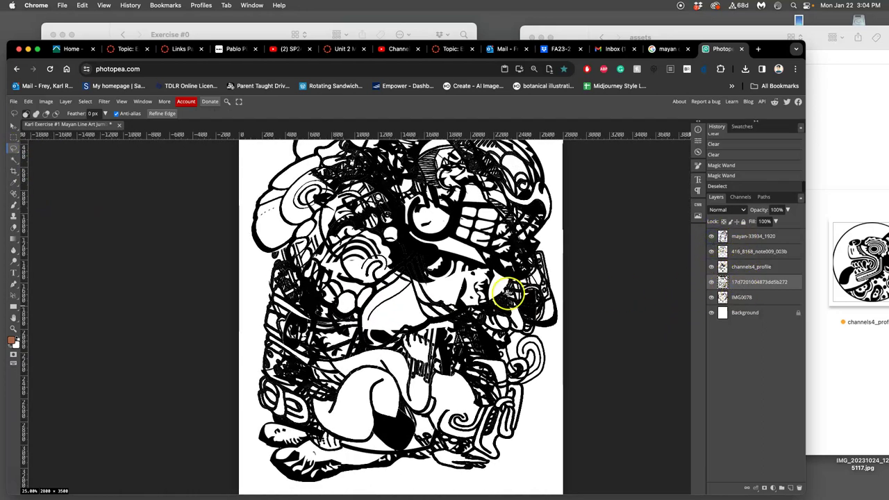
scroll(509, 293, "up", 1)
key("ctrl+minus")
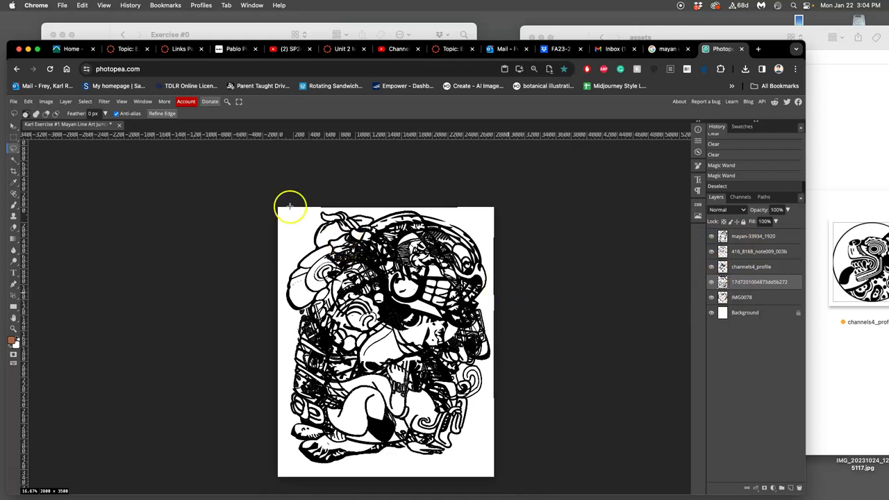
Step: Save the collage as a PSD and locate the file on the desktop
left_click(13, 101)
left_click(28, 179)
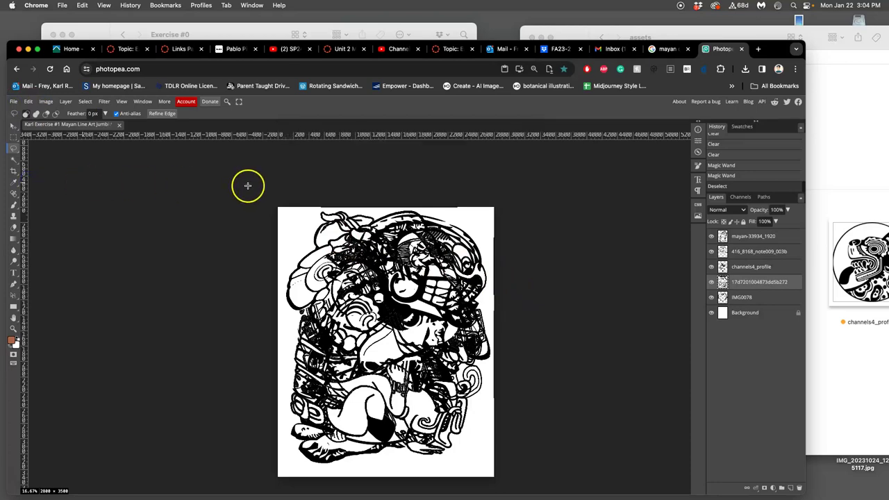
key("F11")
left_click(494, 87)
Step: Tag the PSD green and move it into DIG-FREE-SP24's Exercise #1 folder
left_click_drag(494, 87, 545, 116)
right_click(547, 125)
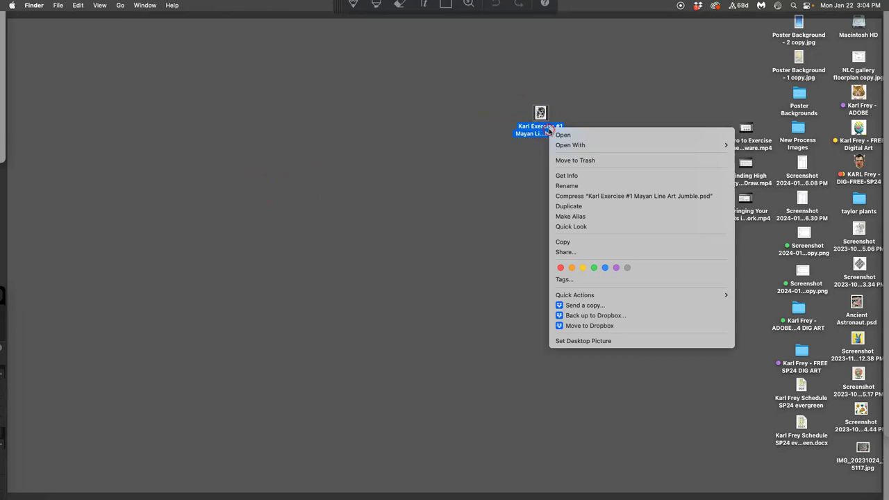
left_click(595, 267)
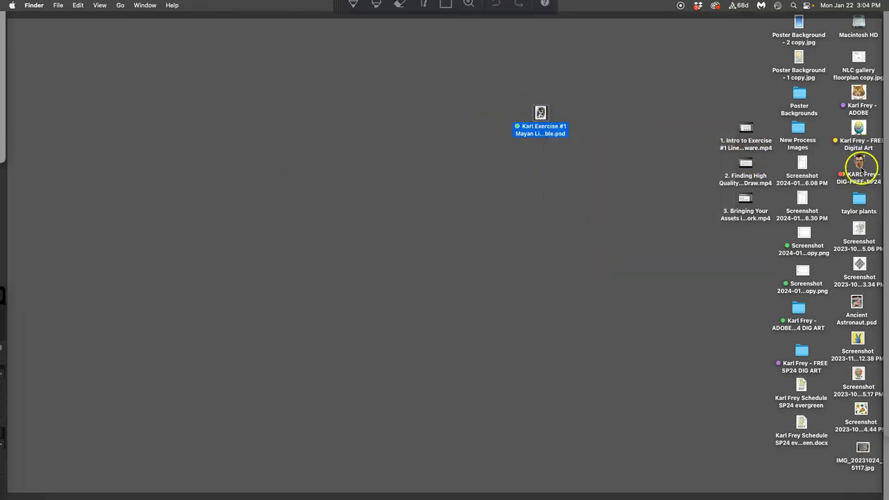
left_click(860, 165)
double_click(860, 164)
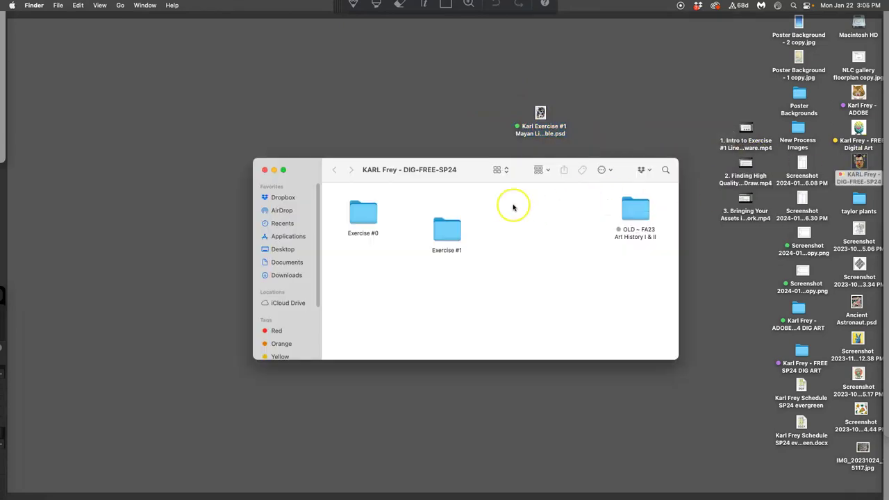
left_click_drag(539, 119, 447, 229)
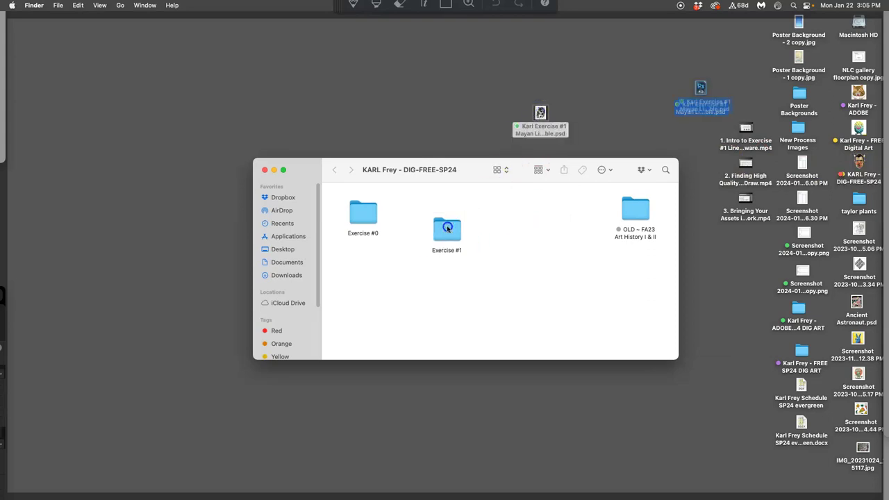
left_click(484, 134)
Step: Close the Photopea and Google Images tabs in Chrome and minimize the browser window
left_click(740, 47)
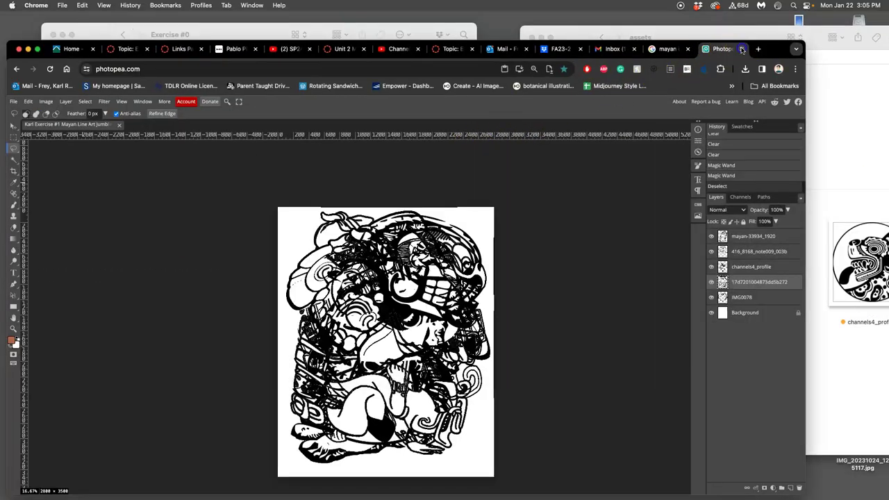
left_click(742, 49)
left_click(741, 49)
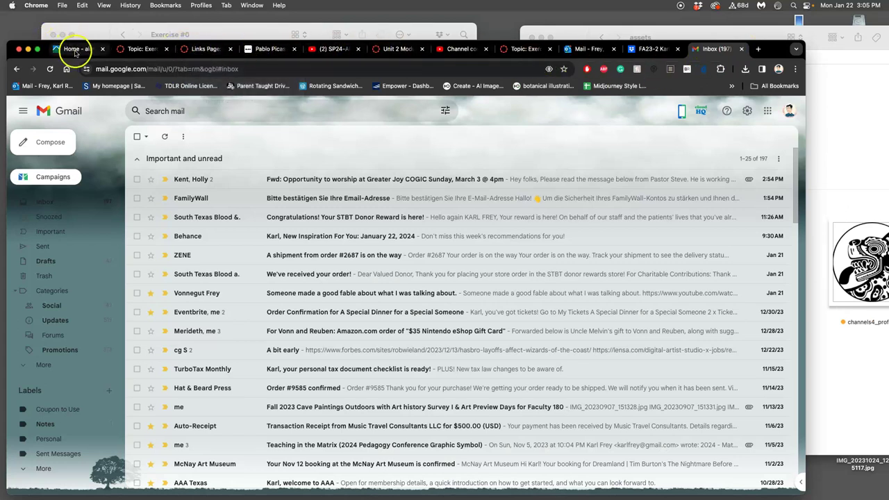
left_click(28, 48)
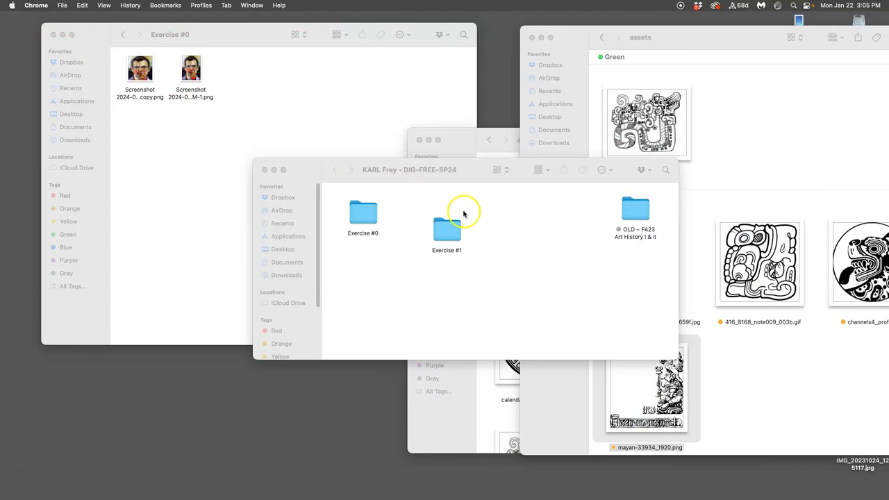
Step: Bring the assets window forward and go back to Exercise #1 to check the PSD
left_click(727, 158)
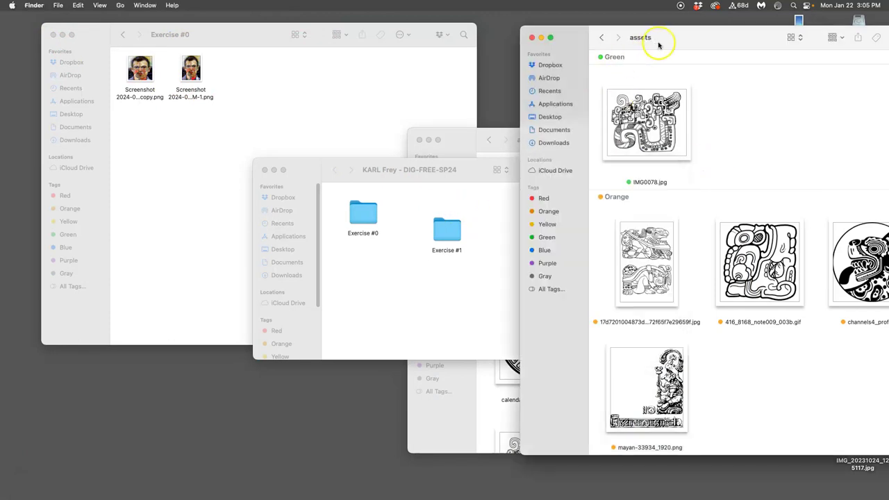
left_click_drag(655, 37, 438, 72)
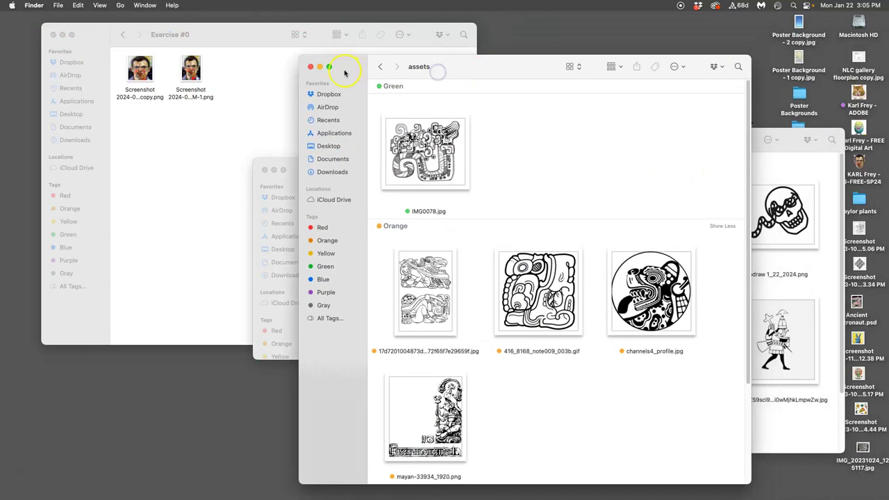
left_click(380, 67)
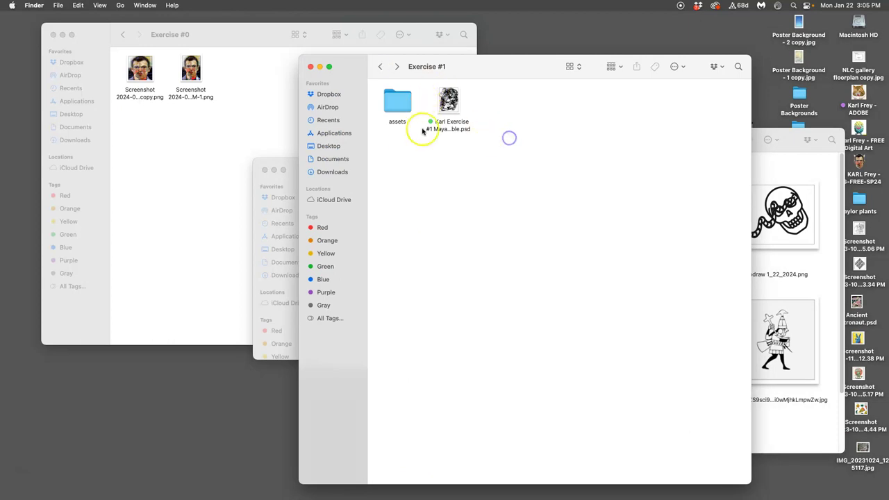
Step: Close the Exercise #1, Exercise #0 and assets windows, leaving only DIG-FREE-SP24 open
left_click(309, 67)
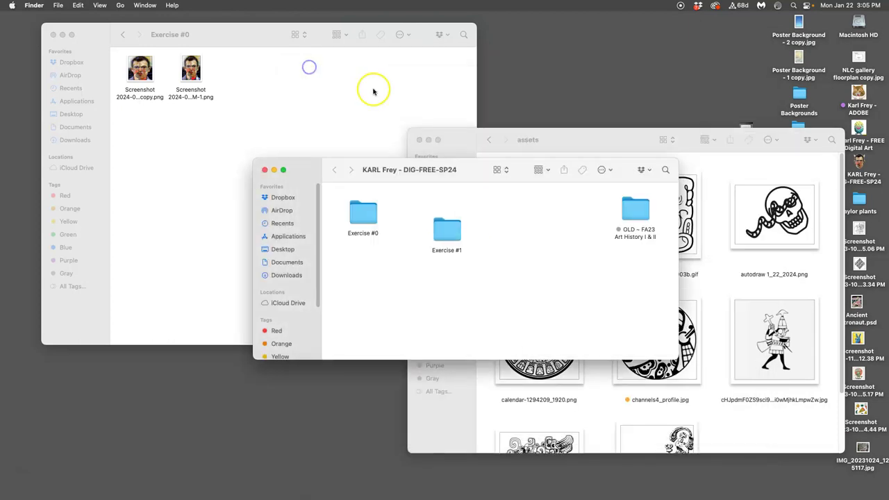
left_click(54, 35)
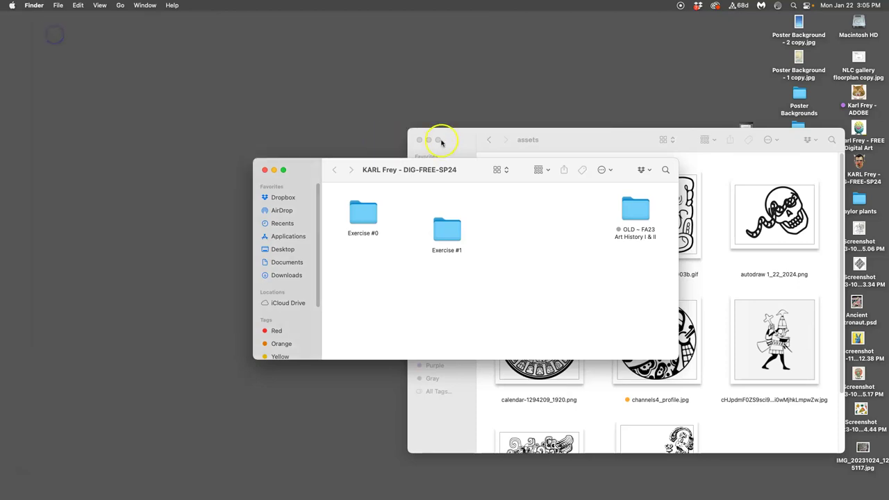
left_click(419, 139)
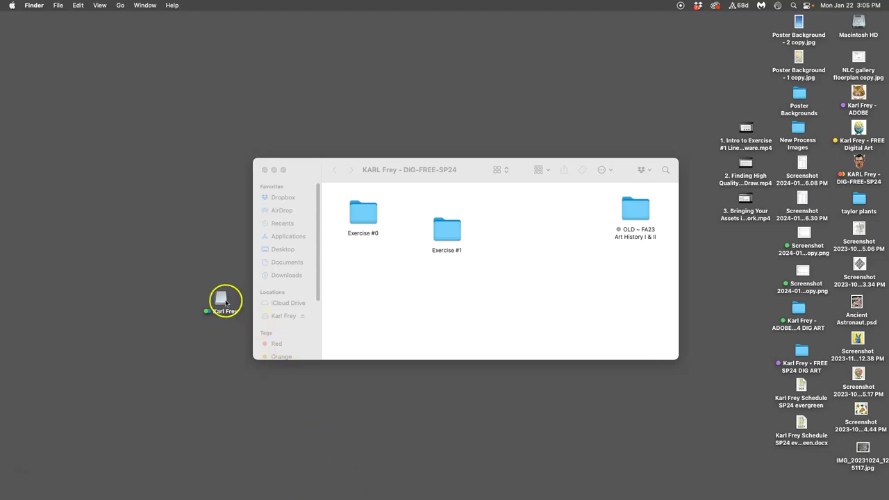
Step: Decline the Dropbox drive backup prompt and open the thumb drive's window
left_click_drag(222, 302, 655, 68)
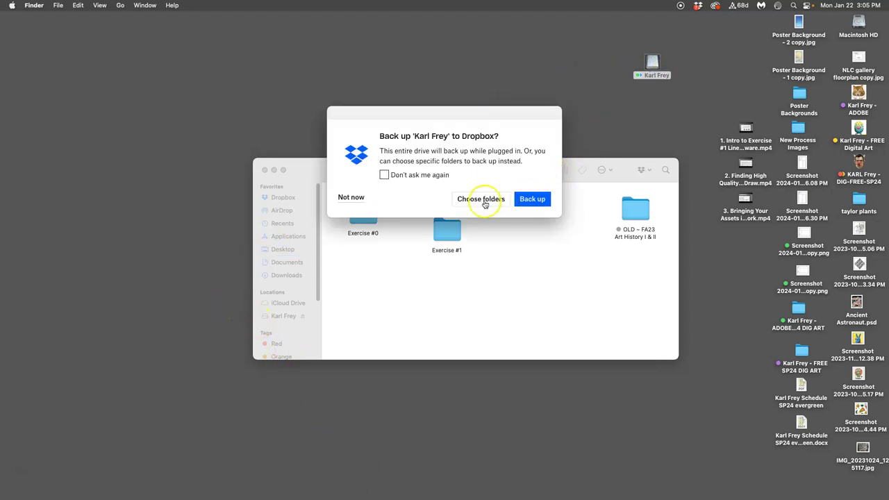
left_click(385, 175)
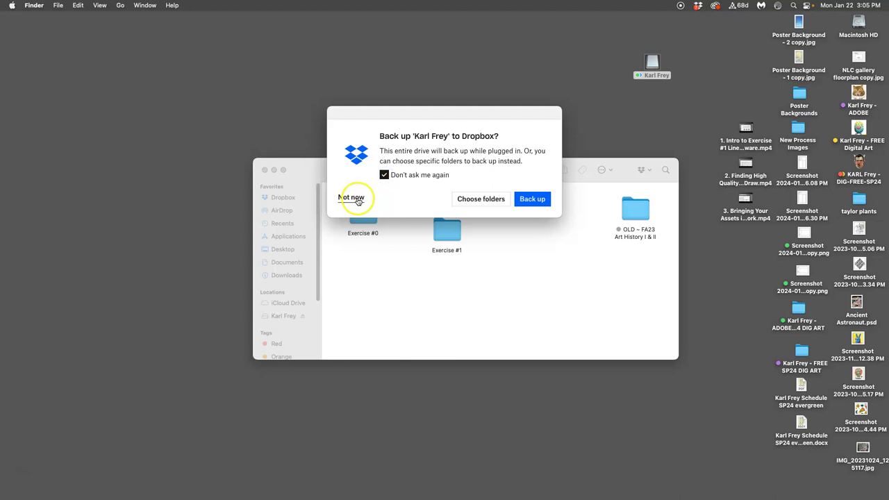
left_click(353, 198)
double_click(652, 62)
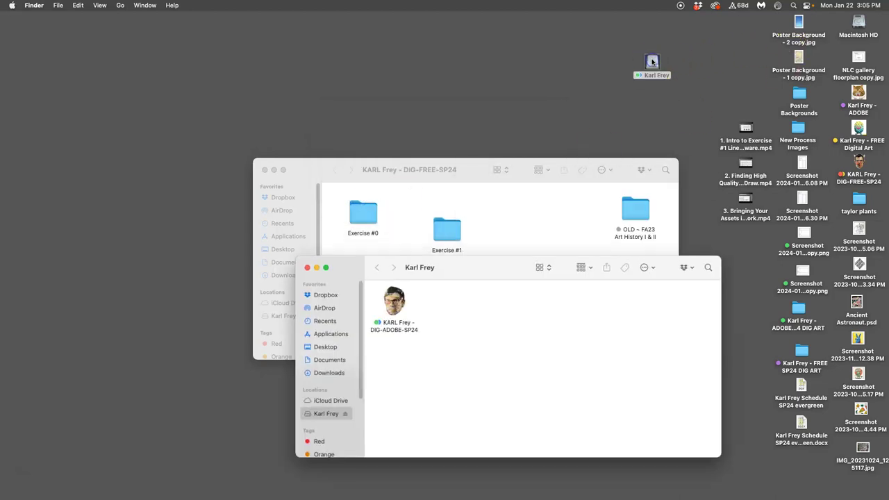
left_click_drag(596, 256, 204, 75)
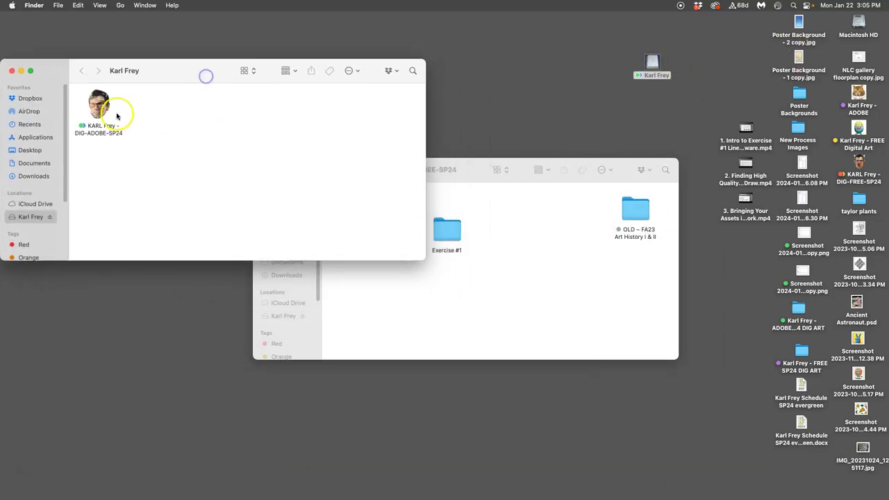
Step: Close the DIG-FREE-SP24 window and drag the course folder onto the thumb drive
left_click(492, 125)
left_click(468, 175)
left_click_drag(468, 175, 522, 210)
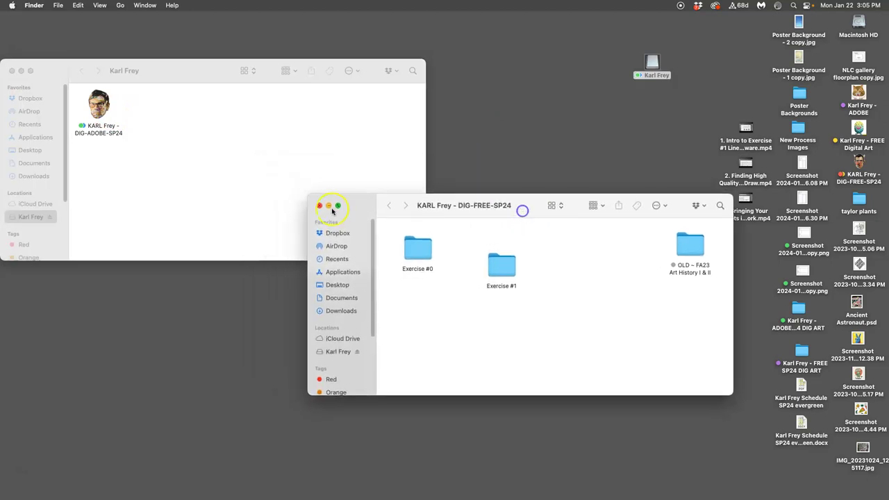
left_click(320, 206)
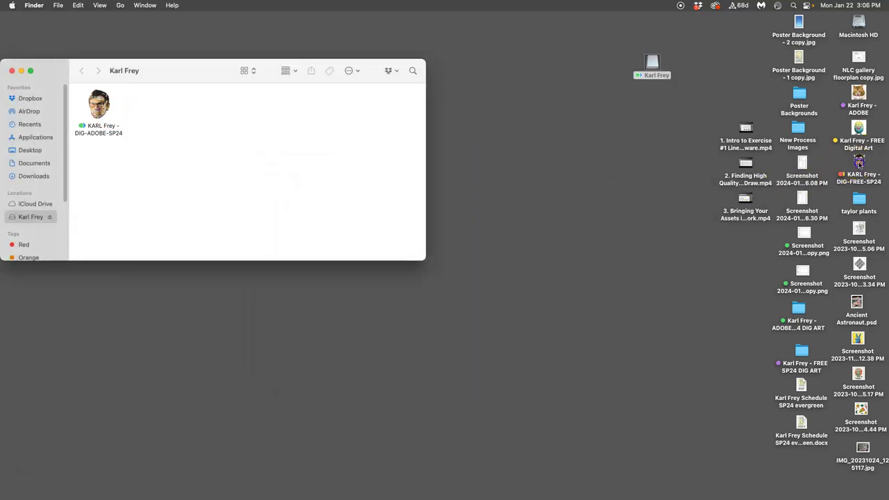
left_click_drag(859, 163, 215, 121)
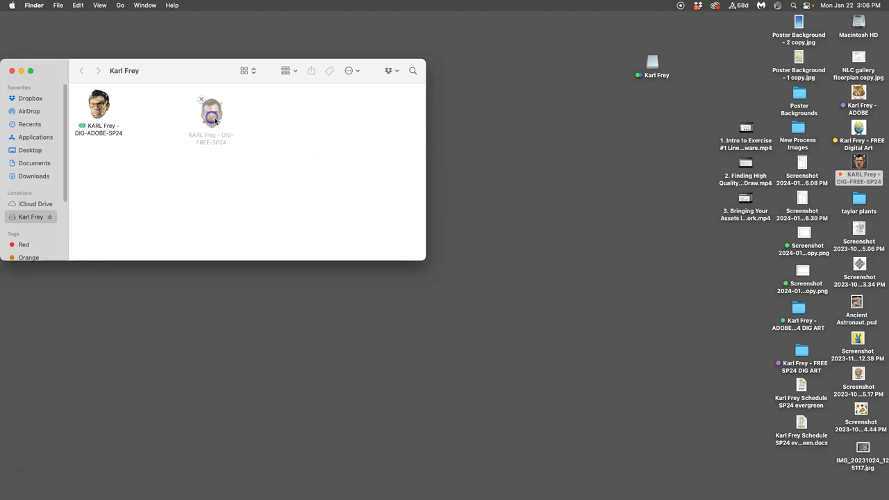